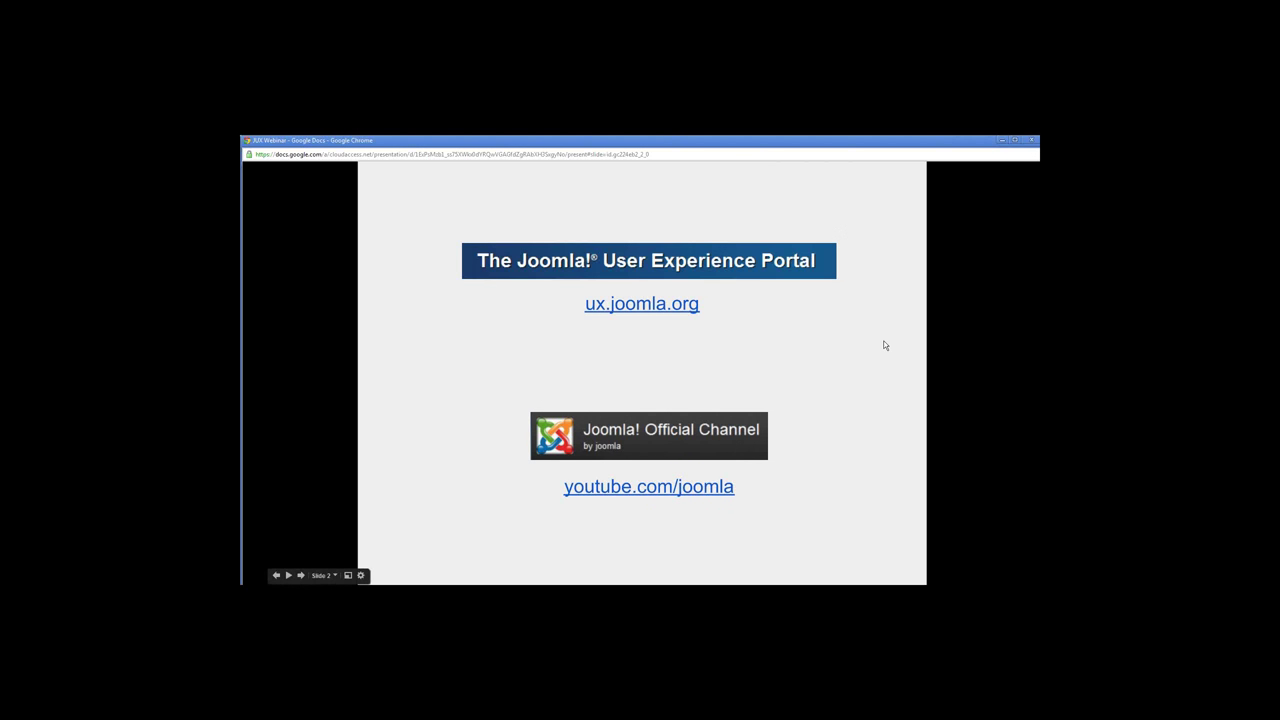
- Advance the presentation to the slide with the large JUX pencil-logo banner
key("Right")
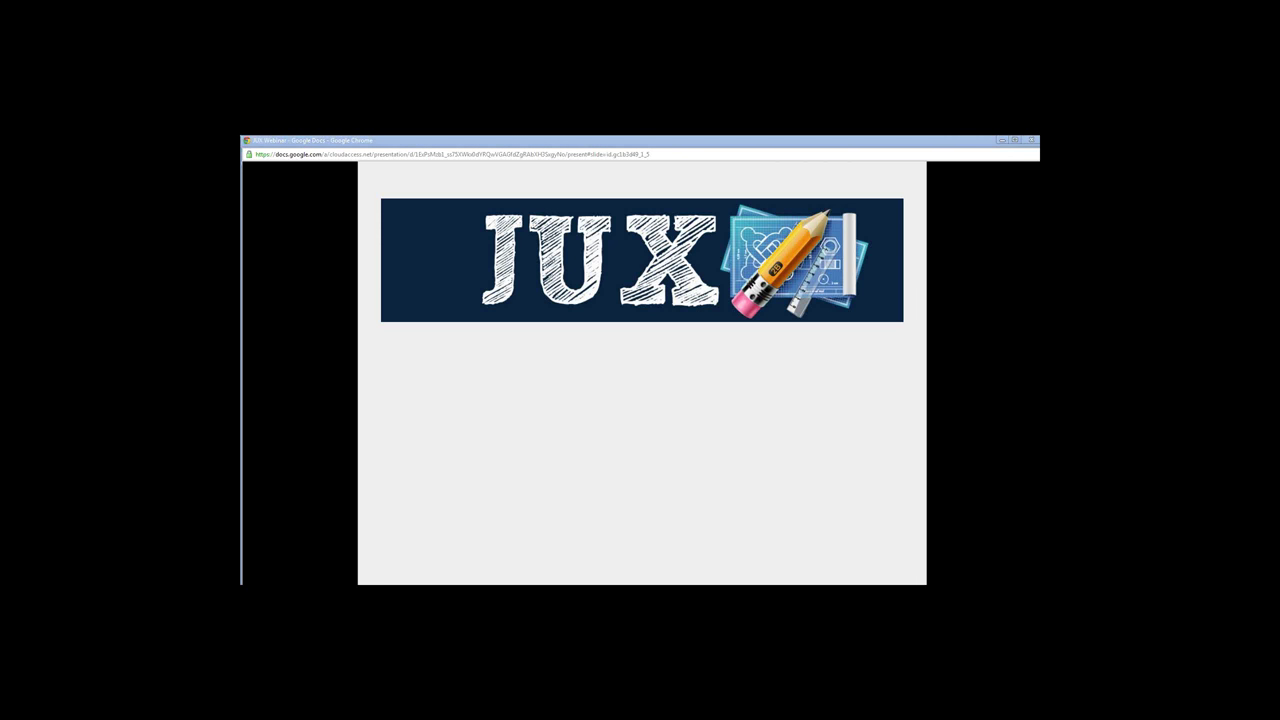
- Reveal the presenter's photo and then their name caption on the JUX slide
left_click(840, 389)
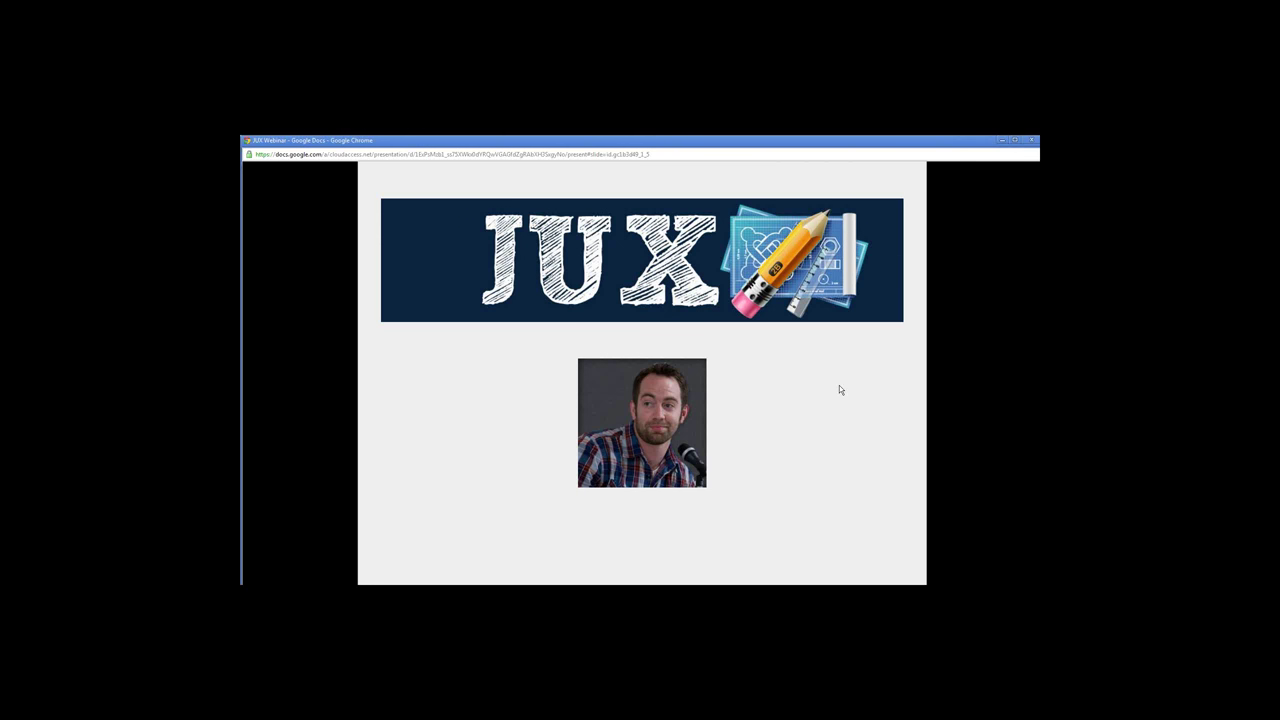
key("Right")
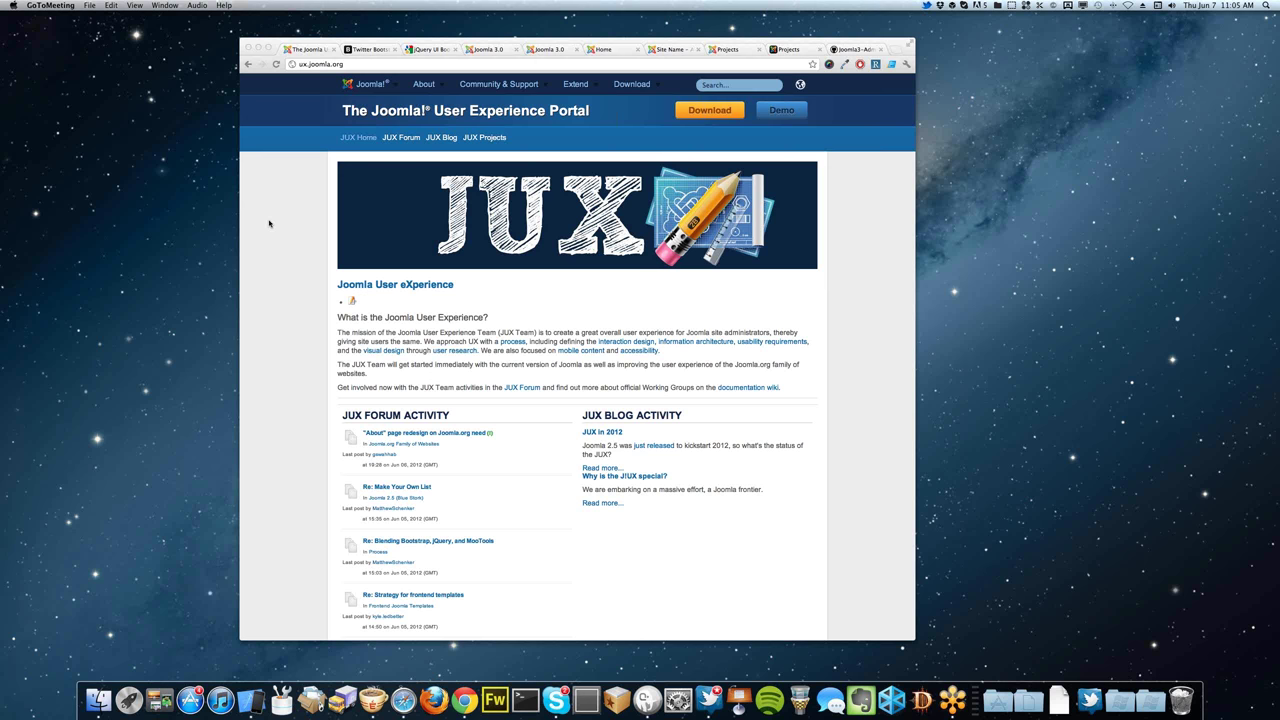
- Bring Chrome forward on the ux.joomla.org JUX portal page
left_click(277, 218)
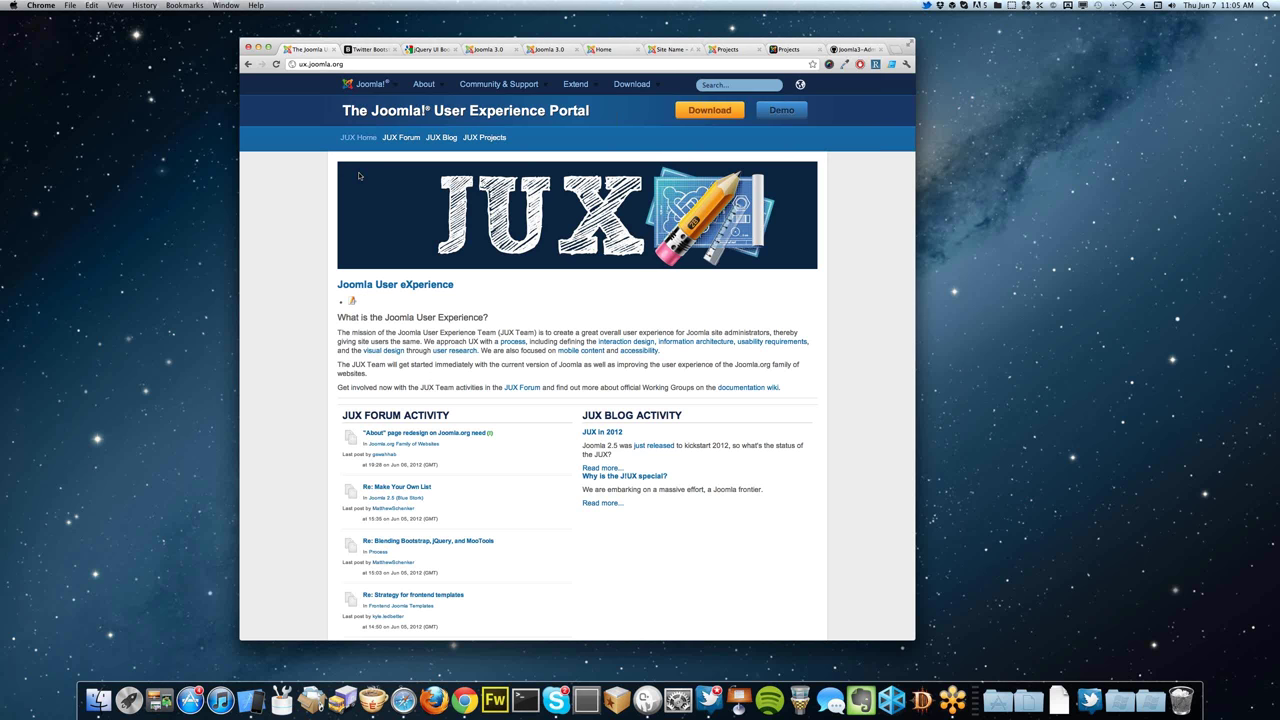
- Browse the JUX forum categories, then switch to the Twitter Bootstrap overview tab
left_click(400, 138)
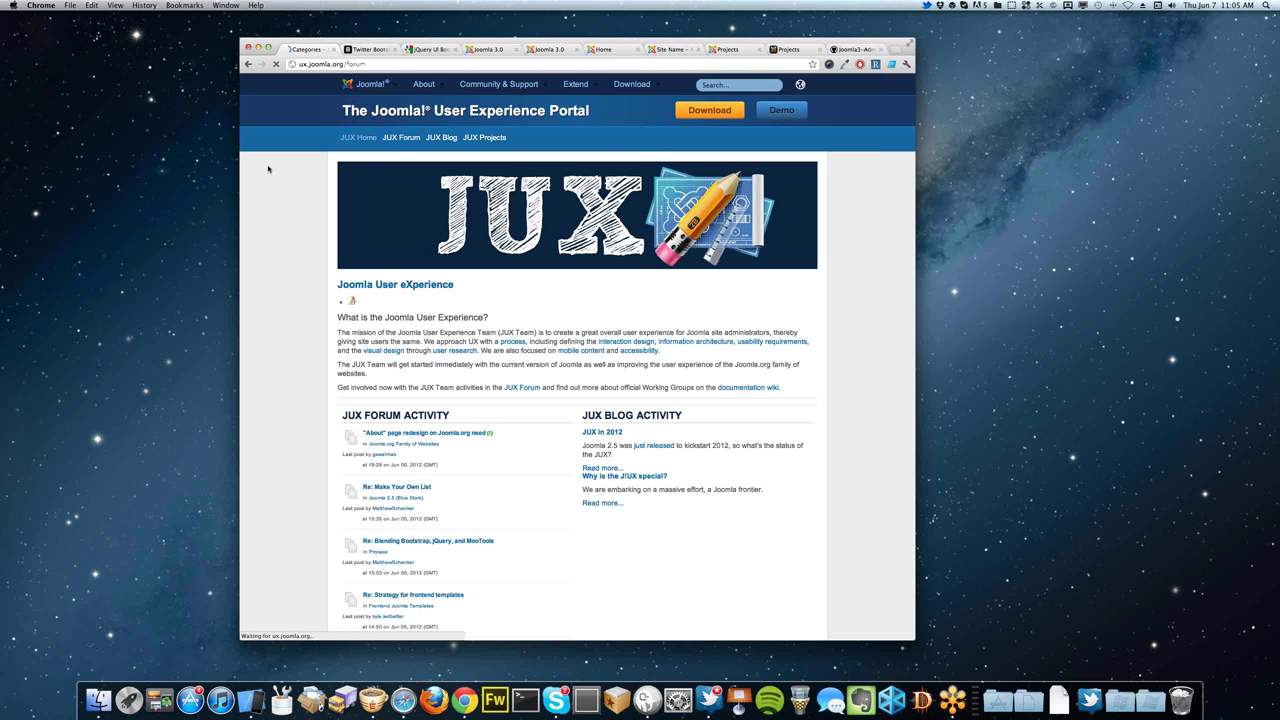
scroll(283, 169, "down", 1)
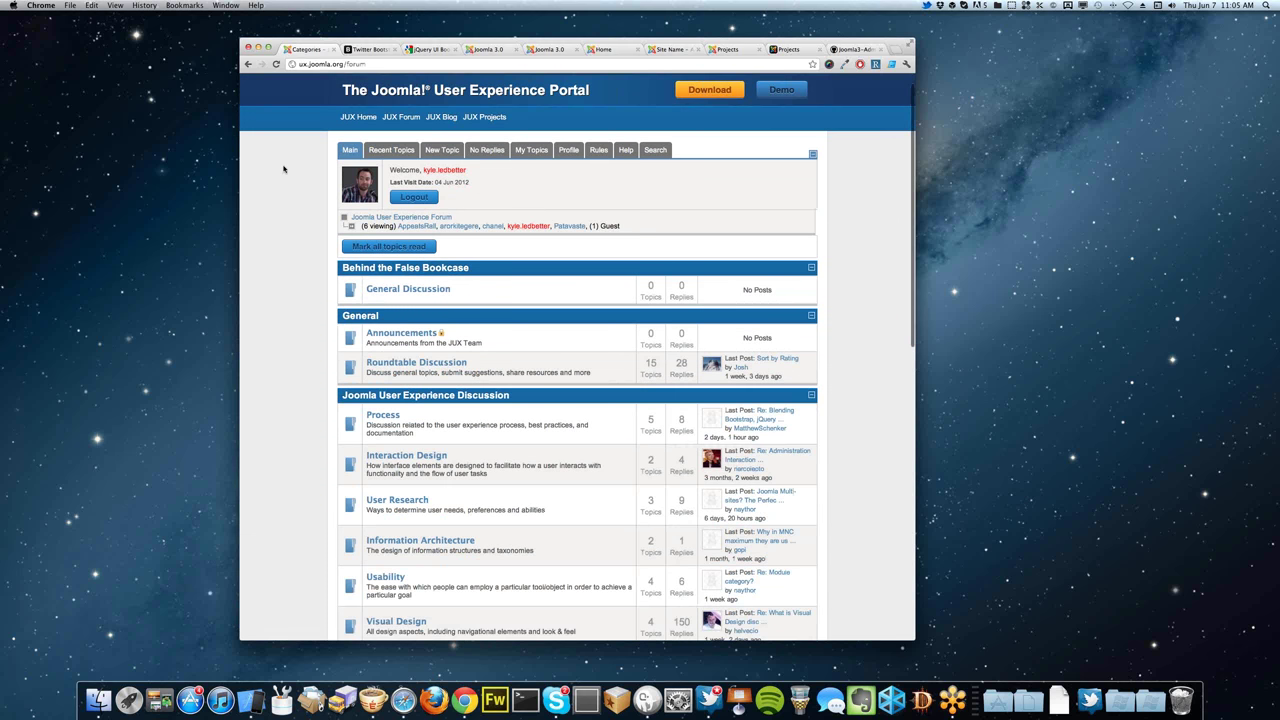
scroll(283, 169, "down", 5)
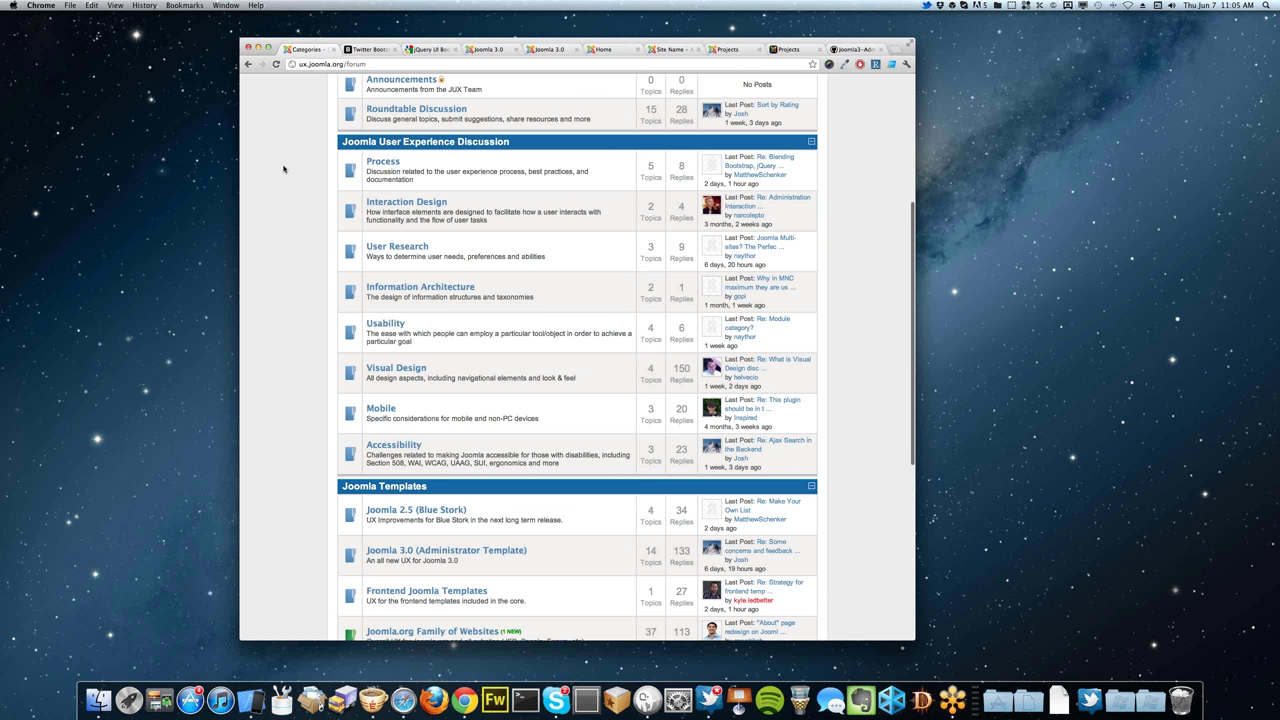
scroll(283, 169, "down", 2)
scroll(283, 169, "down", 2)
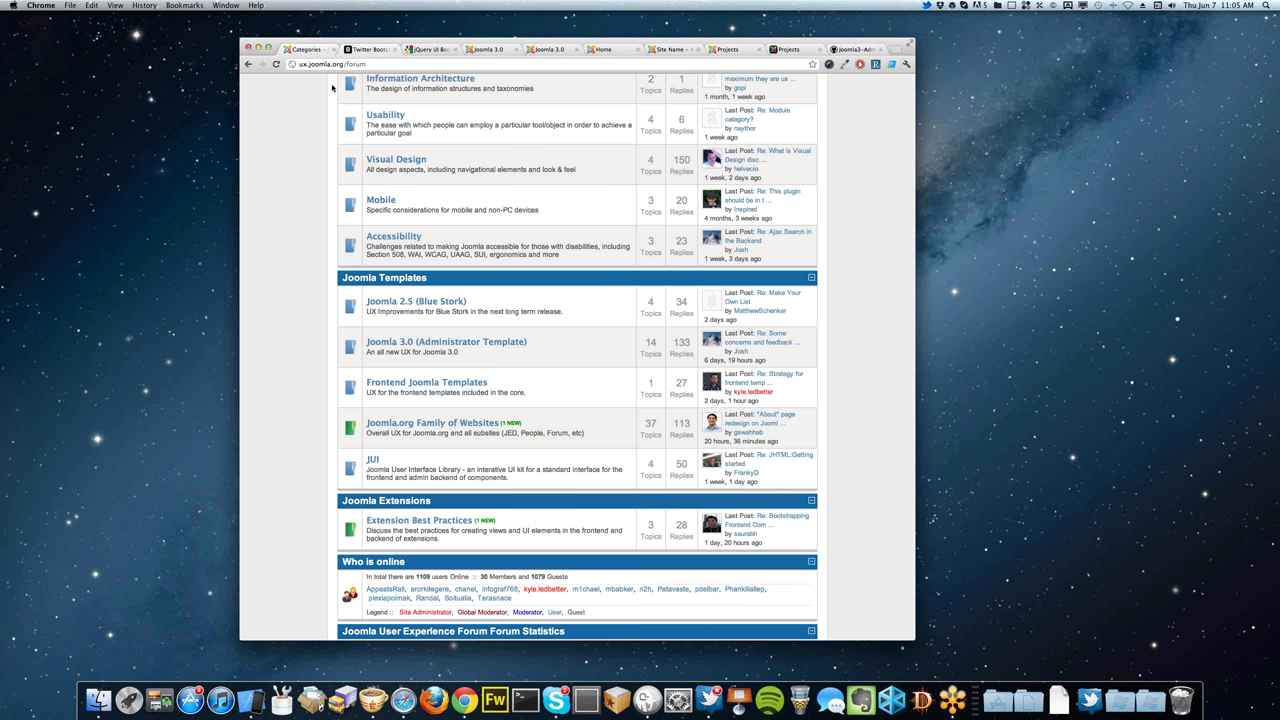
key("ctrl+Tab")
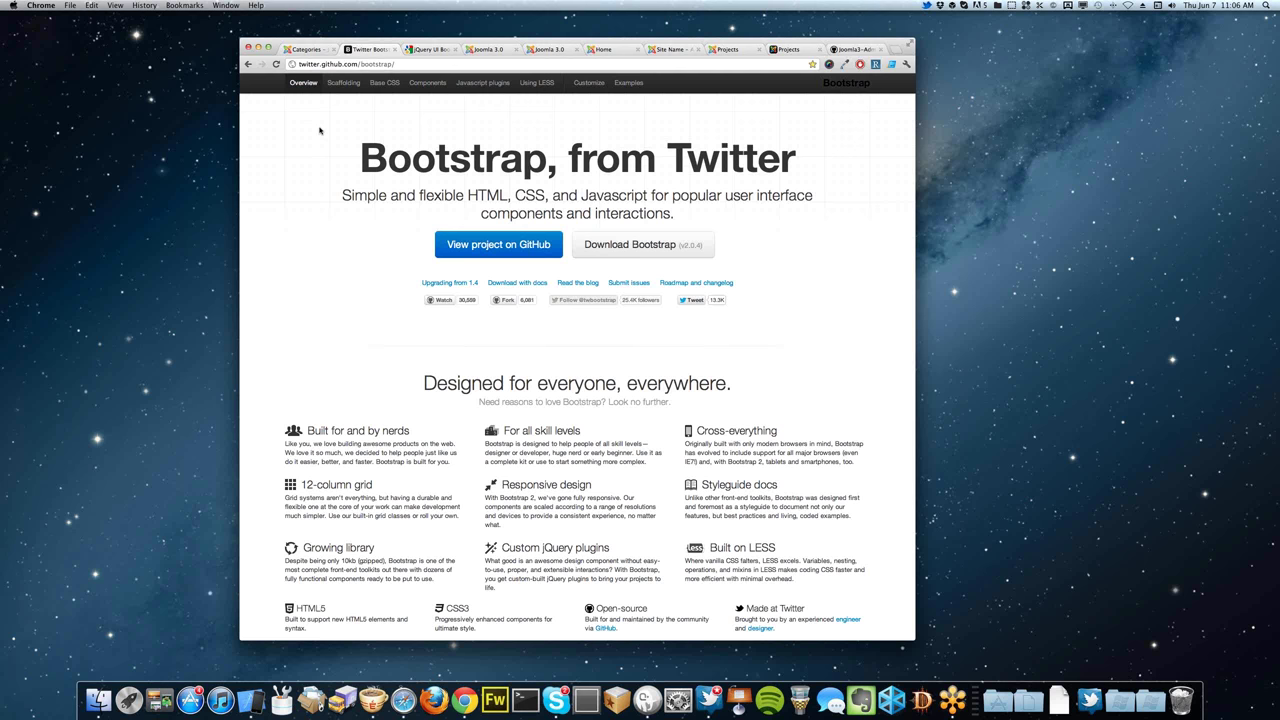
- Step through Bootstrap's Scaffolding, Base CSS, Components and Javascript plugins pages
left_click(344, 83)
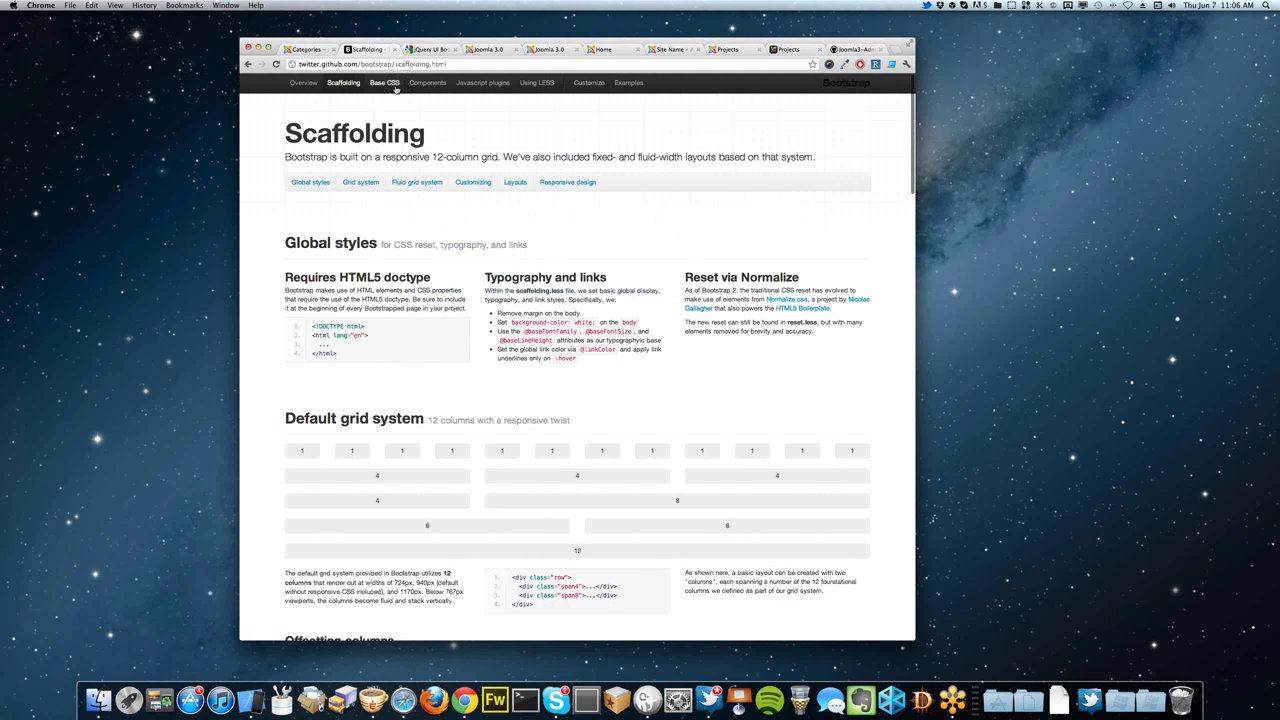
left_click(384, 83)
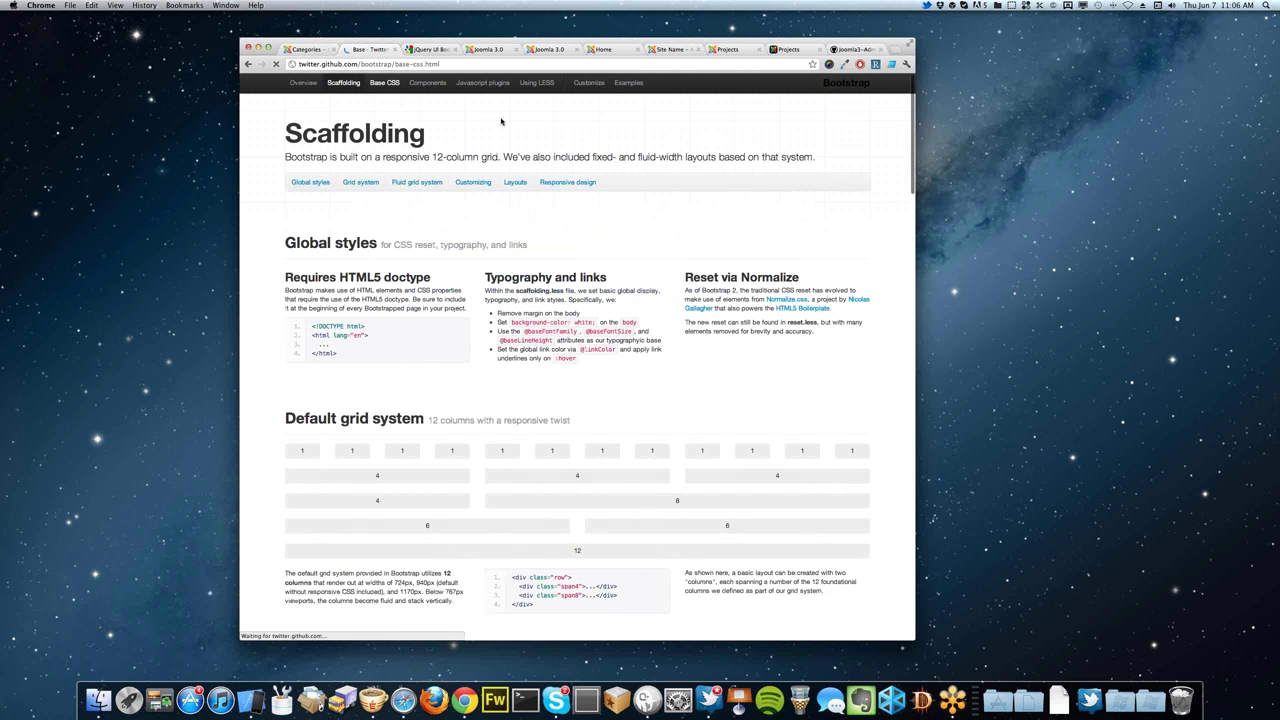
left_click(437, 88)
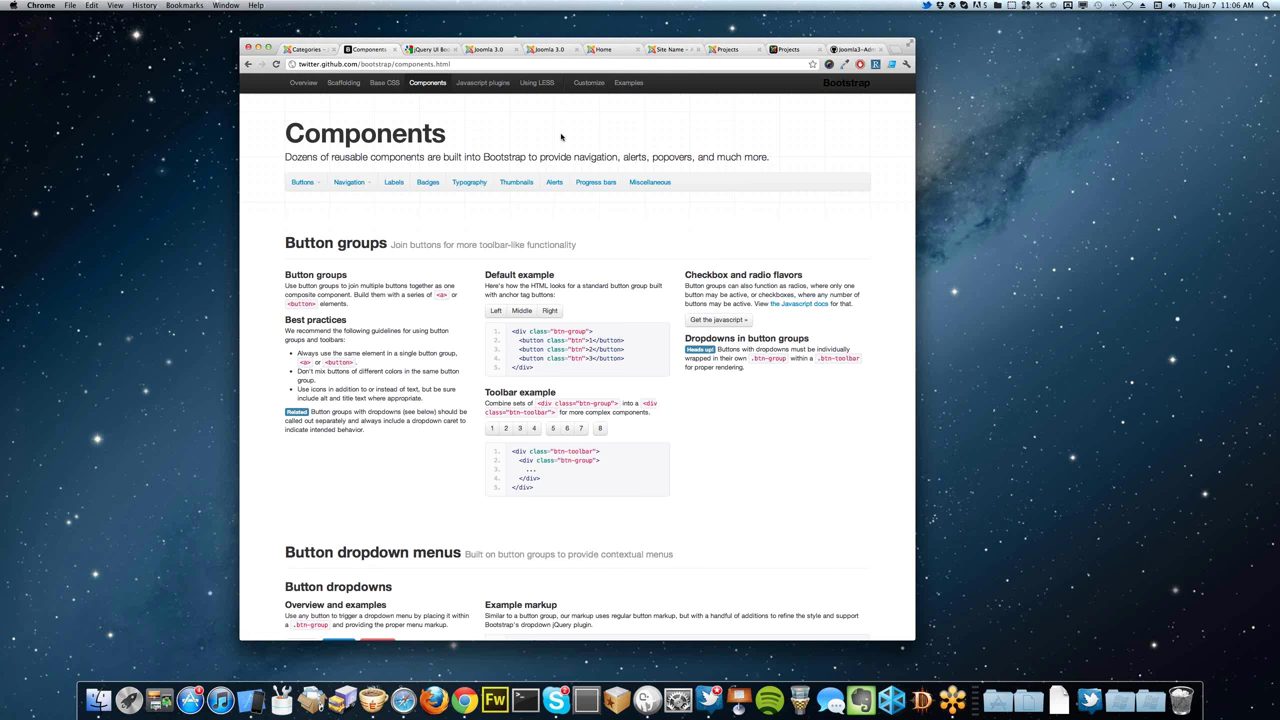
left_click(479, 86)
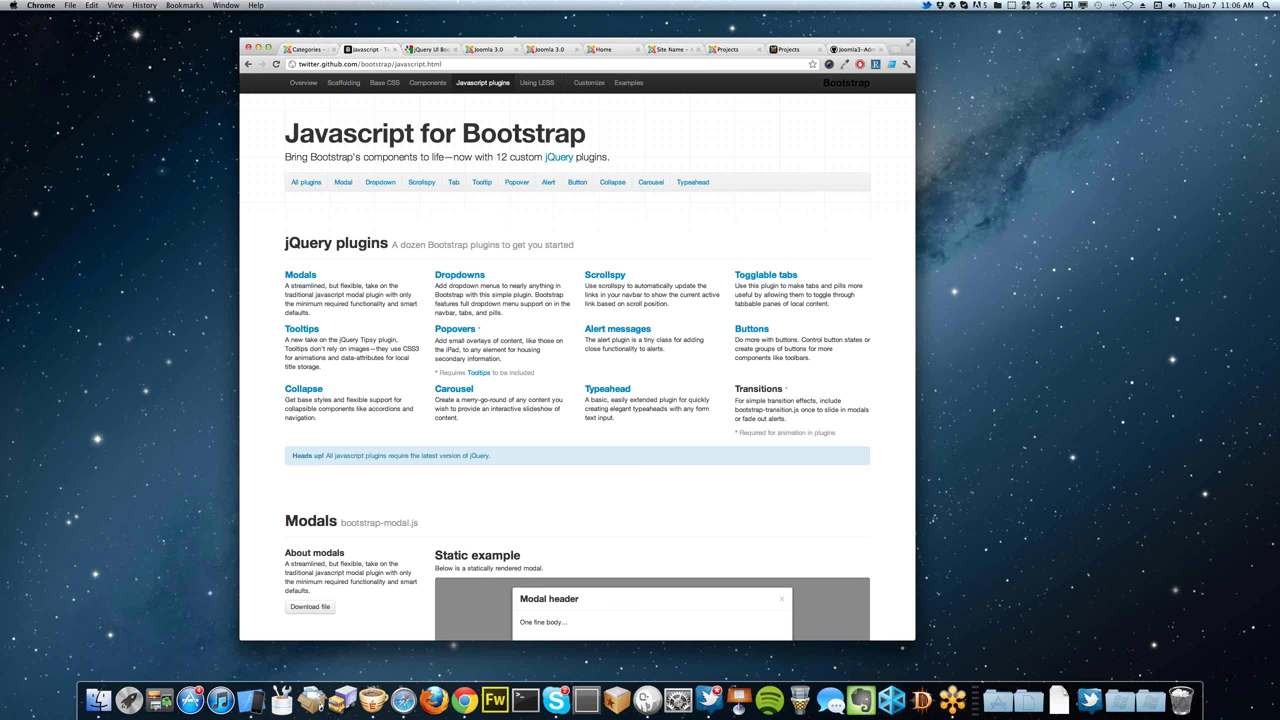
- Open Bootstrap's Using LESS page with its Built with LESS section and variables table
left_click(537, 85)
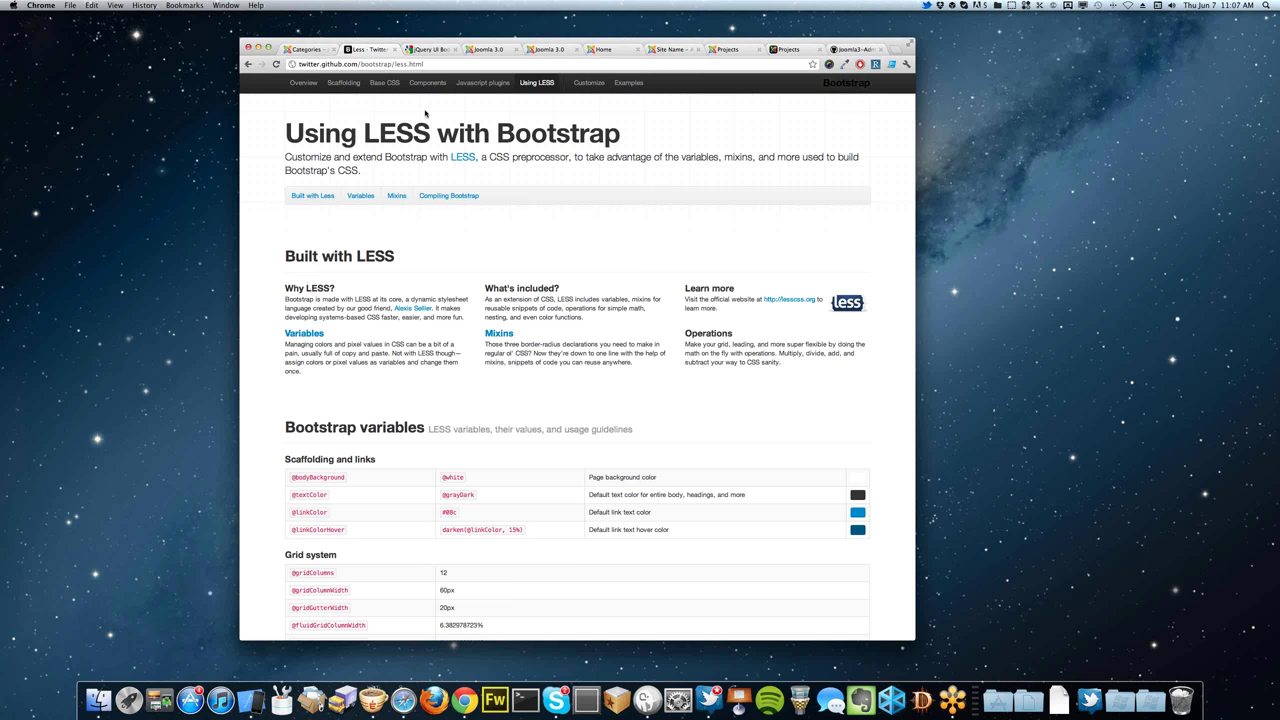
- Switch to the jQuery UI Bootstrap demo tab at addyosmani.github.com
left_click(427, 49)
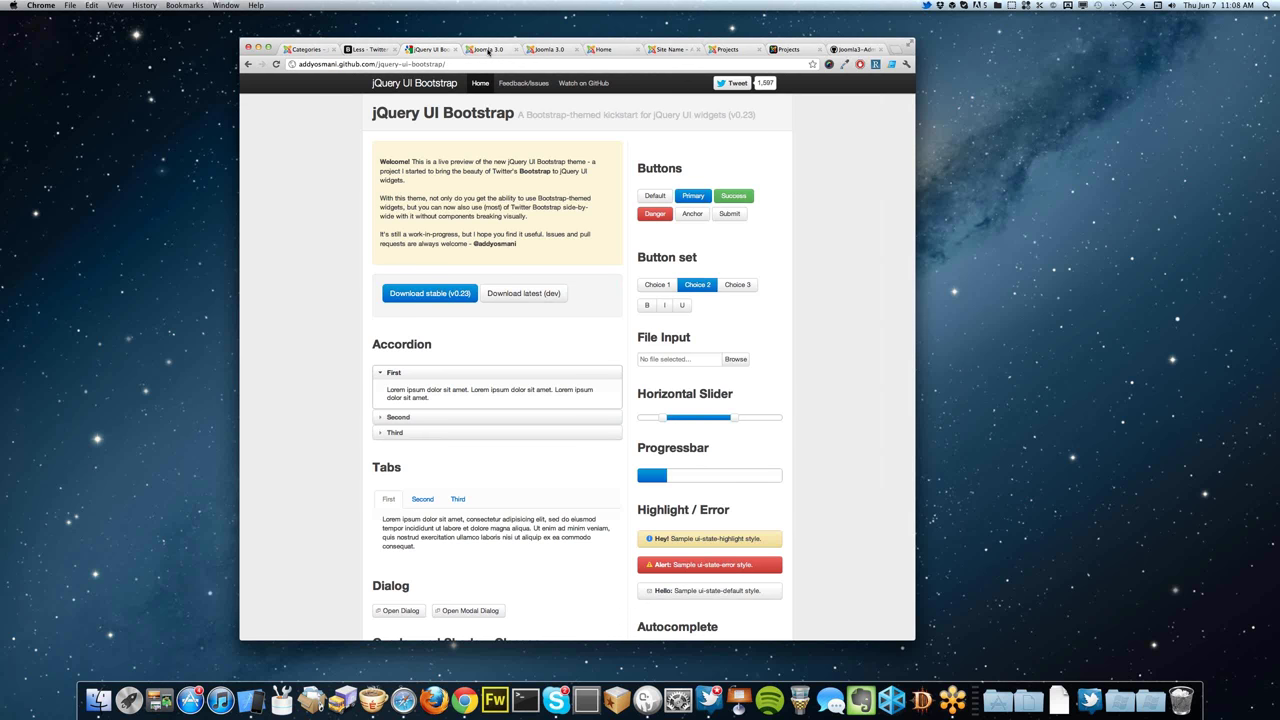
- Switch to the Joomla 3.0 example site tab at kyleledbetter.com
left_click(486, 49)
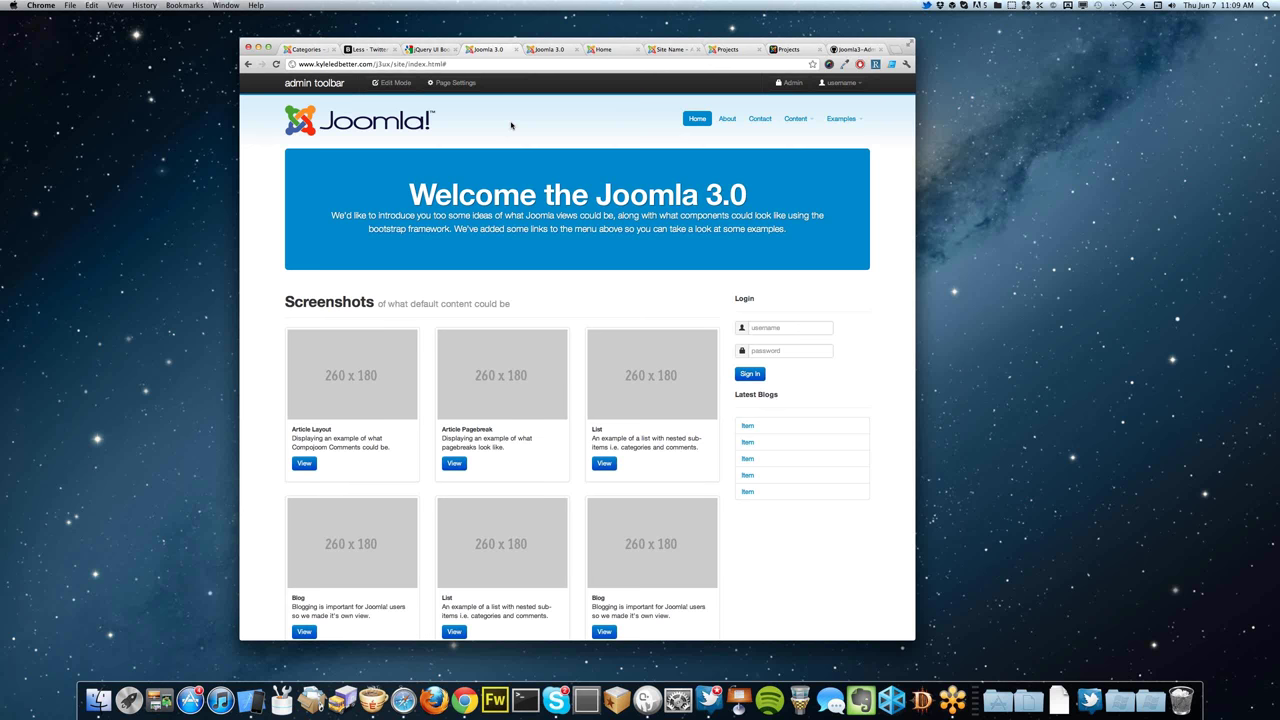
- Turn on Edit Mode on the Joomla 3.0 page and show the Add Module options
left_click(395, 83)
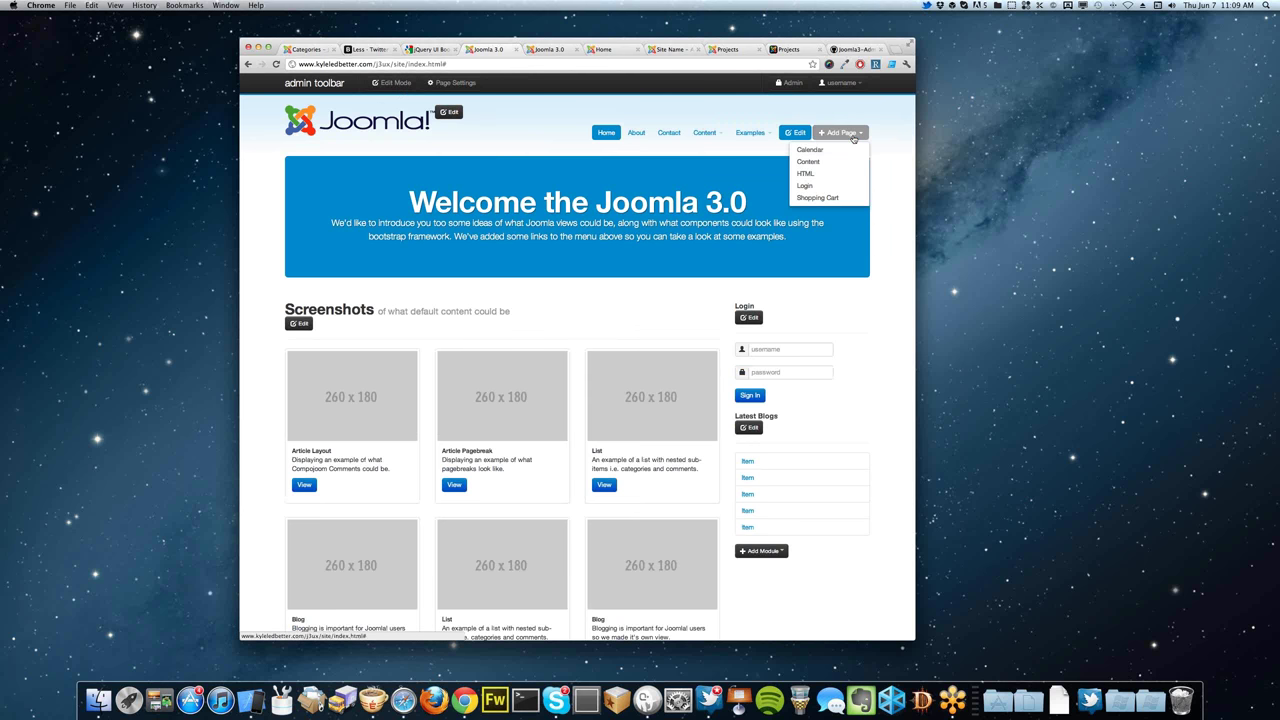
left_click(768, 551)
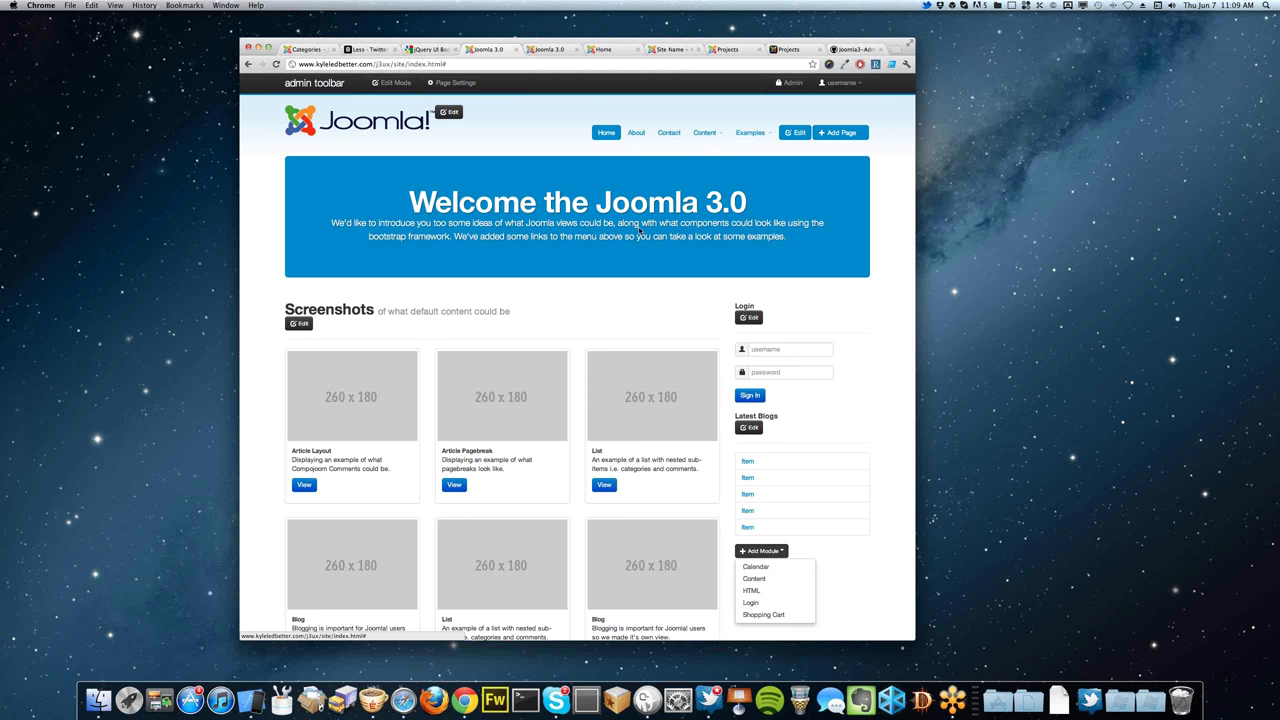
left_click(404, 85)
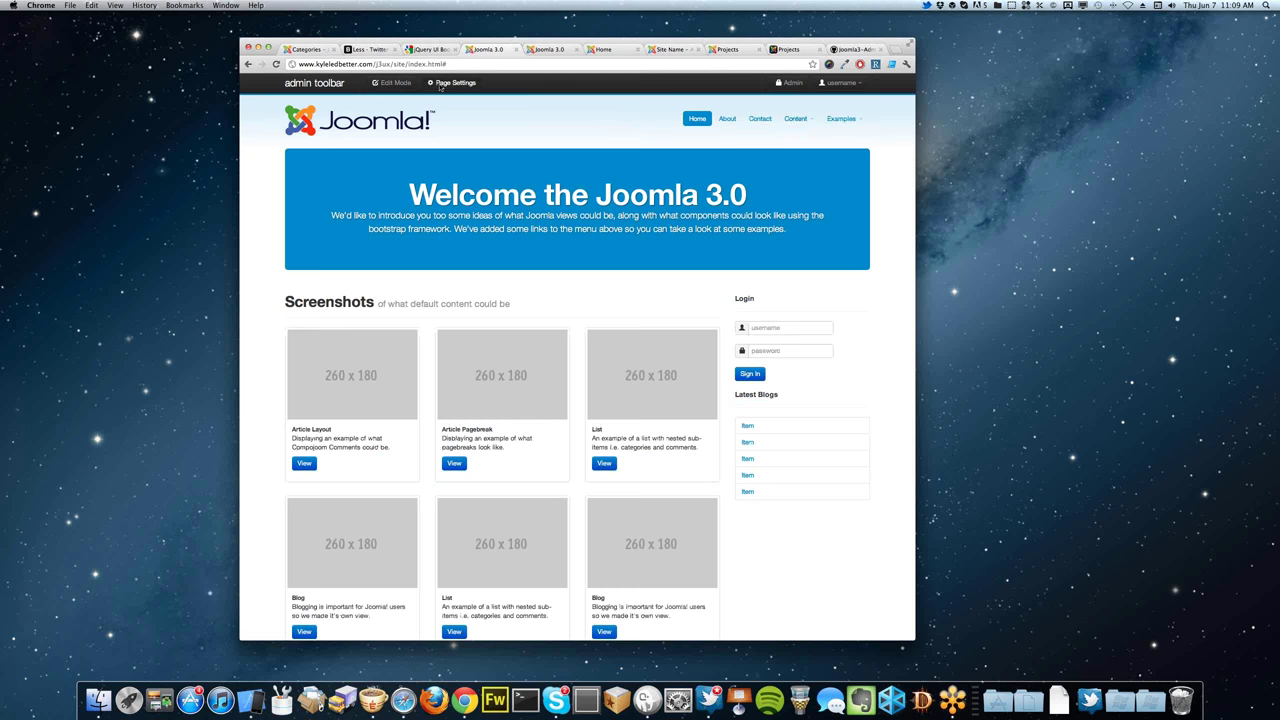
left_click(440, 86)
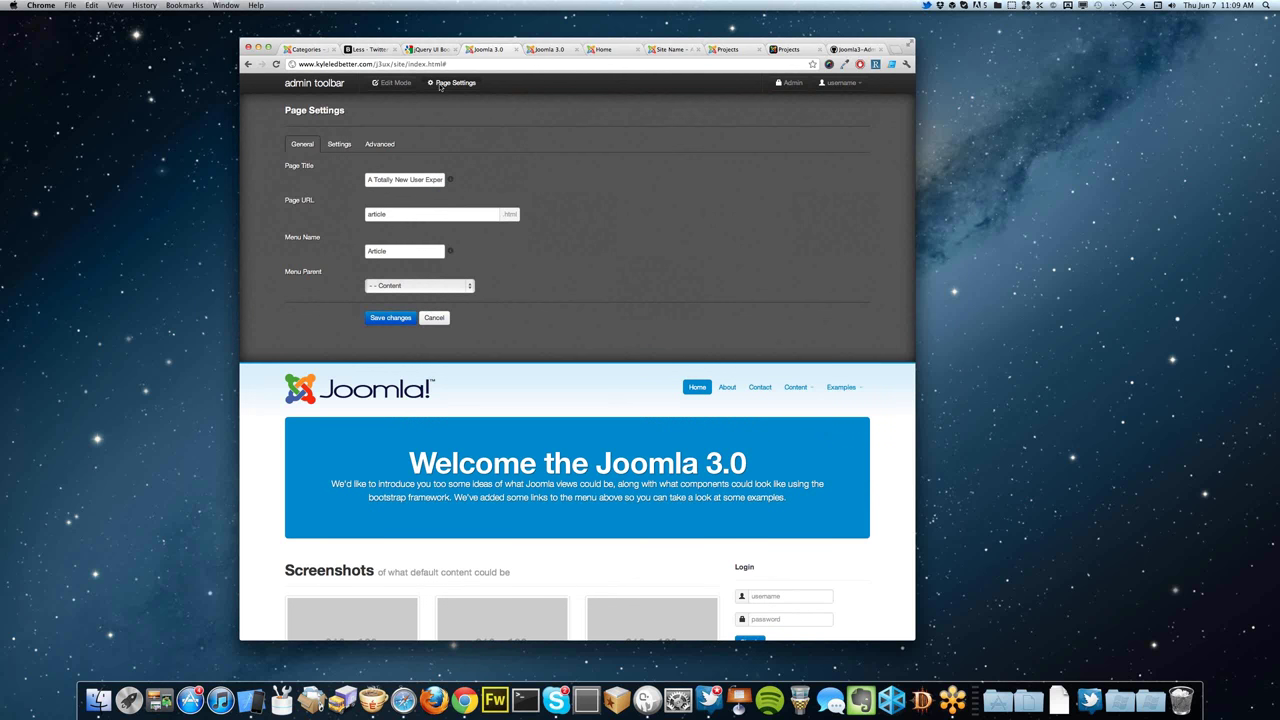
left_click(340, 145)
left_click(379, 145)
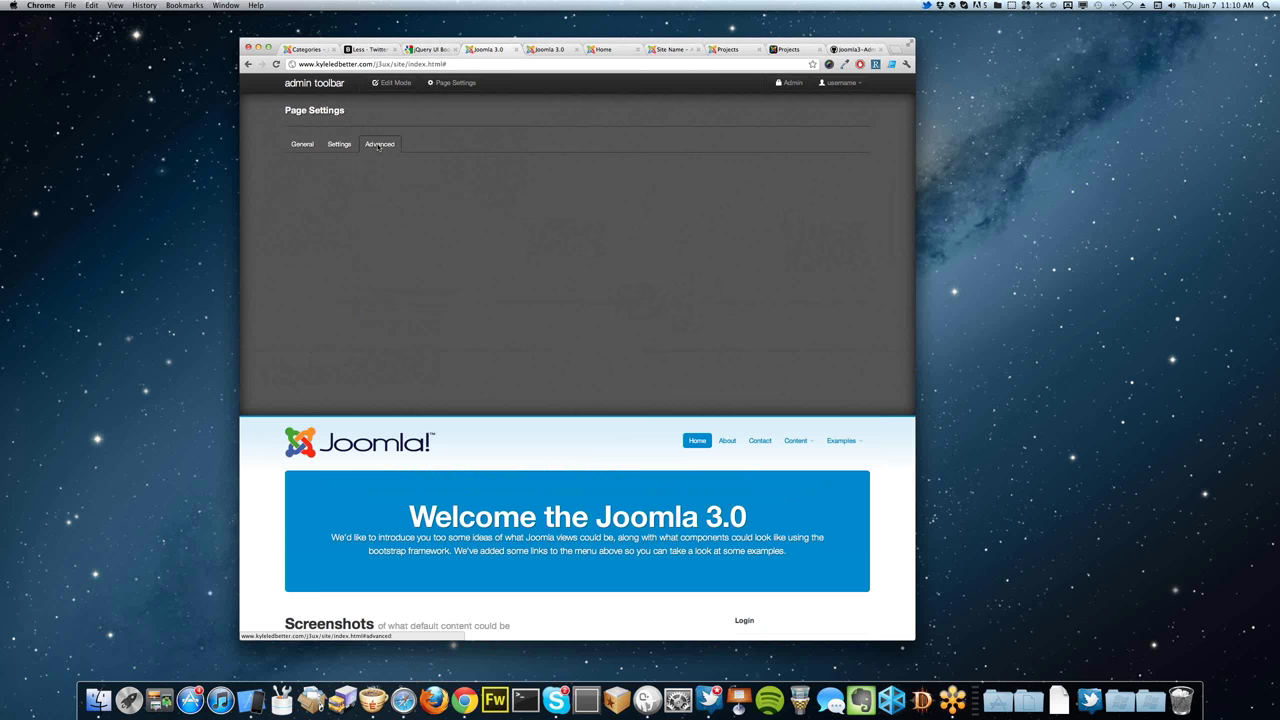
left_click(302, 144)
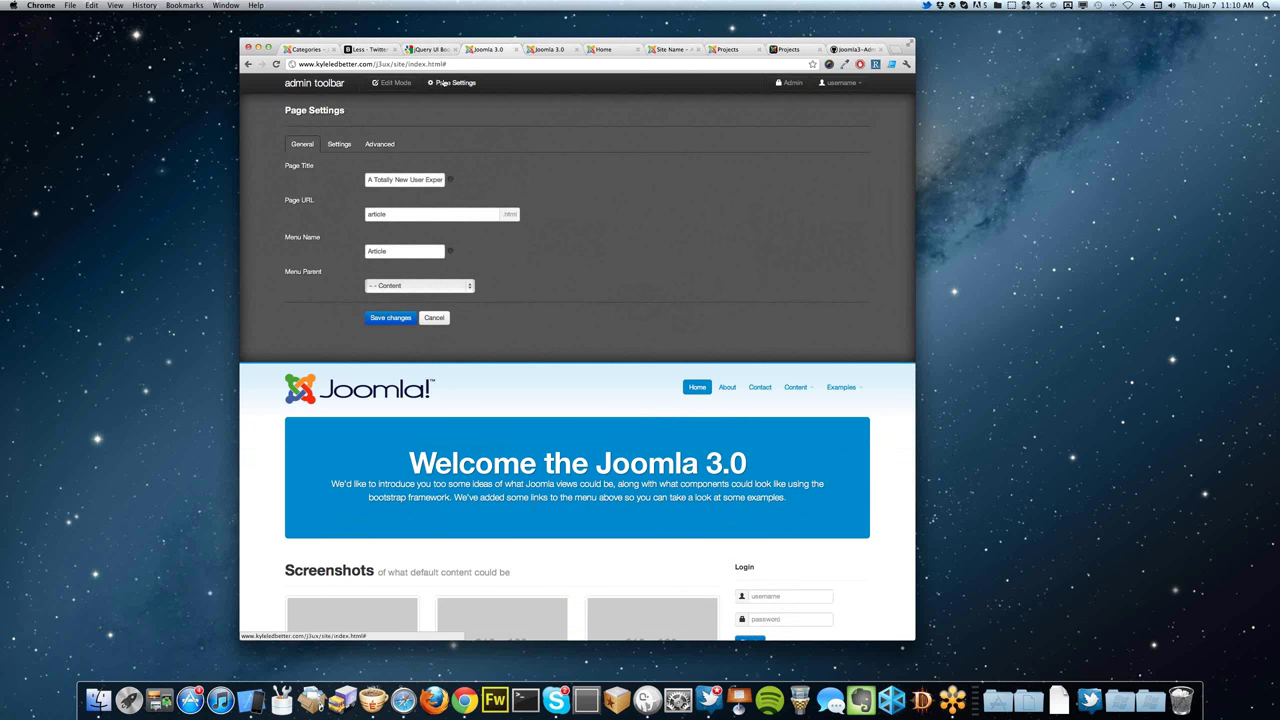
left_click(443, 83)
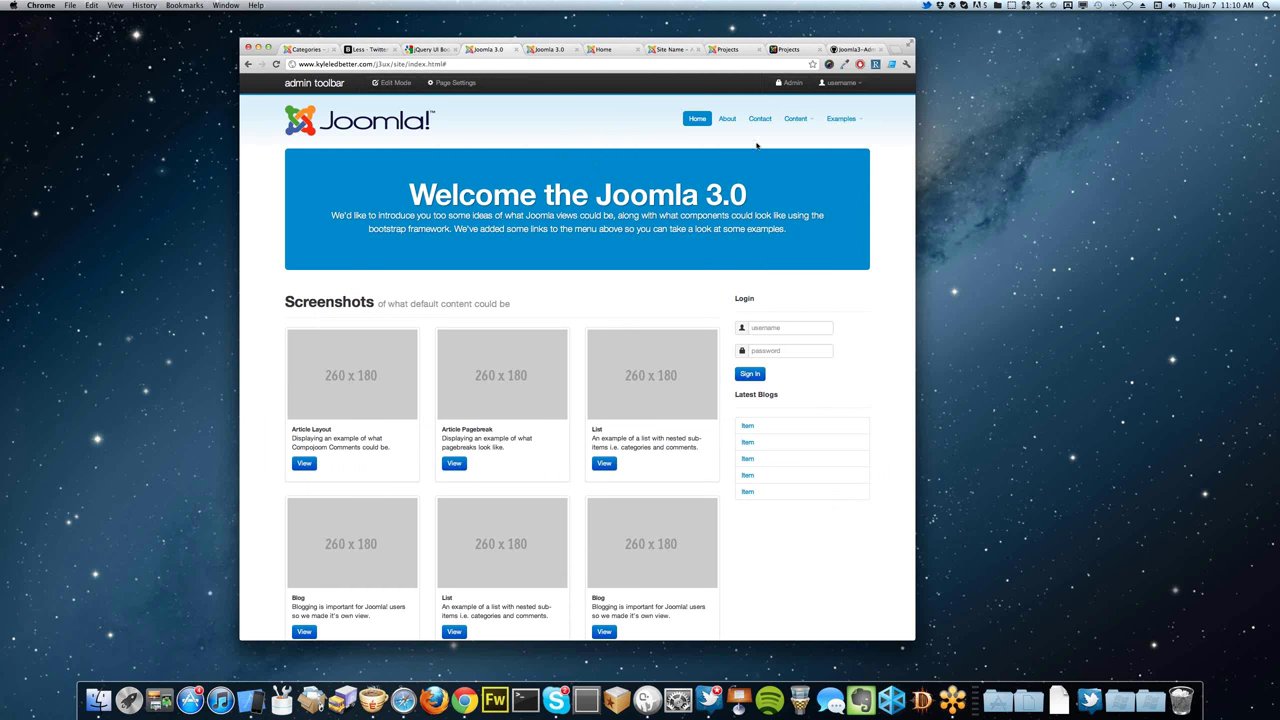
- Choose Community from the Examples dropdown, then reopen the Examples list
left_click(842, 122)
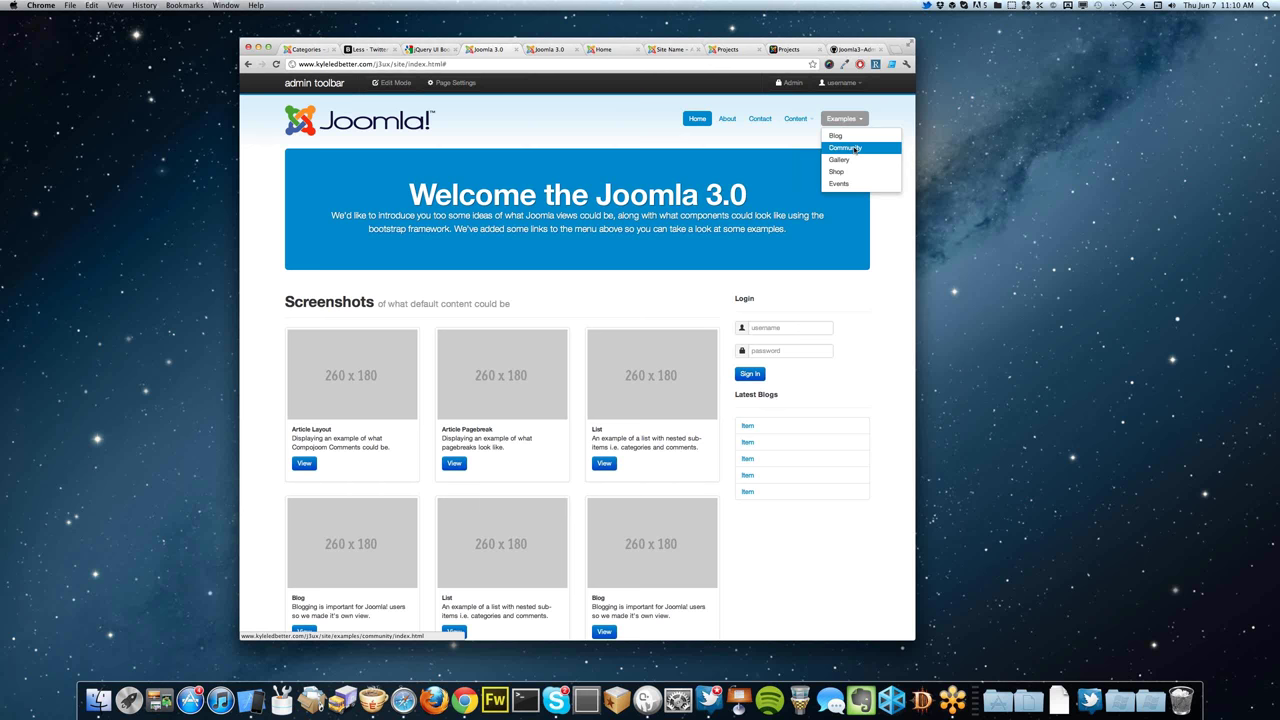
left_click(855, 148)
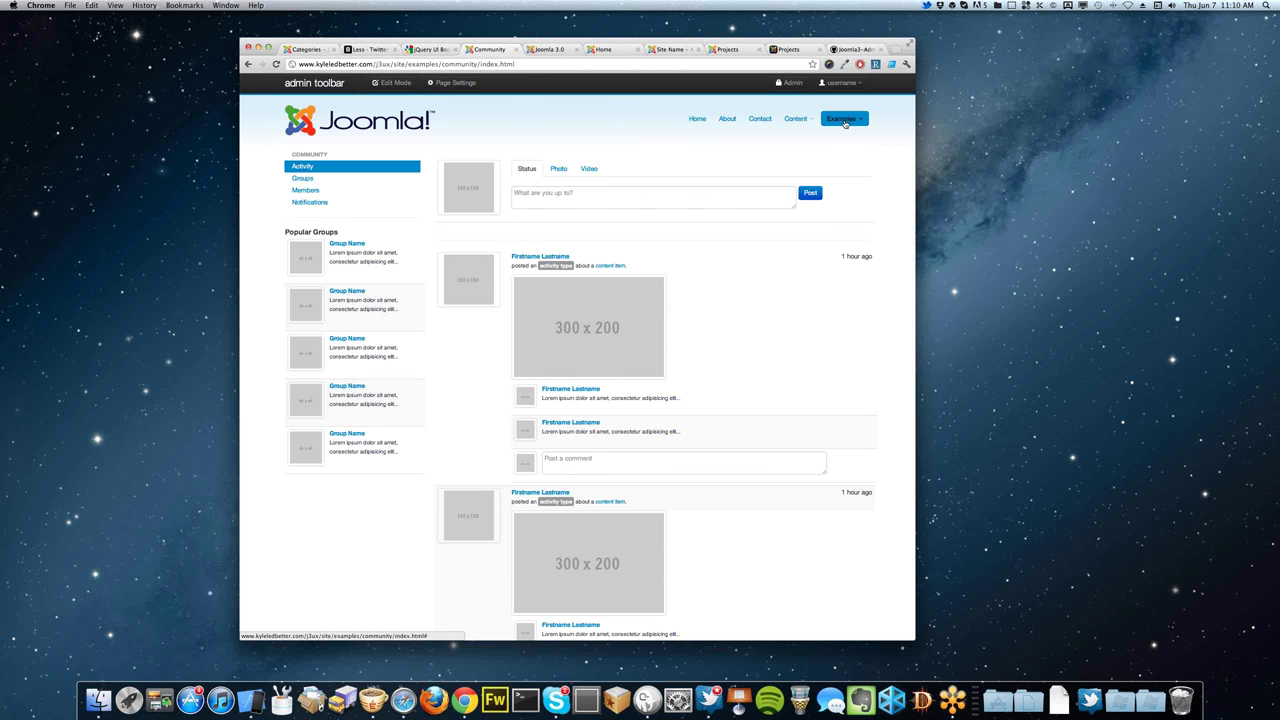
left_click(845, 122)
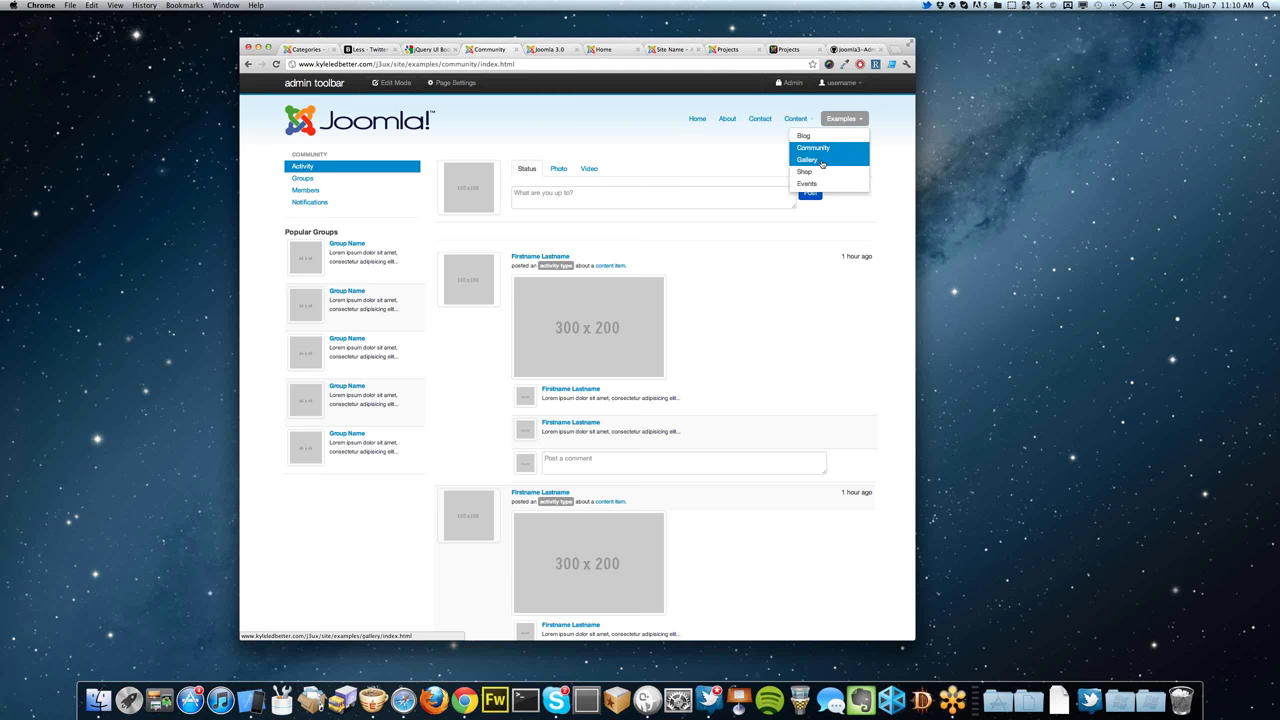
- Open the Gallery example and view it as a list and as albums
left_click(821, 162)
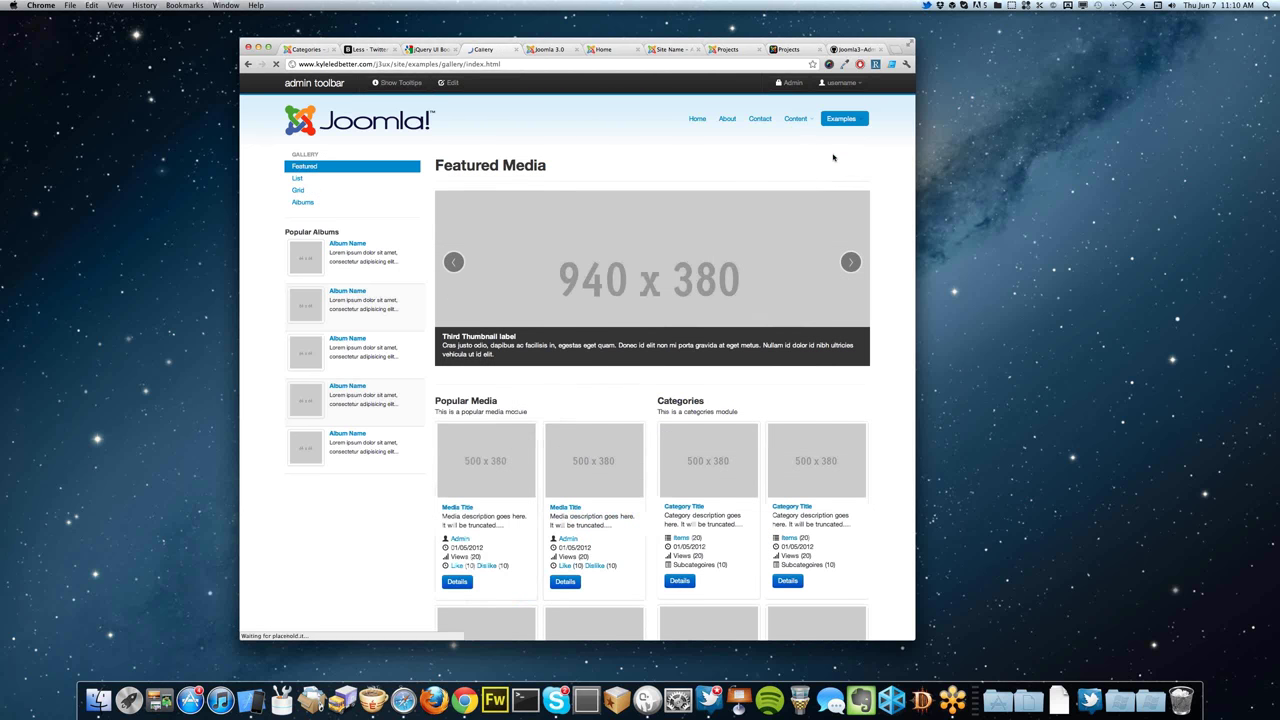
left_click(360, 186)
left_click(348, 206)
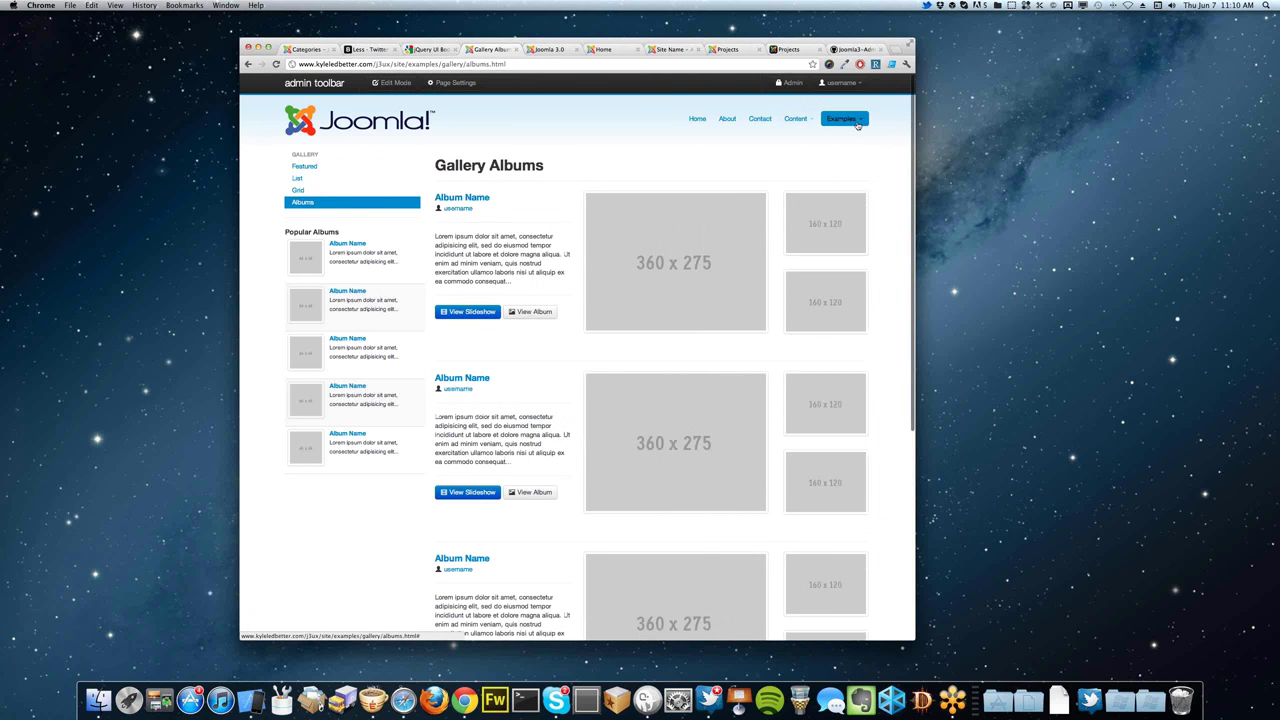
- Go to the Shop example, view a product's detail page, then the Shopping Cart
left_click(857, 124)
left_click(820, 170)
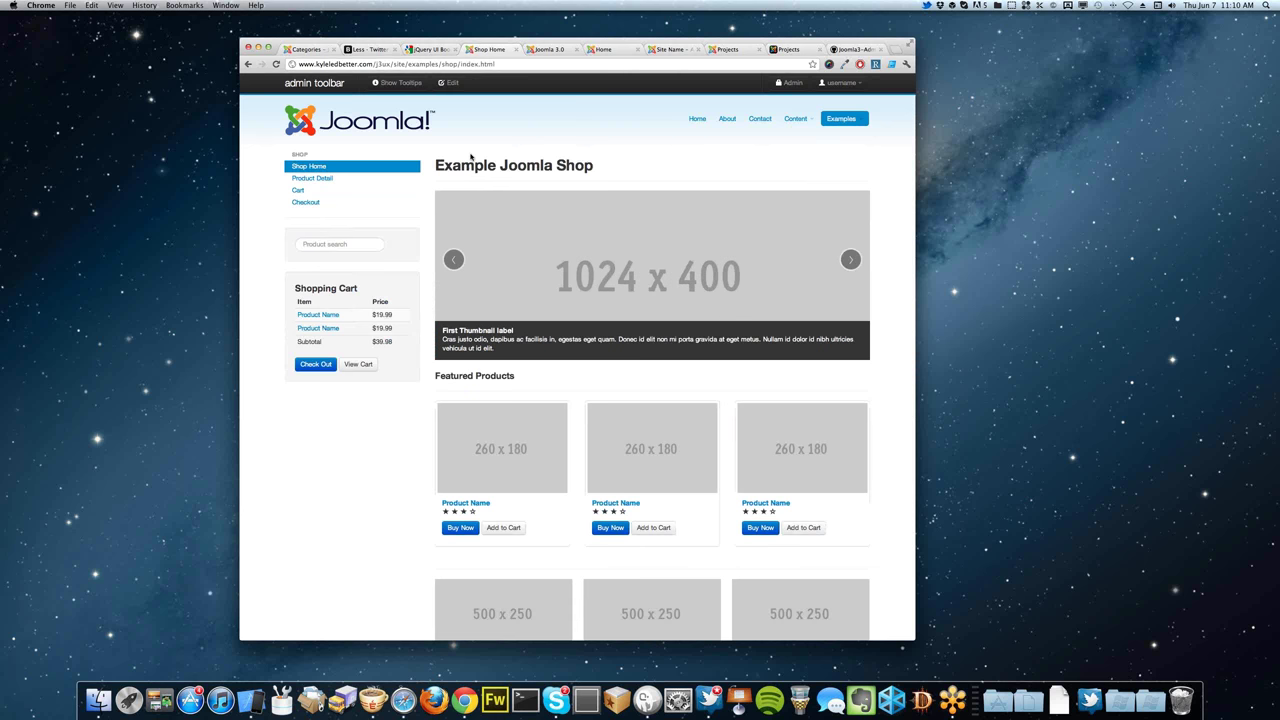
left_click(336, 182)
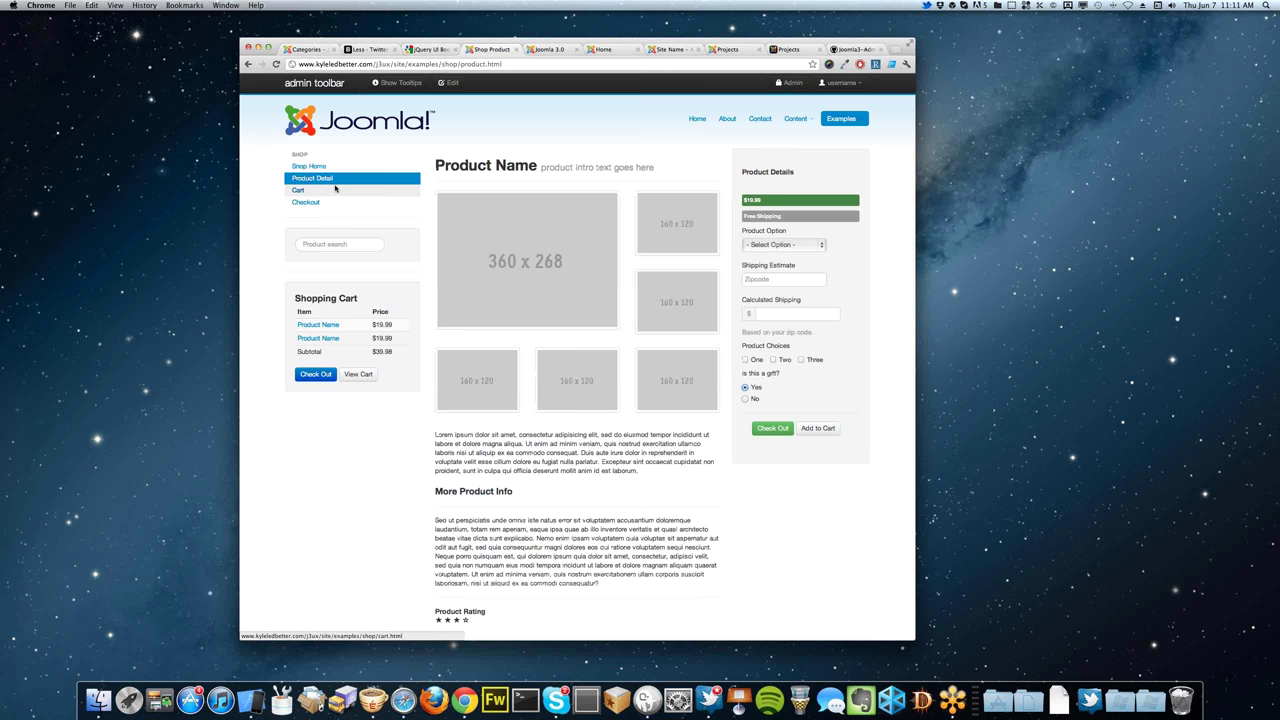
left_click(336, 189)
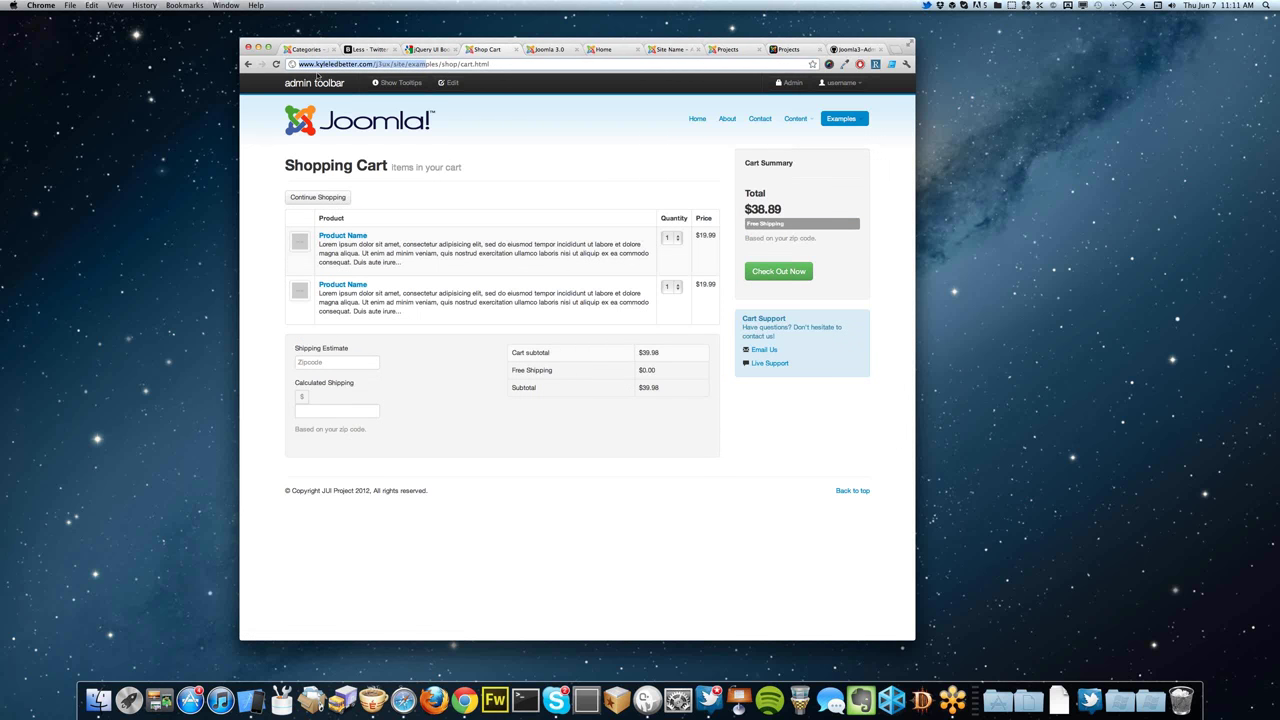
- In the Joomla 3.0 admin mockup, browse the Blog, Community and Shop extension pages, ending on the Content manager
left_click(554, 52)
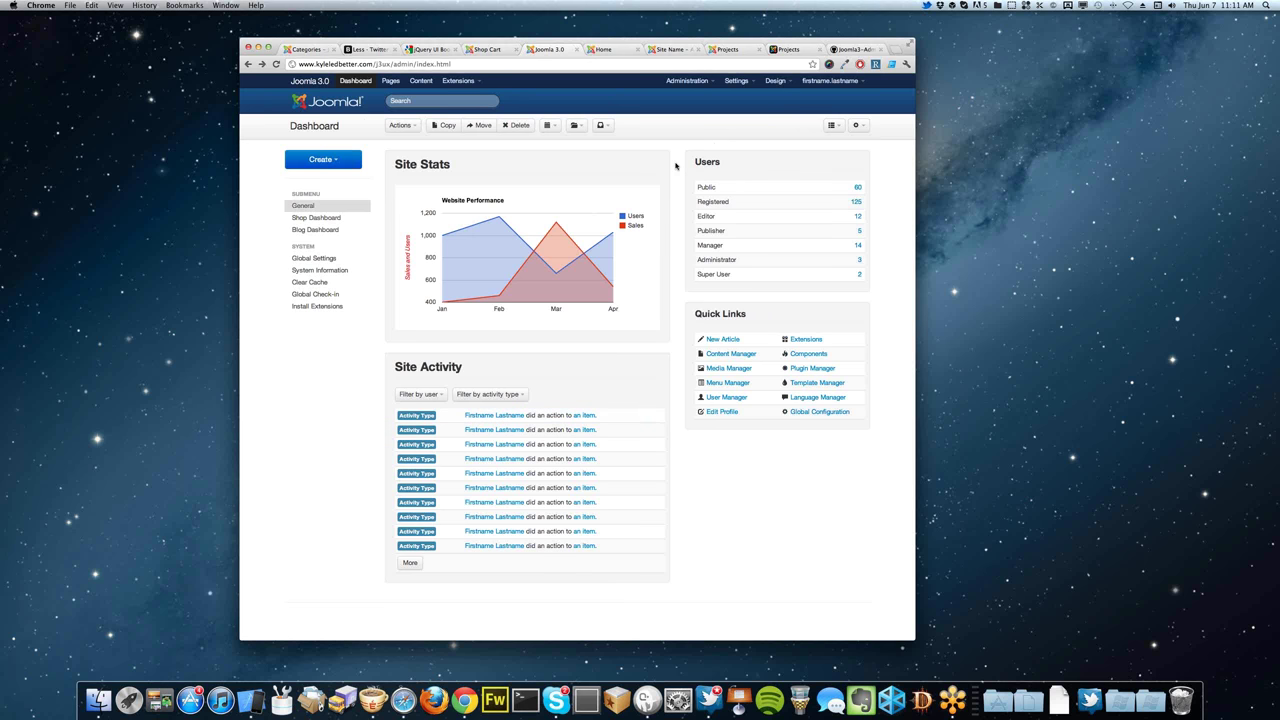
left_click(458, 80)
left_click(466, 98)
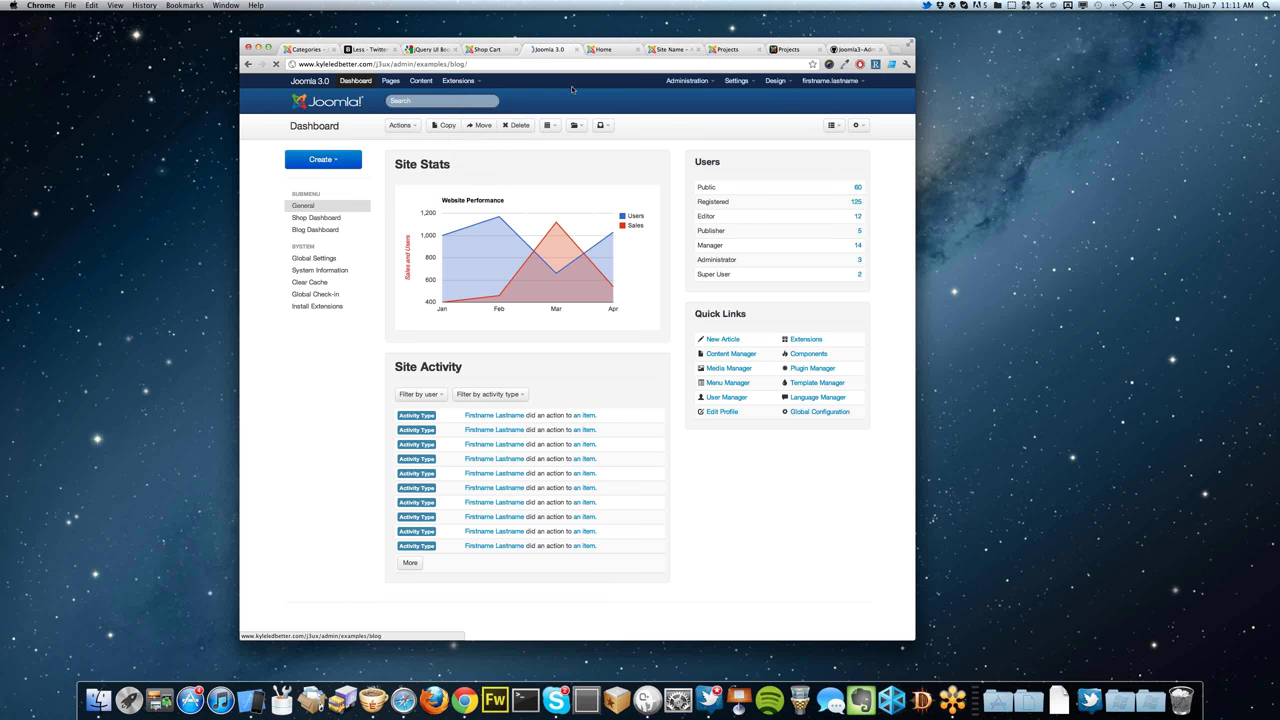
left_click(462, 80)
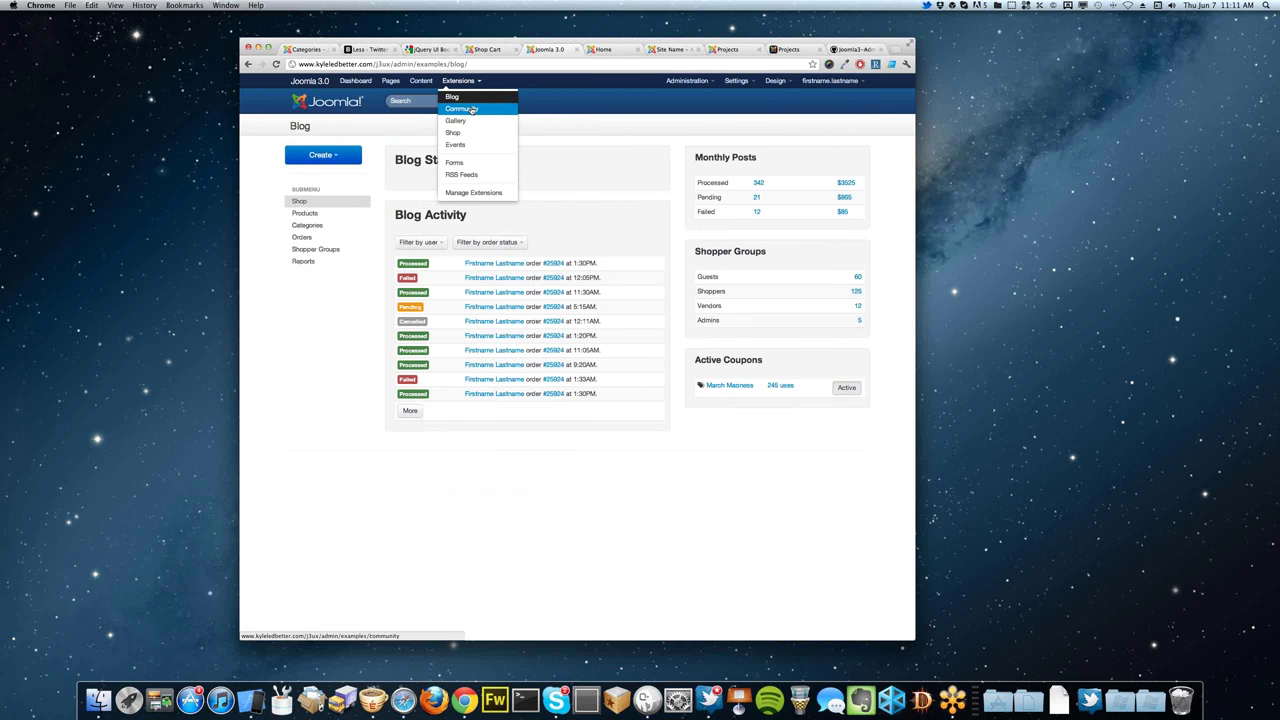
left_click(472, 109)
left_click(460, 80)
left_click(470, 133)
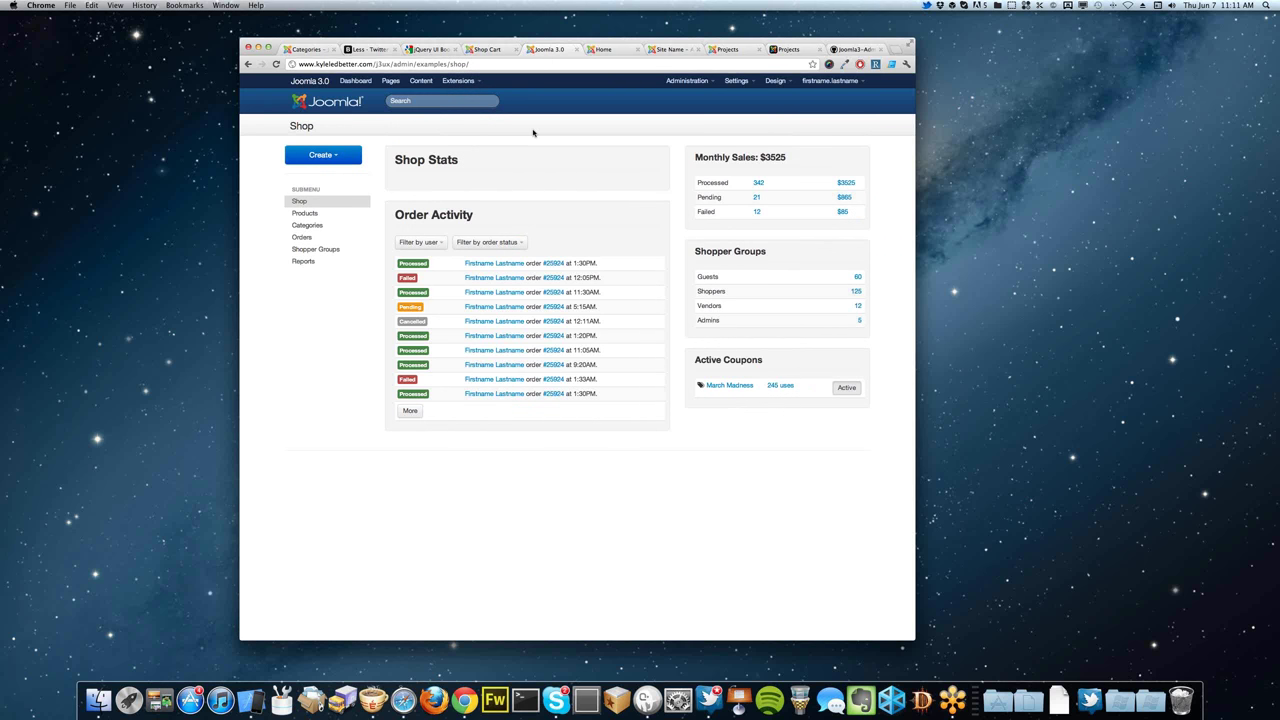
left_click(424, 82)
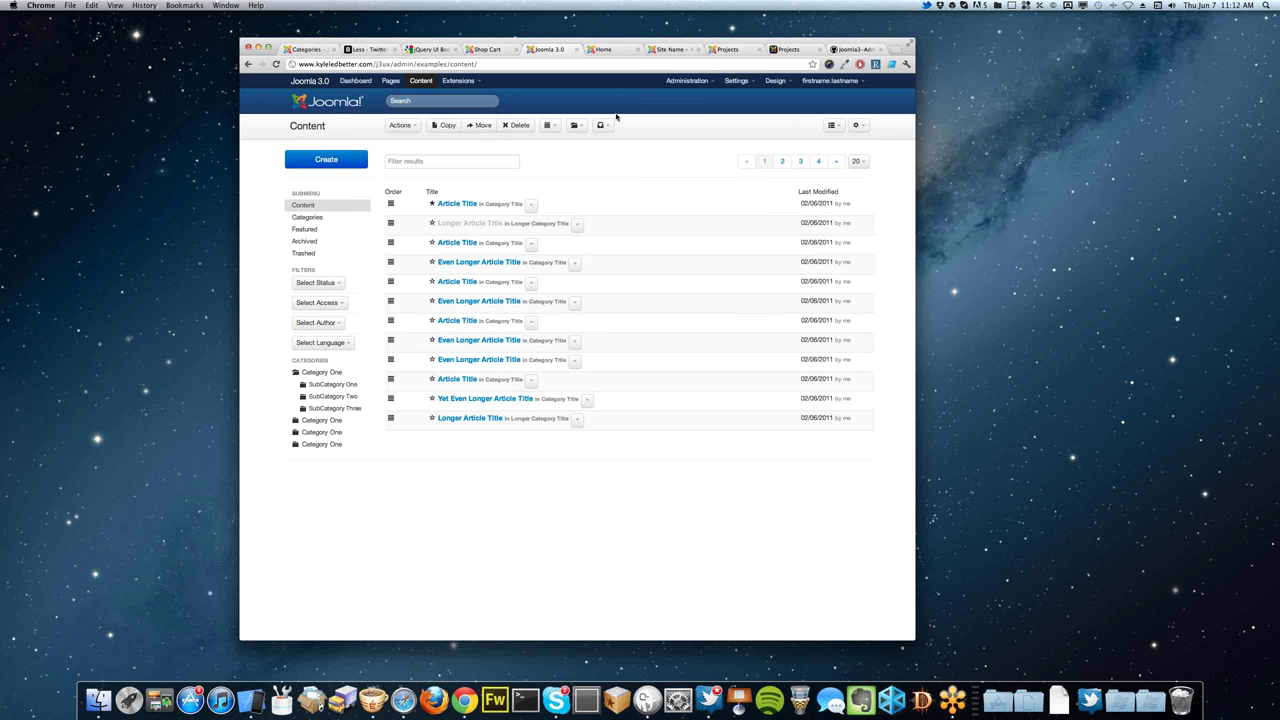
- Glance at the JUX forum, then bring up the local Joomla site's Home page at localhost:8888/joomla30
left_click(306, 49)
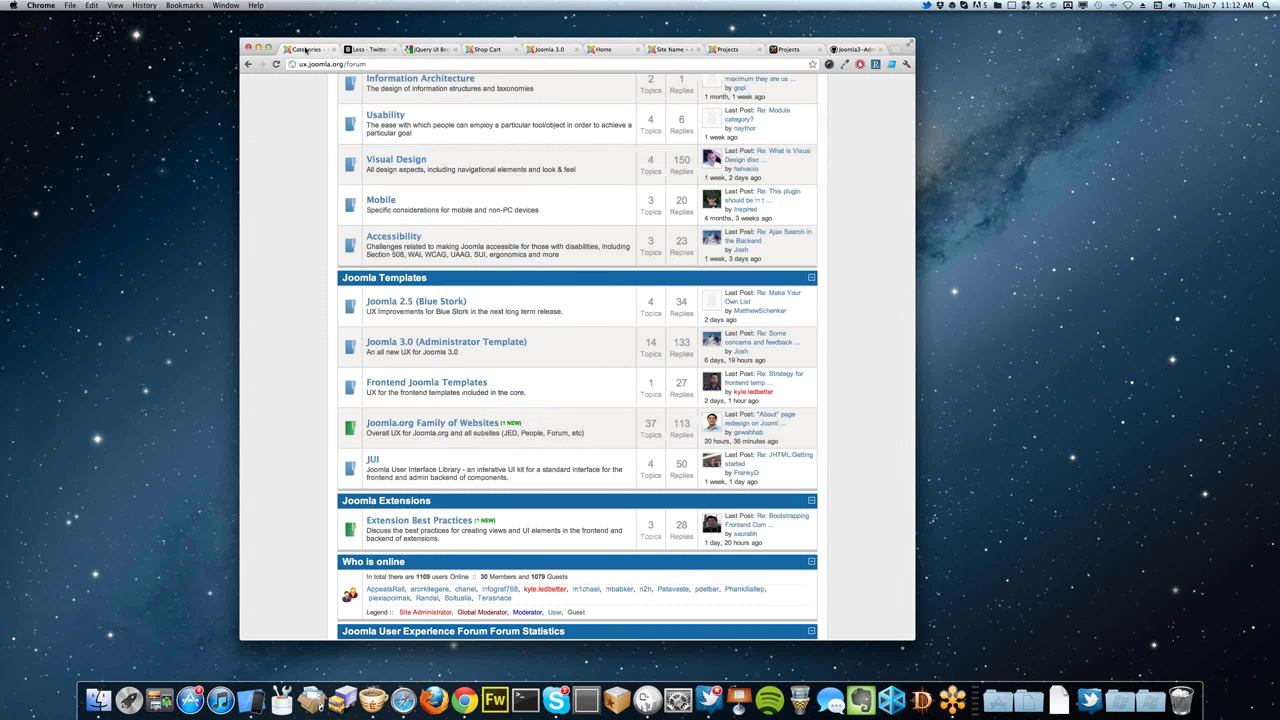
scroll(577, 360, "up", 10)
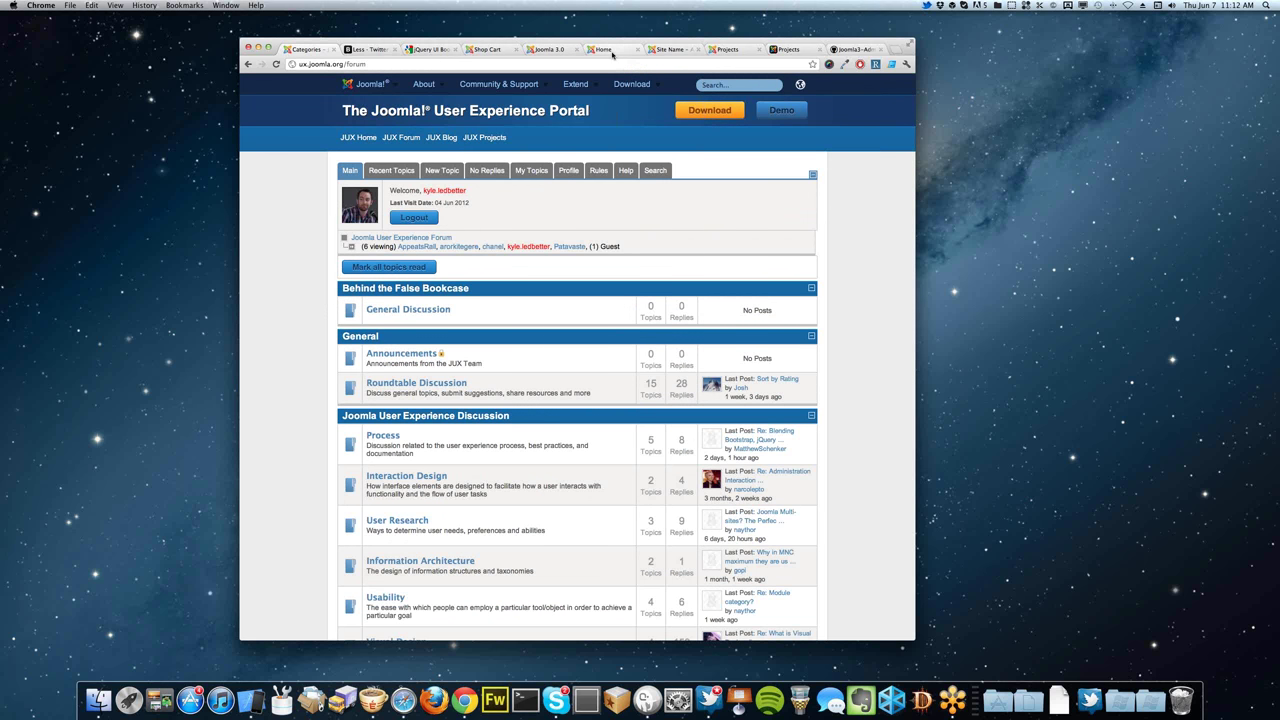
left_click(603, 49)
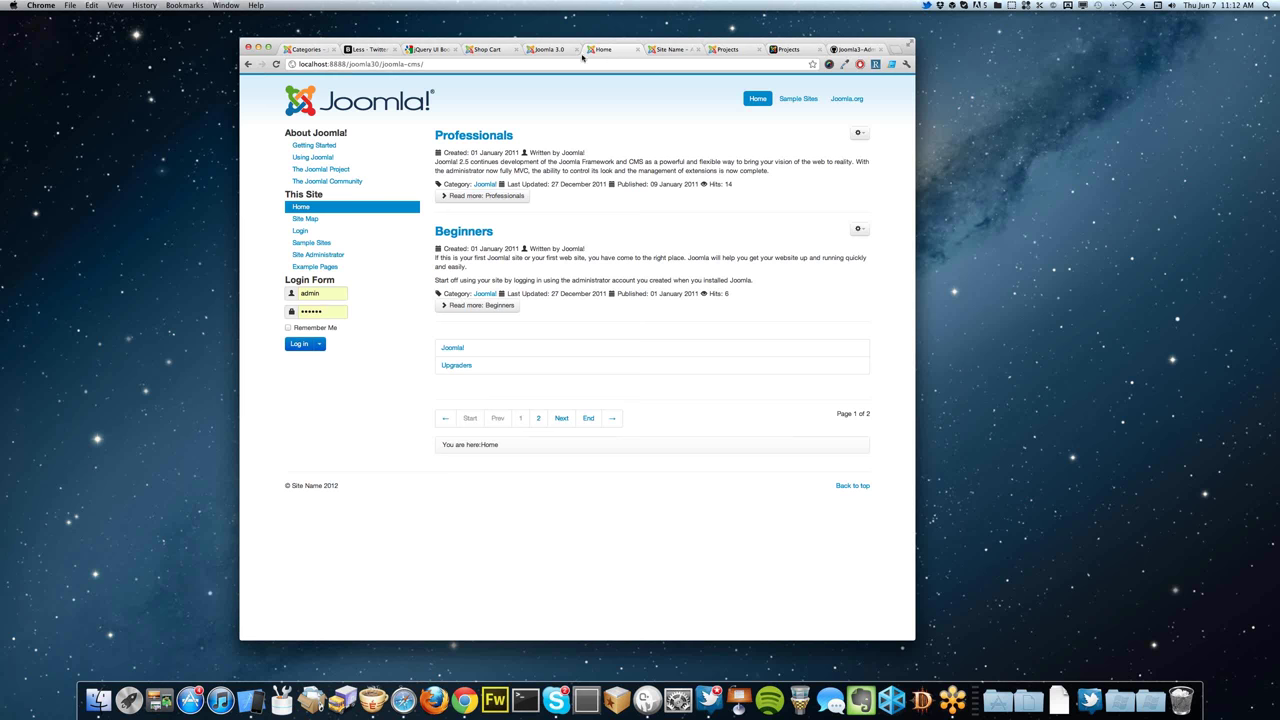
- View the Professionals article with its print/email options and the Getting Started page, then go to the administrator login
left_click(482, 135)
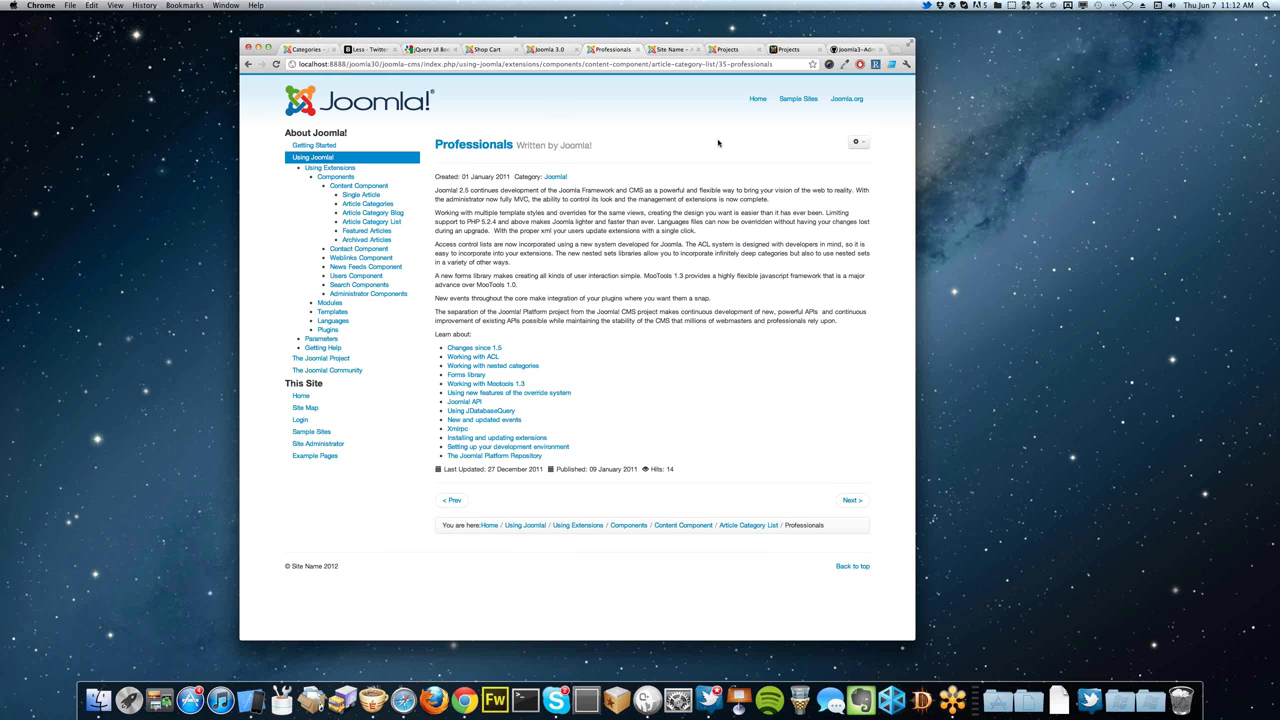
left_click(853, 143)
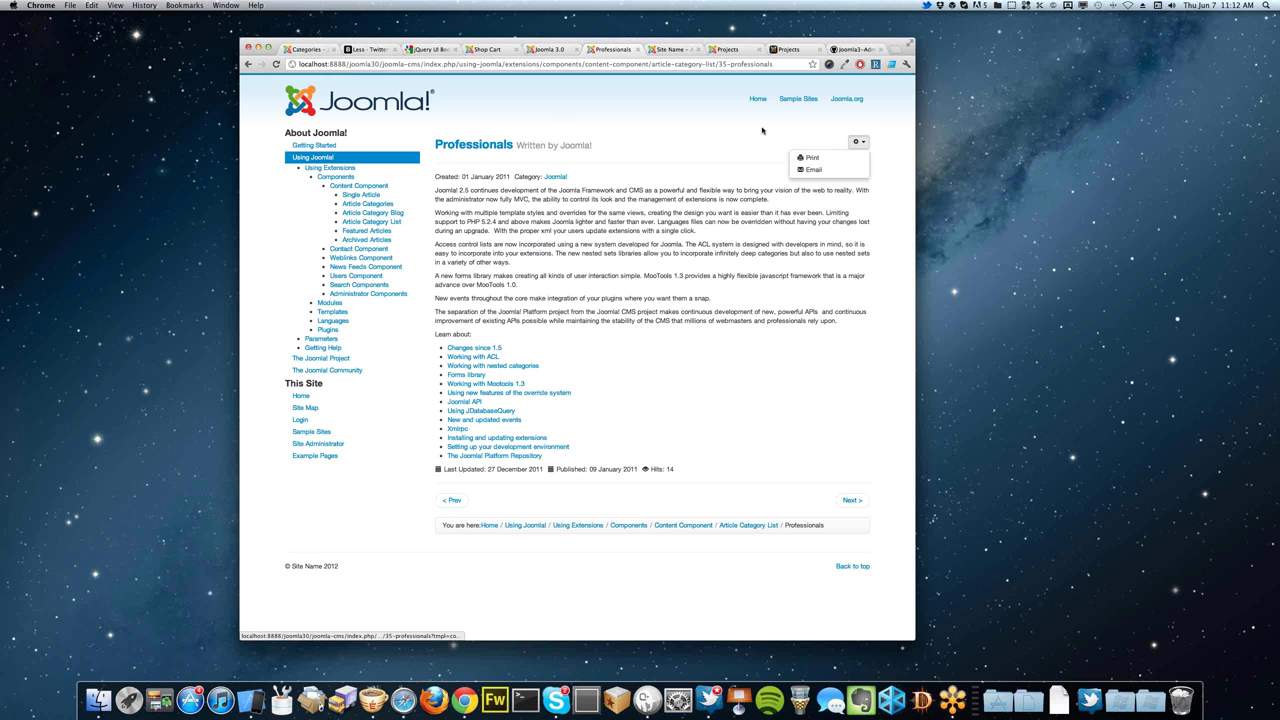
left_click_drag(497, 145, 685, 148)
left_click(466, 171)
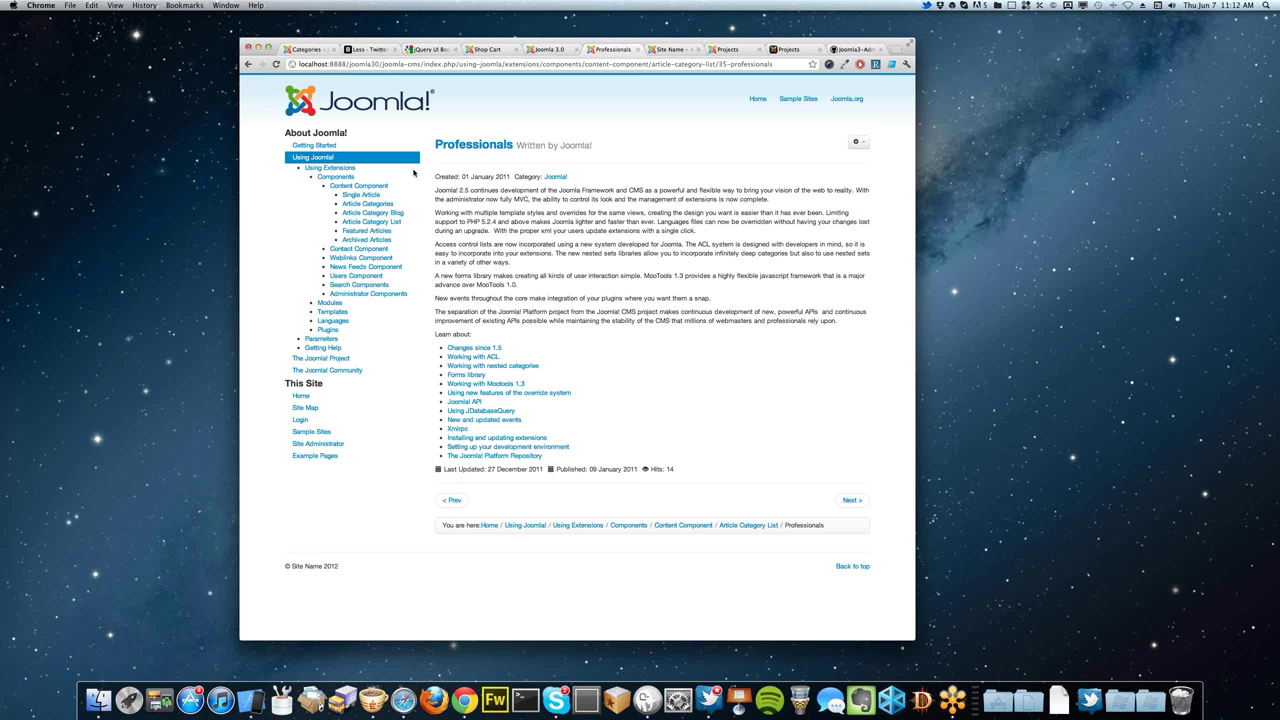
left_click(314, 145)
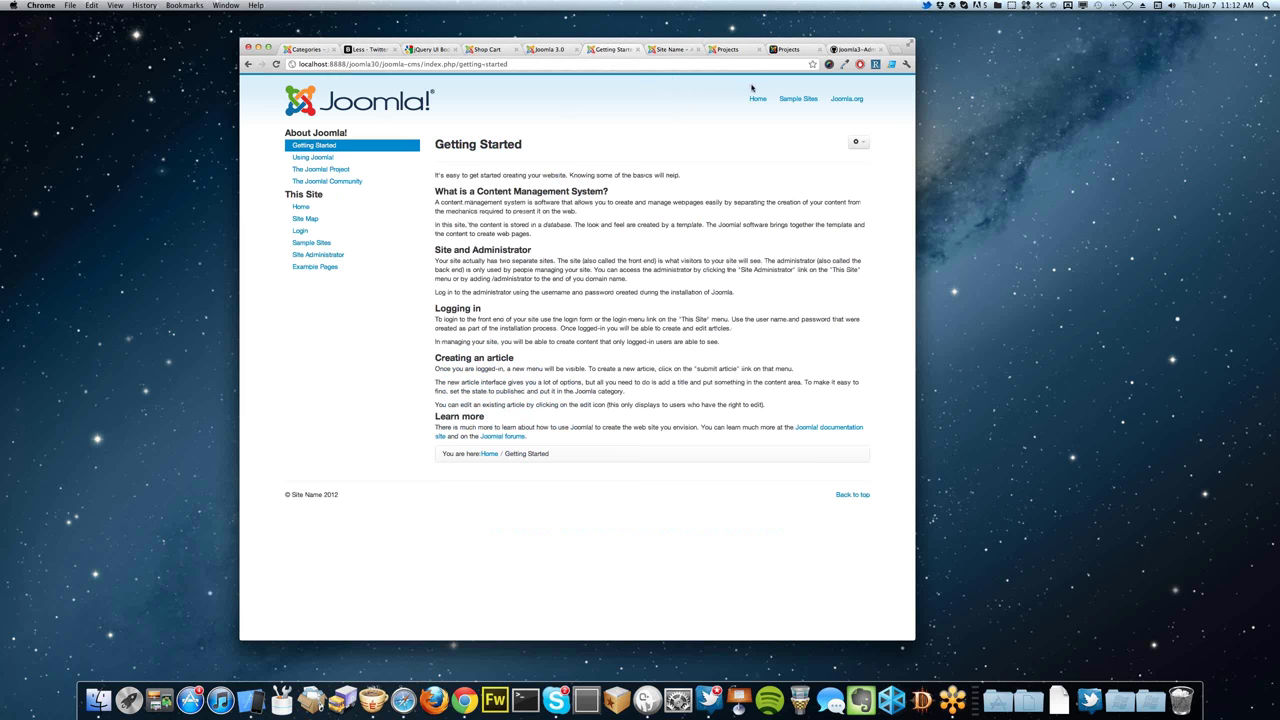
left_click(667, 50)
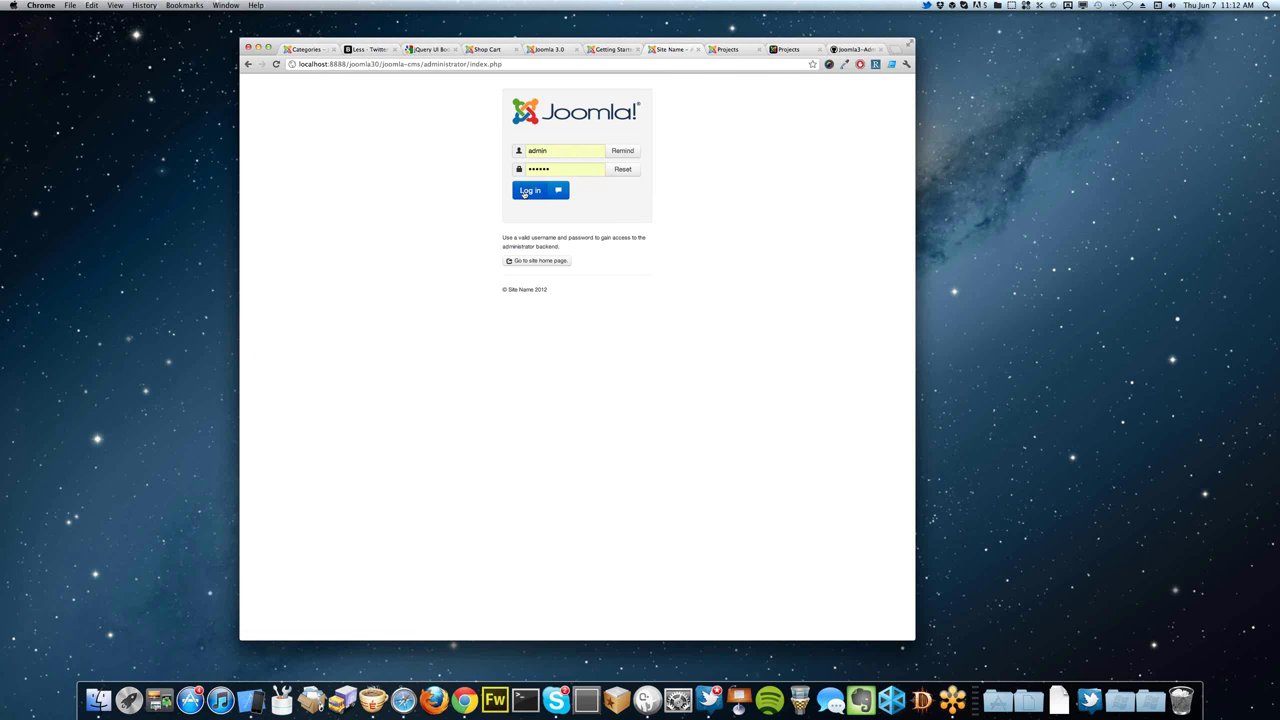
- Log in to the Joomla administrator and preview the Content and Components menus
key("Return")
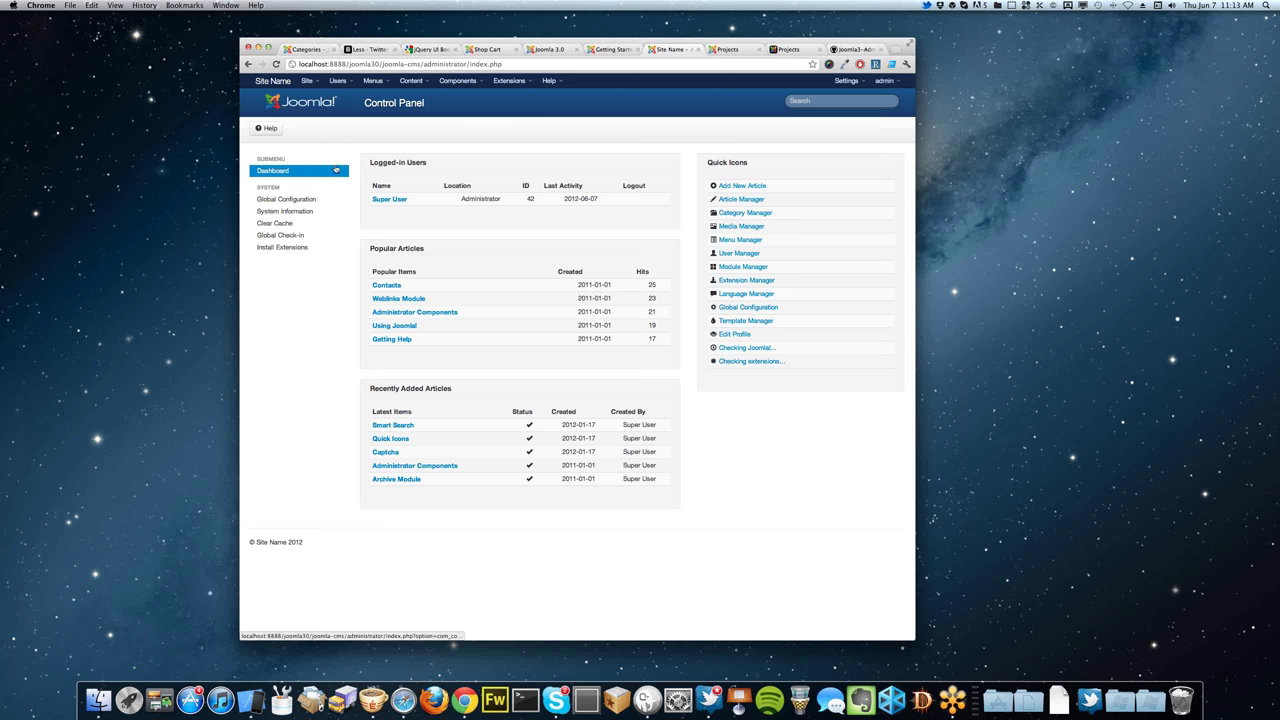
left_click(414, 82)
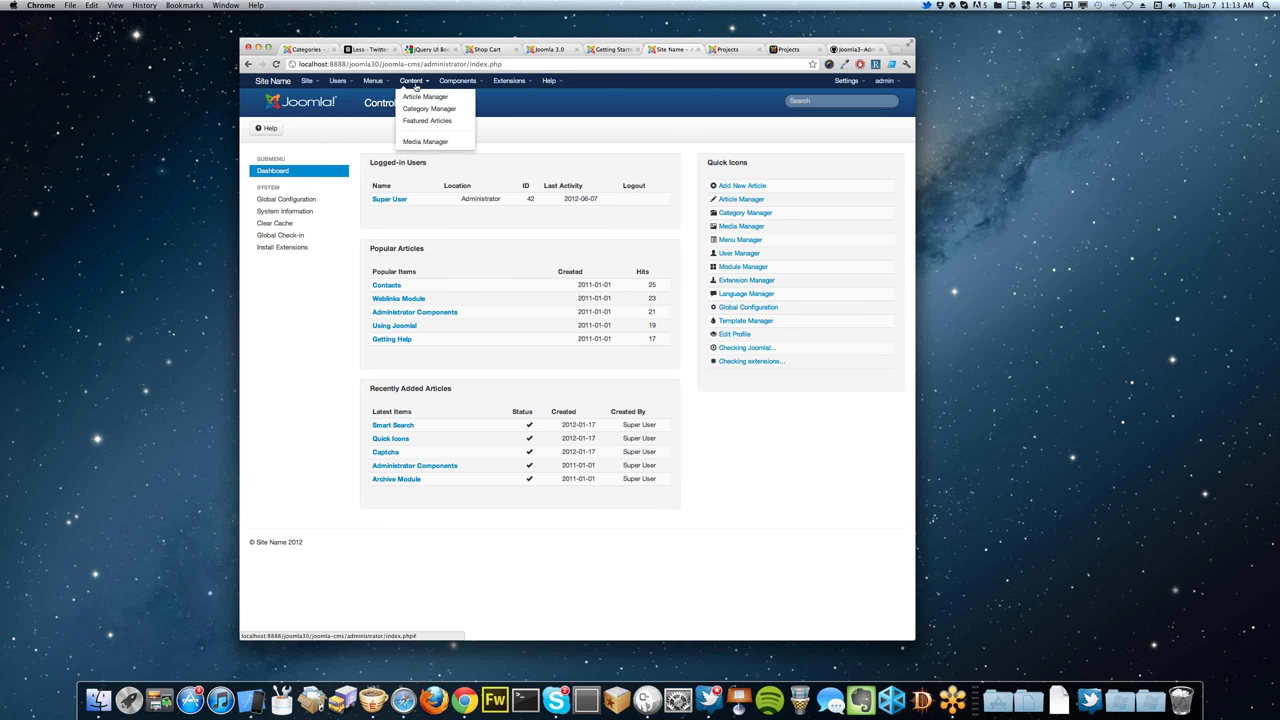
left_click(466, 82)
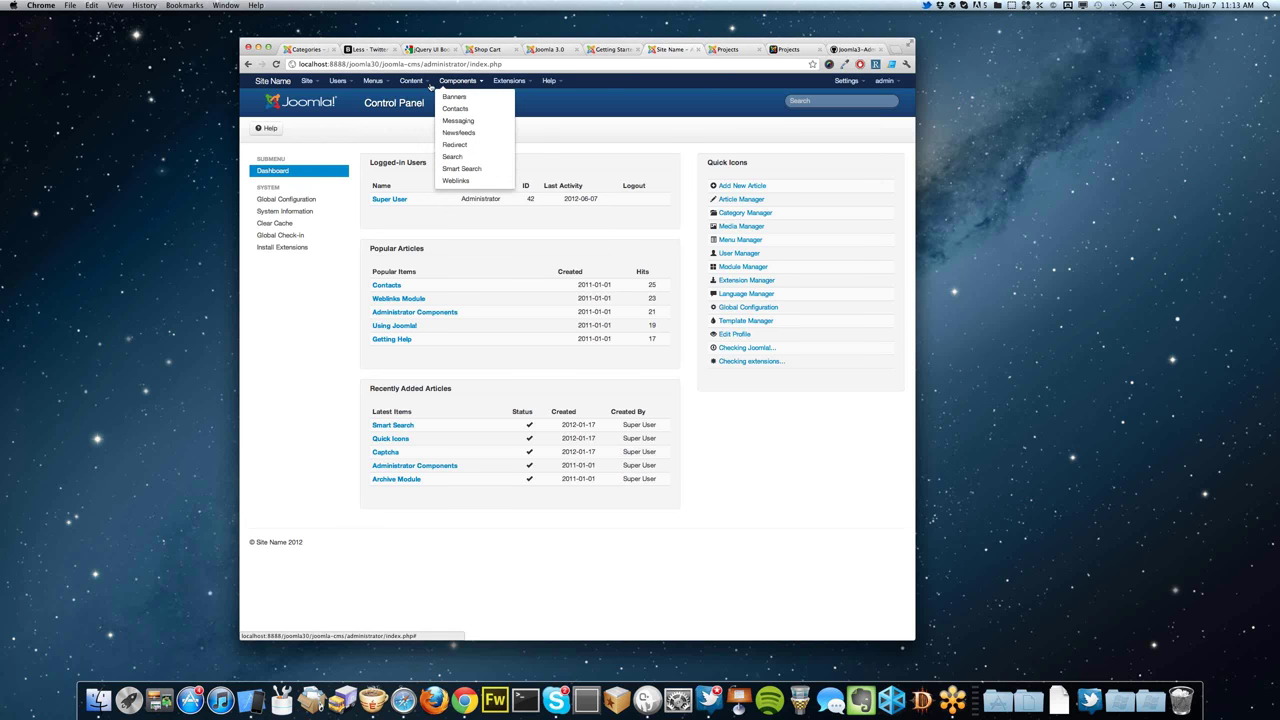
left_click(411, 81)
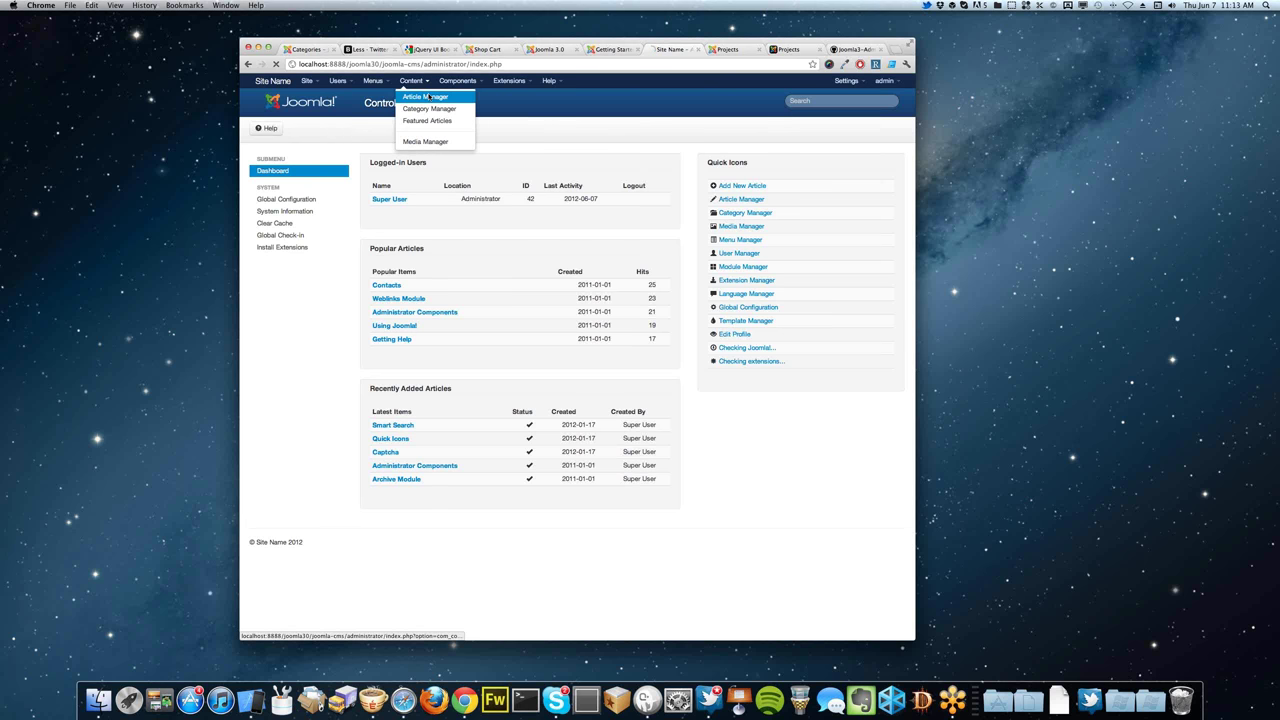
- Open the Article Manager and filter it to Published status and the Joomla! category
left_click(429, 97)
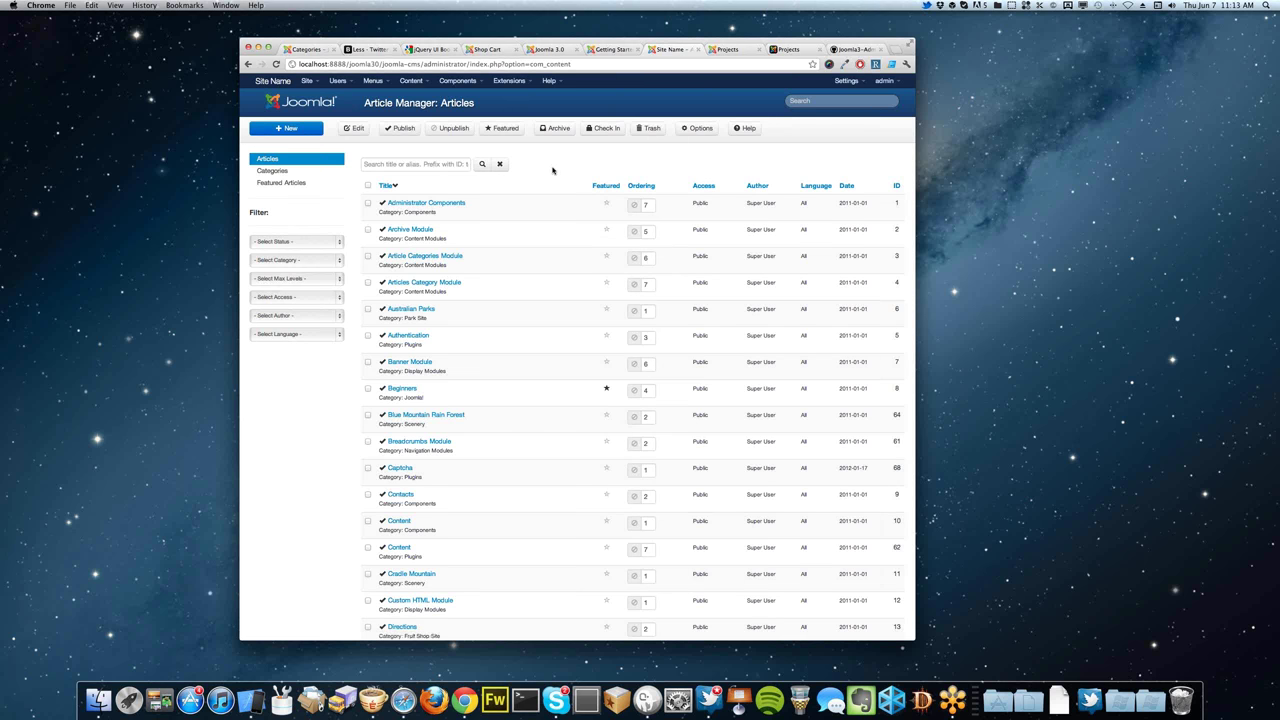
left_click(314, 241)
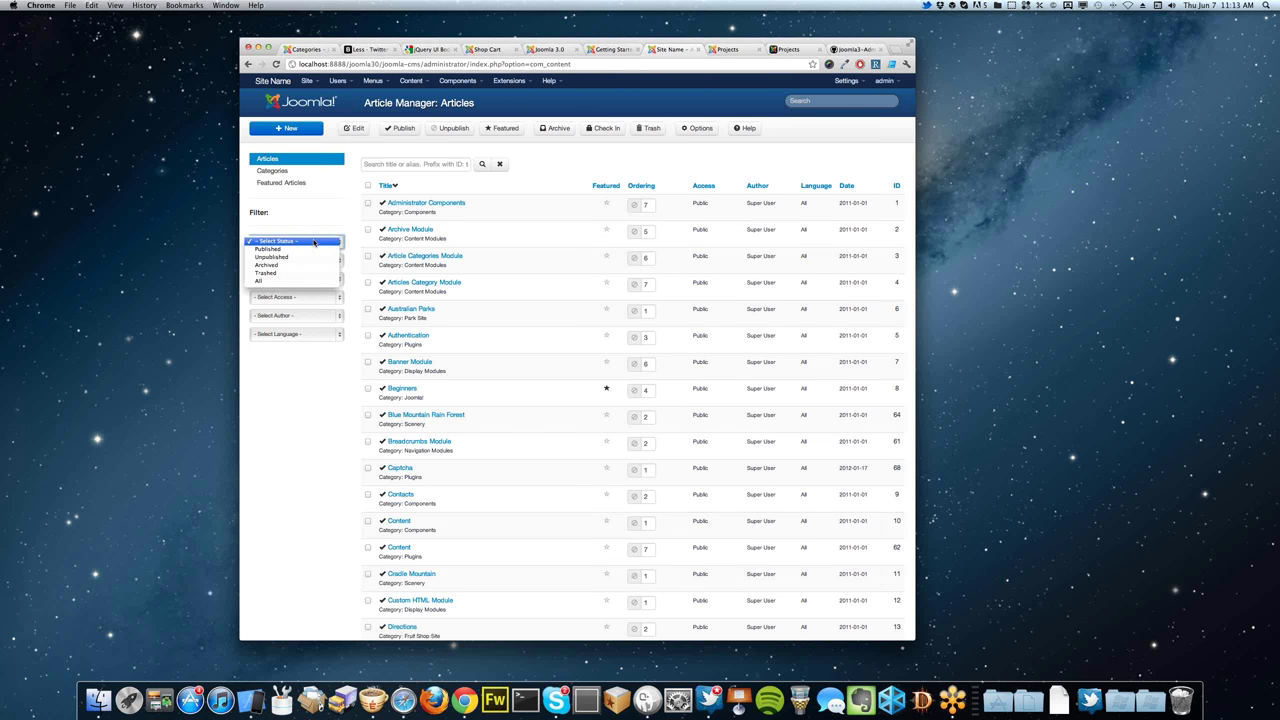
left_click(316, 252)
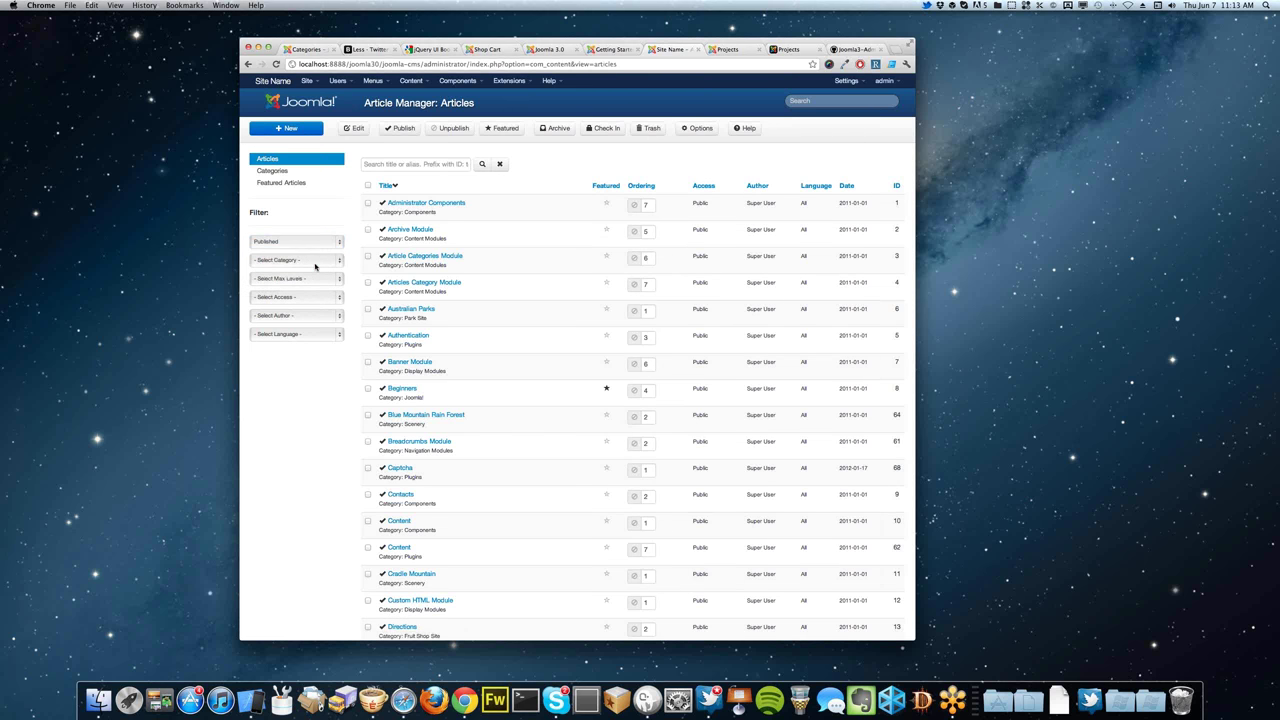
left_click(315, 260)
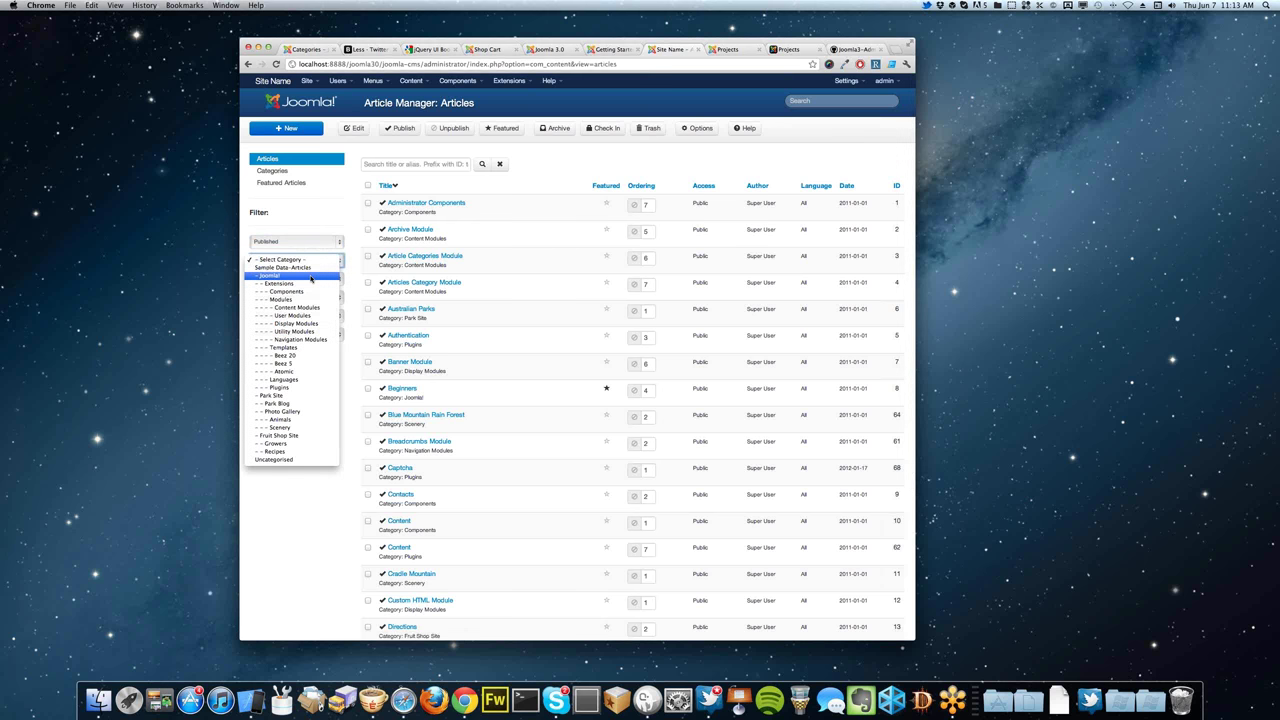
left_click(310, 276)
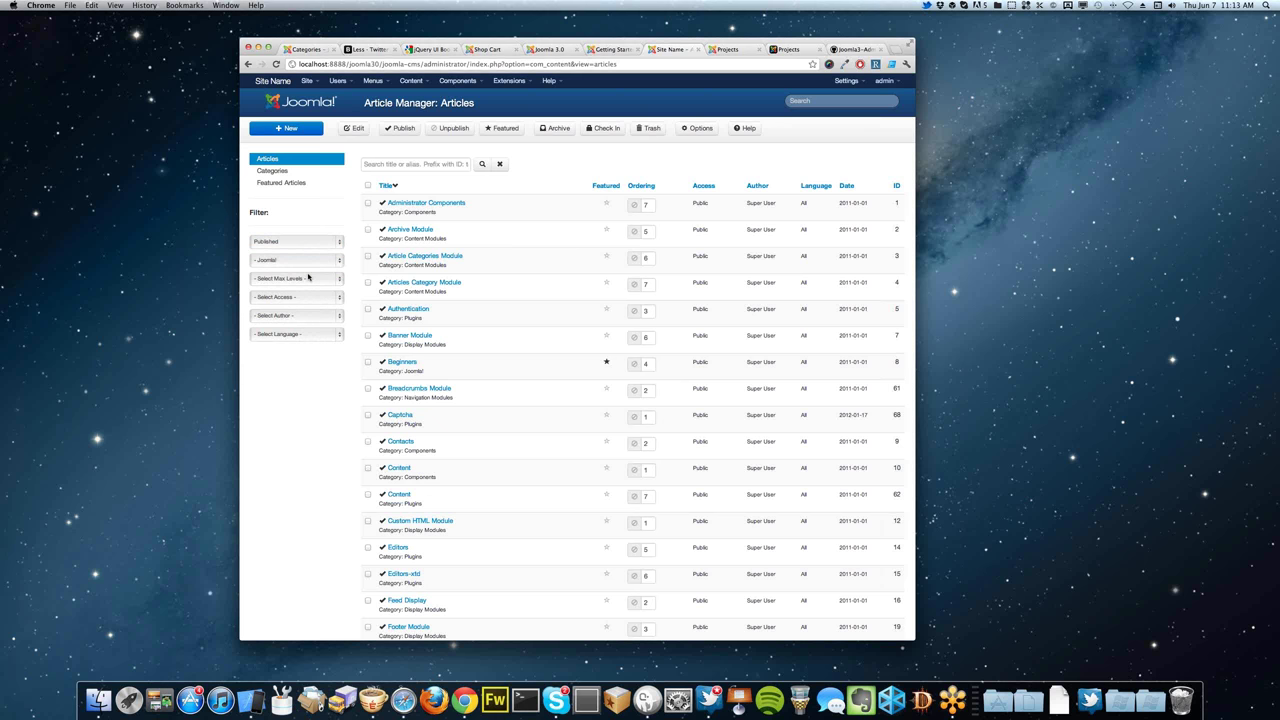
left_click(442, 205)
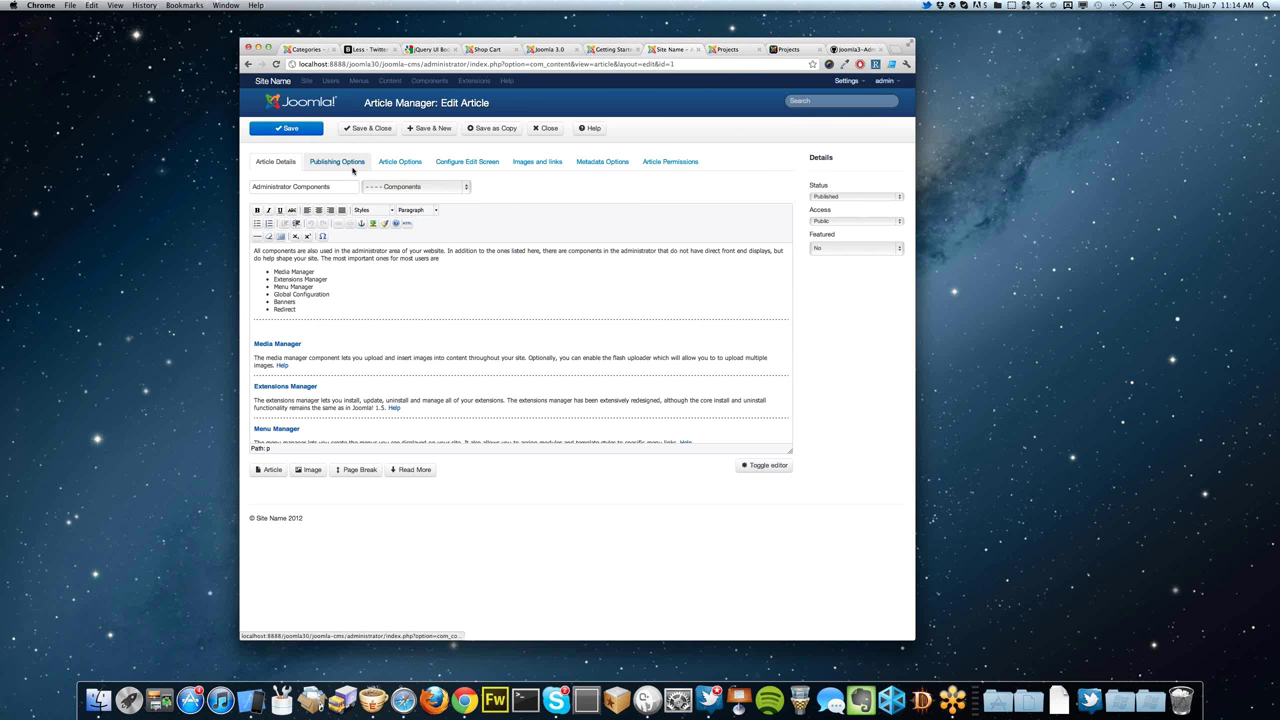
left_click(350, 165)
left_click(405, 163)
left_click(467, 162)
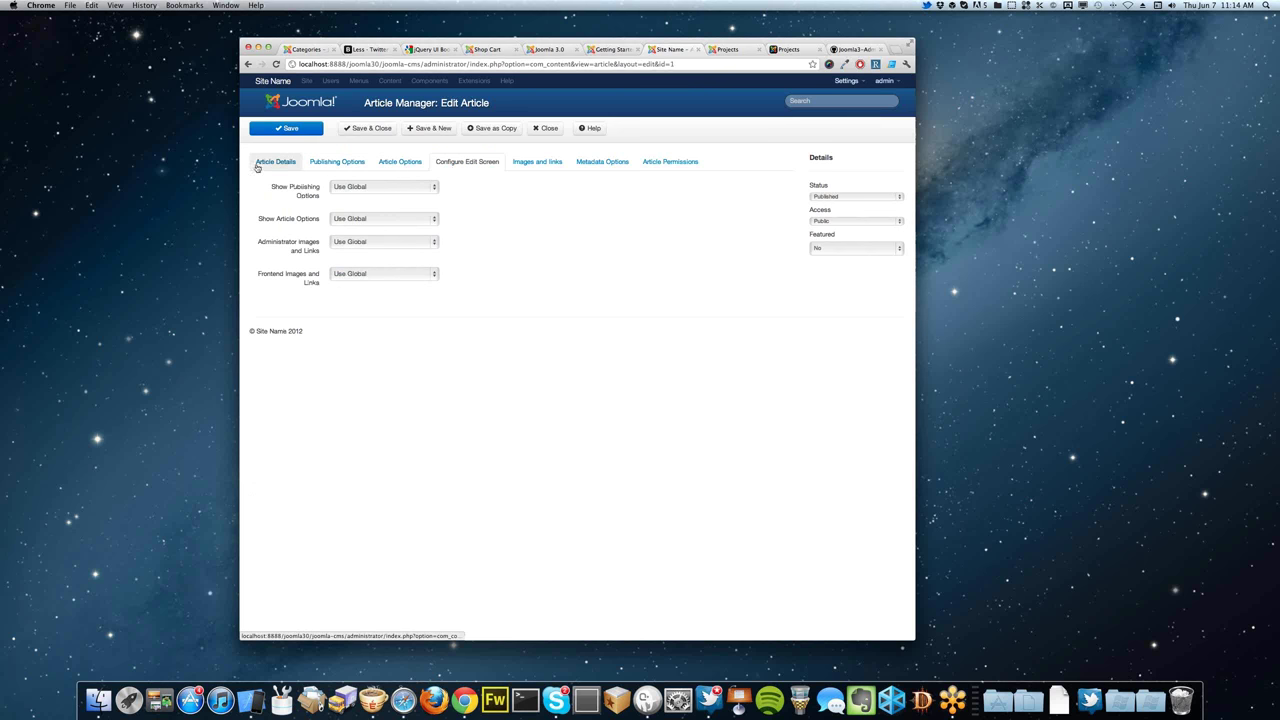
left_click(276, 164)
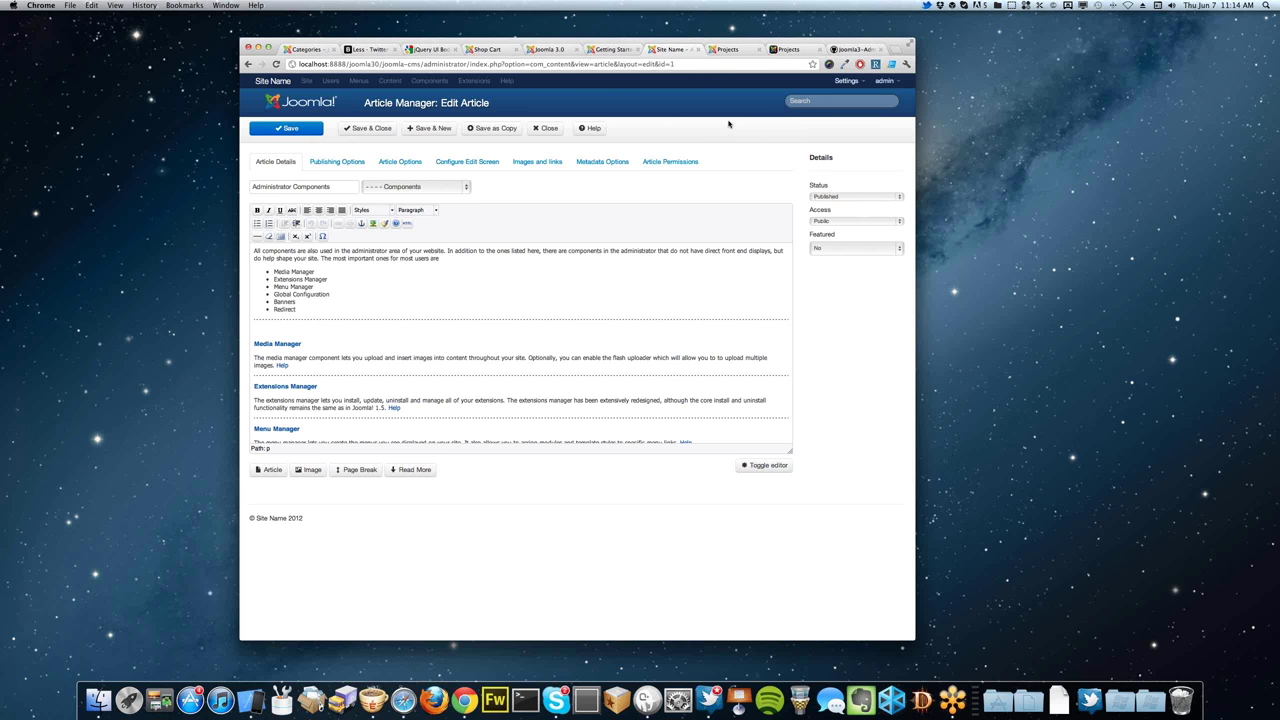
left_click(546, 128)
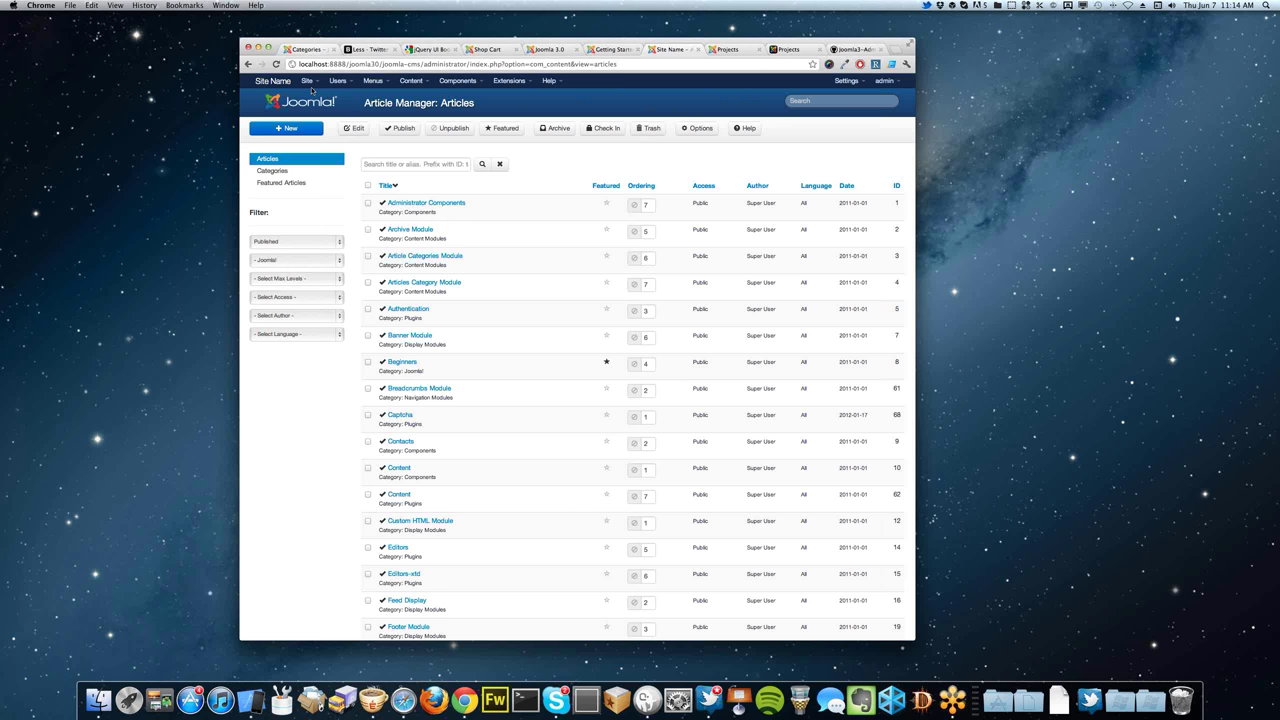
- Use Ctrl+Tab to reach the JUX forum, then bring up the Joomla 3.0 UX Tasks list
key("ctrl+Tab")
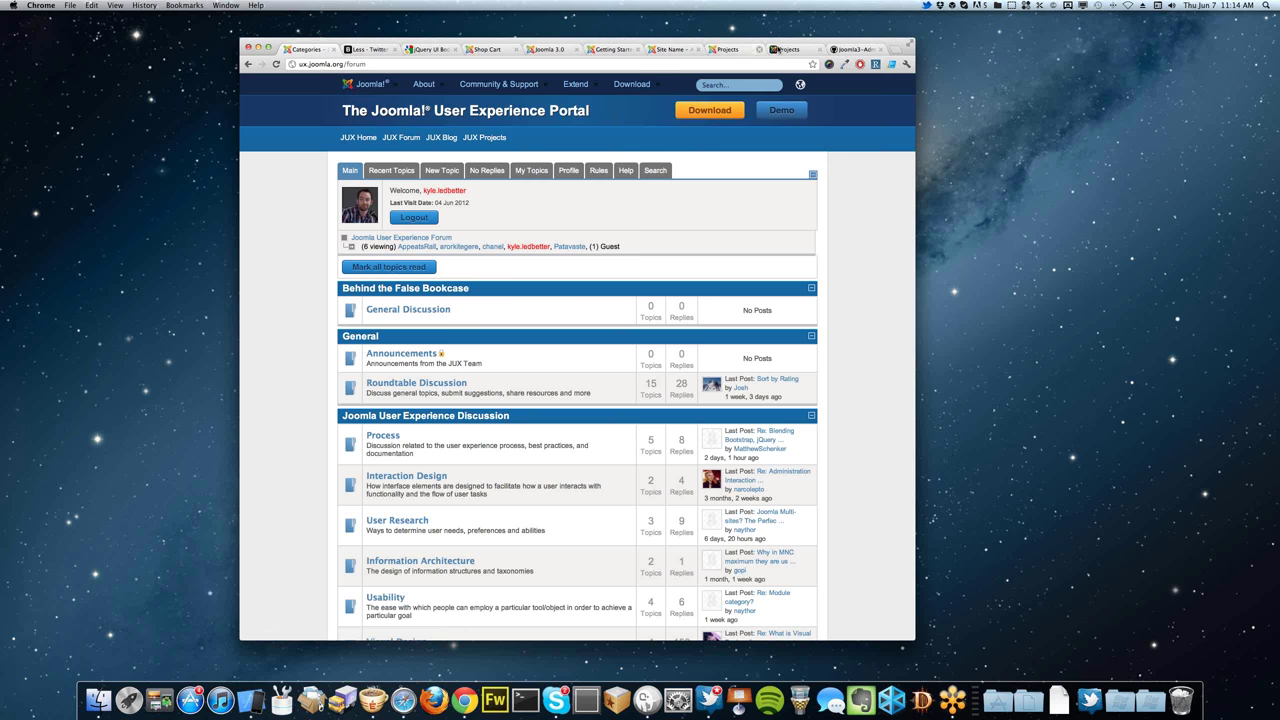
left_click(781, 49)
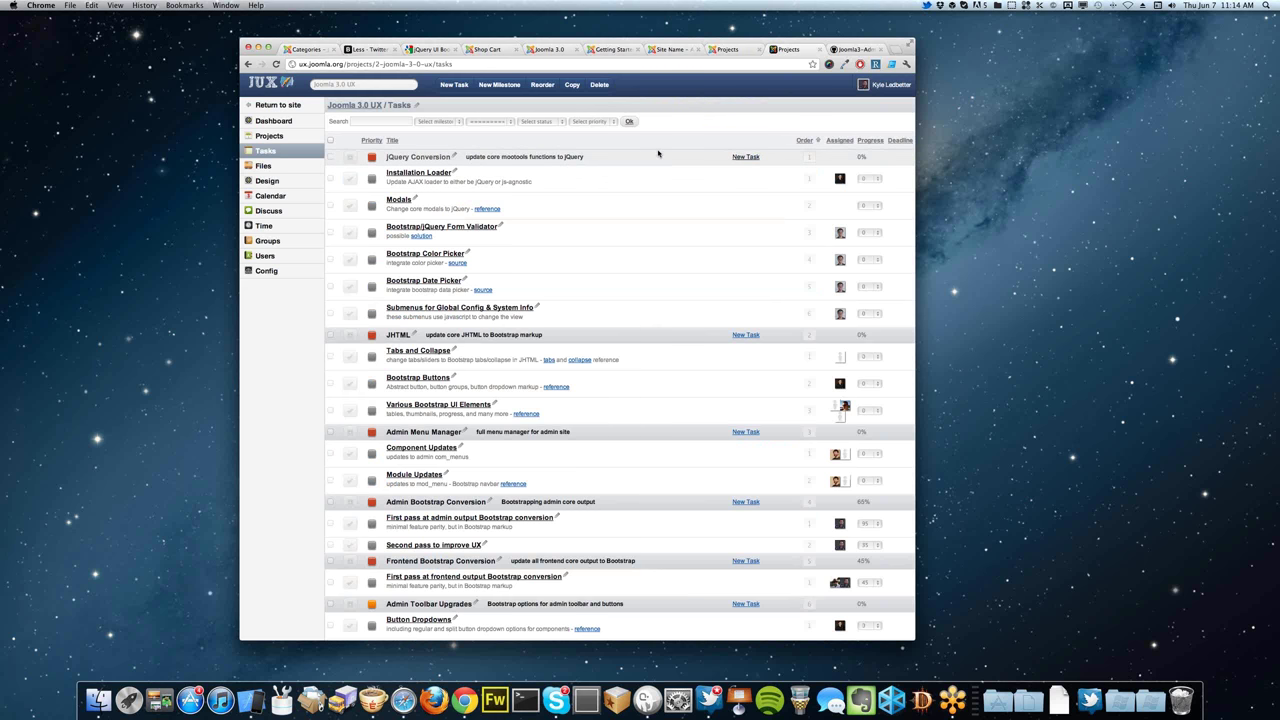
scroll(658, 153, "down", 1)
scroll(658, 153, "down", 10)
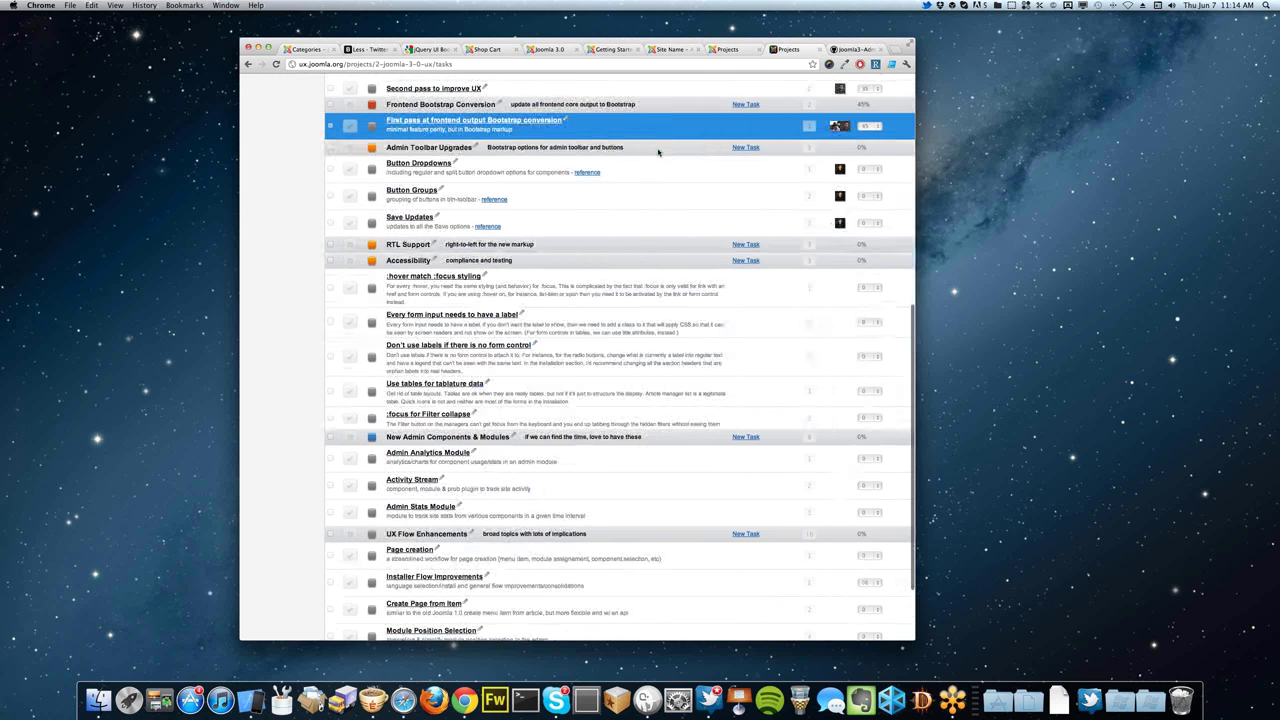
scroll(658, 151, "down", 2)
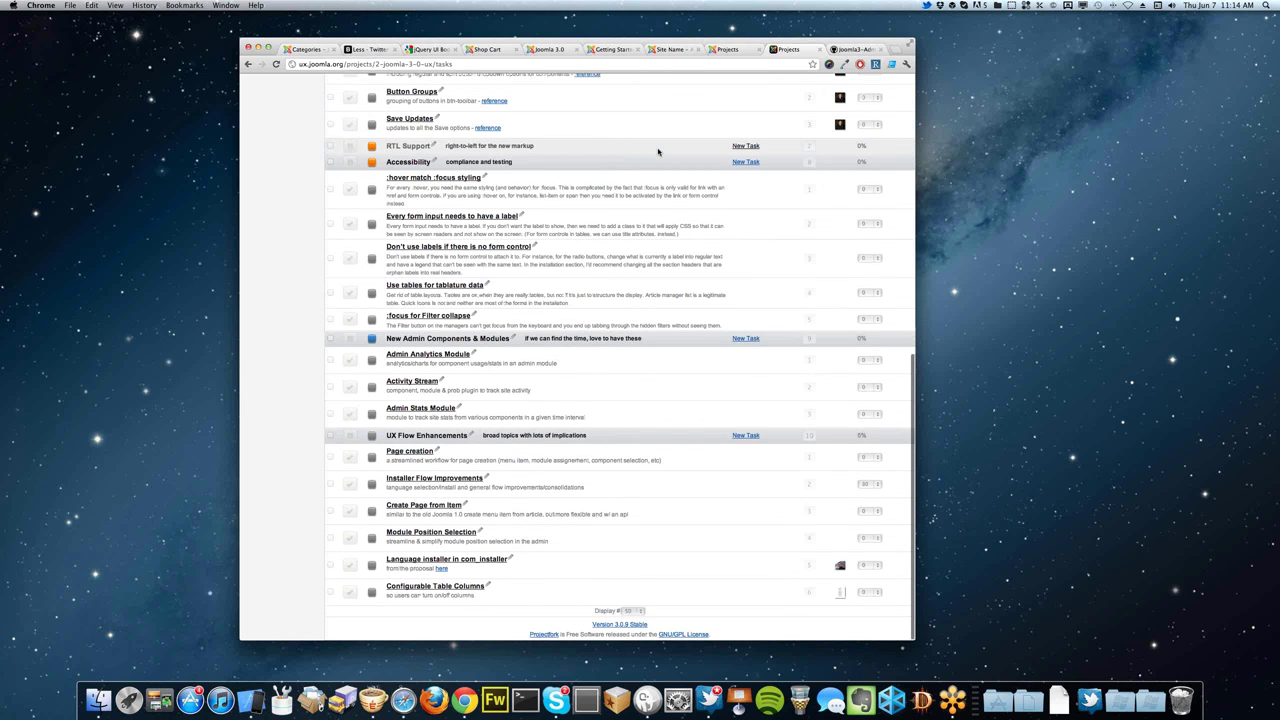
scroll(658, 151, "up", 20)
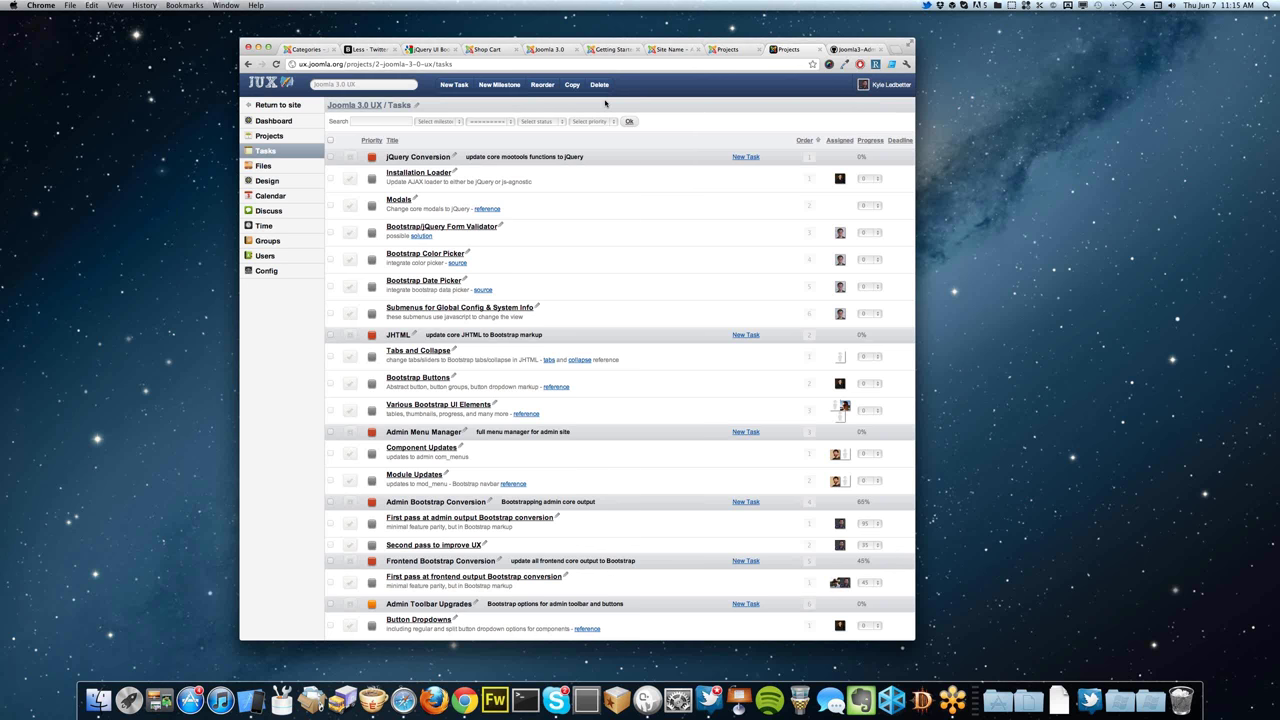
left_click(322, 53)
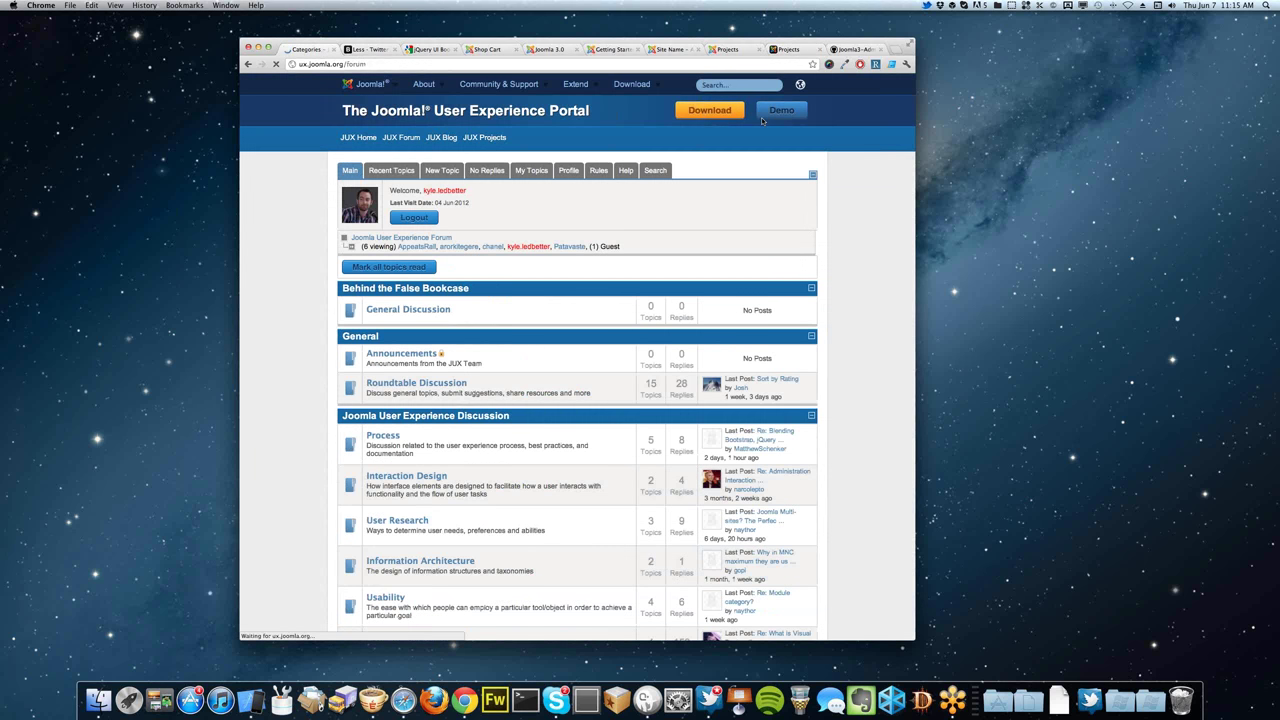
left_click(794, 55)
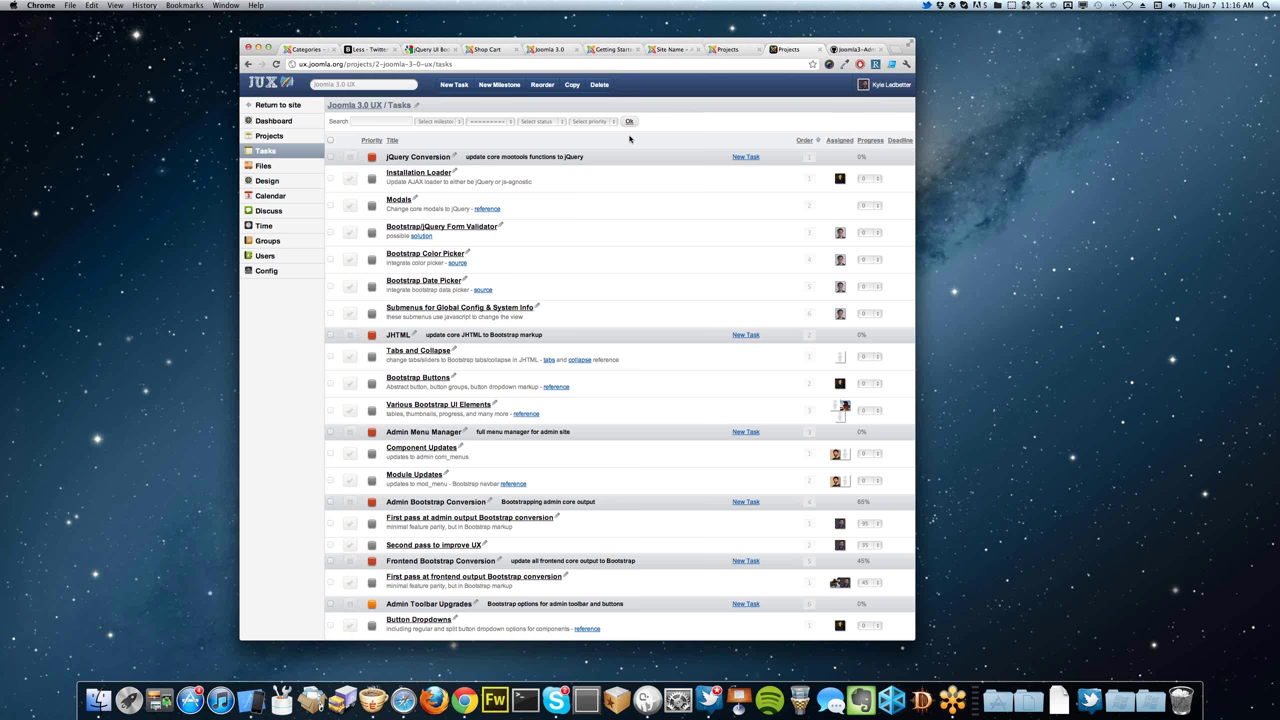
scroll(630, 138, "down", 2)
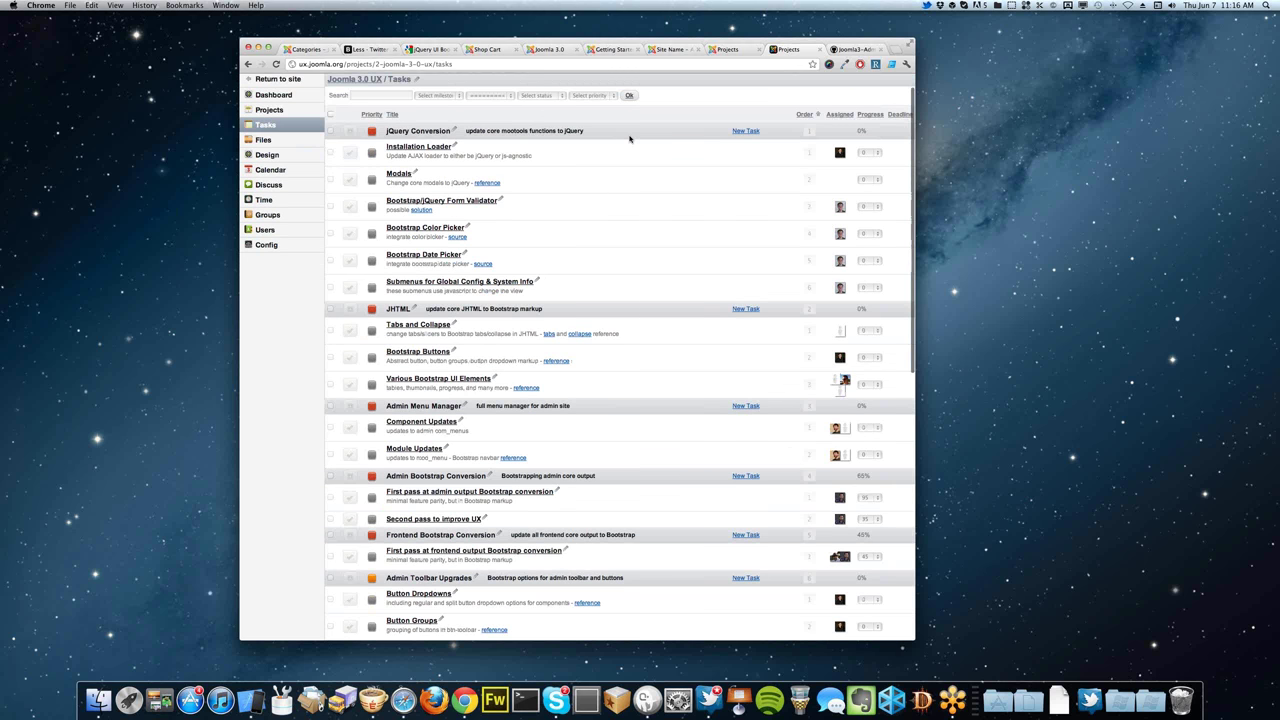
scroll(607, 262, "down", 1)
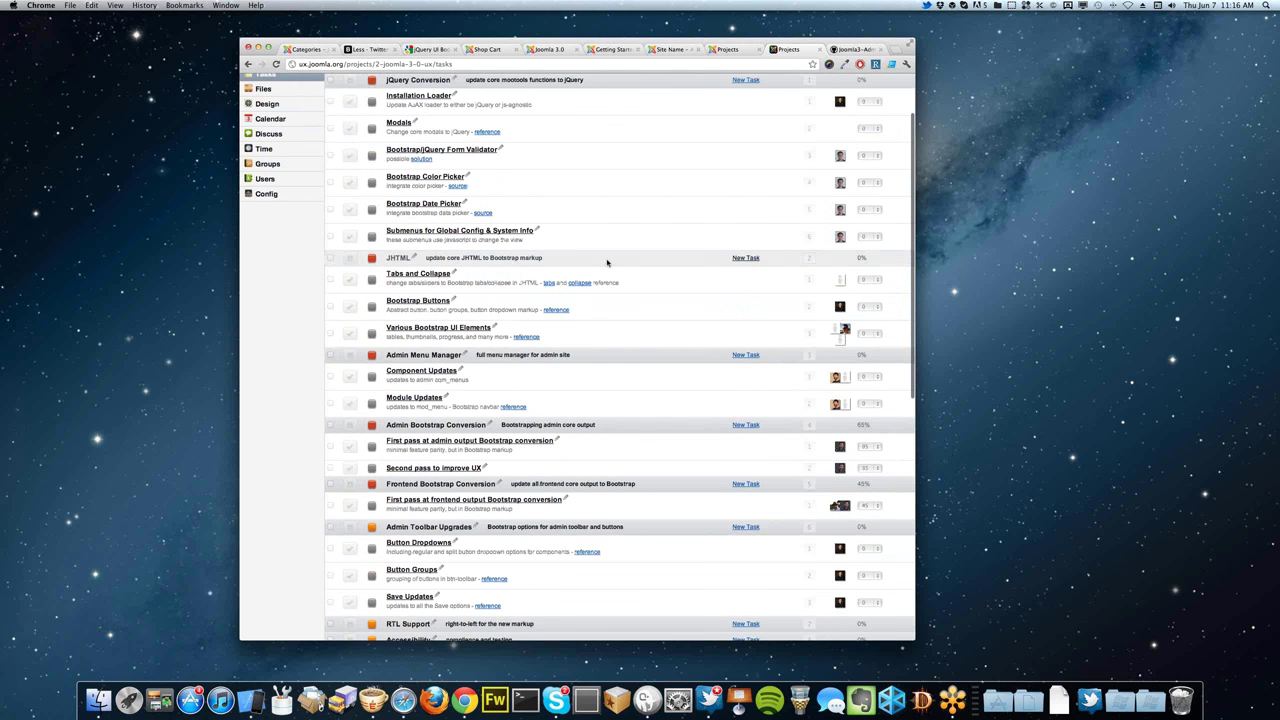
scroll(607, 262, "down", 1)
scroll(607, 262, "down", 3)
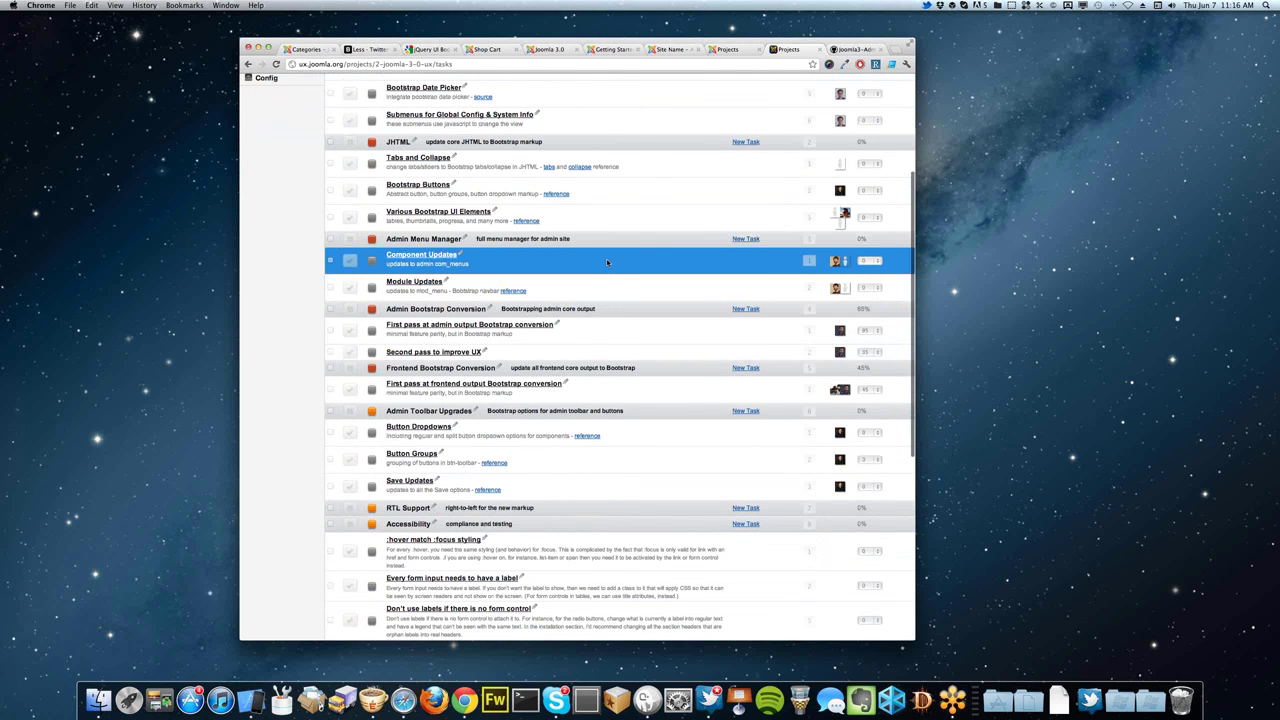
scroll(606, 260, "down", 1)
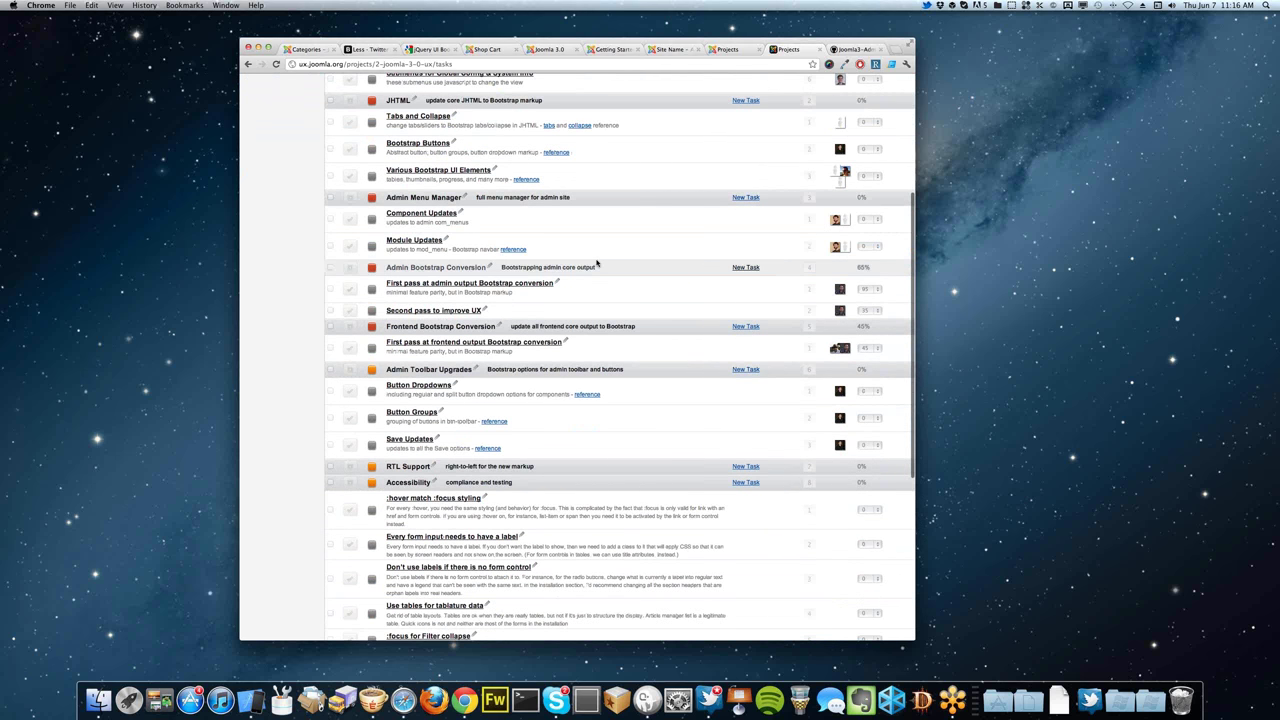
scroll(597, 263, "down", 1)
scroll(597, 263, "down", 2)
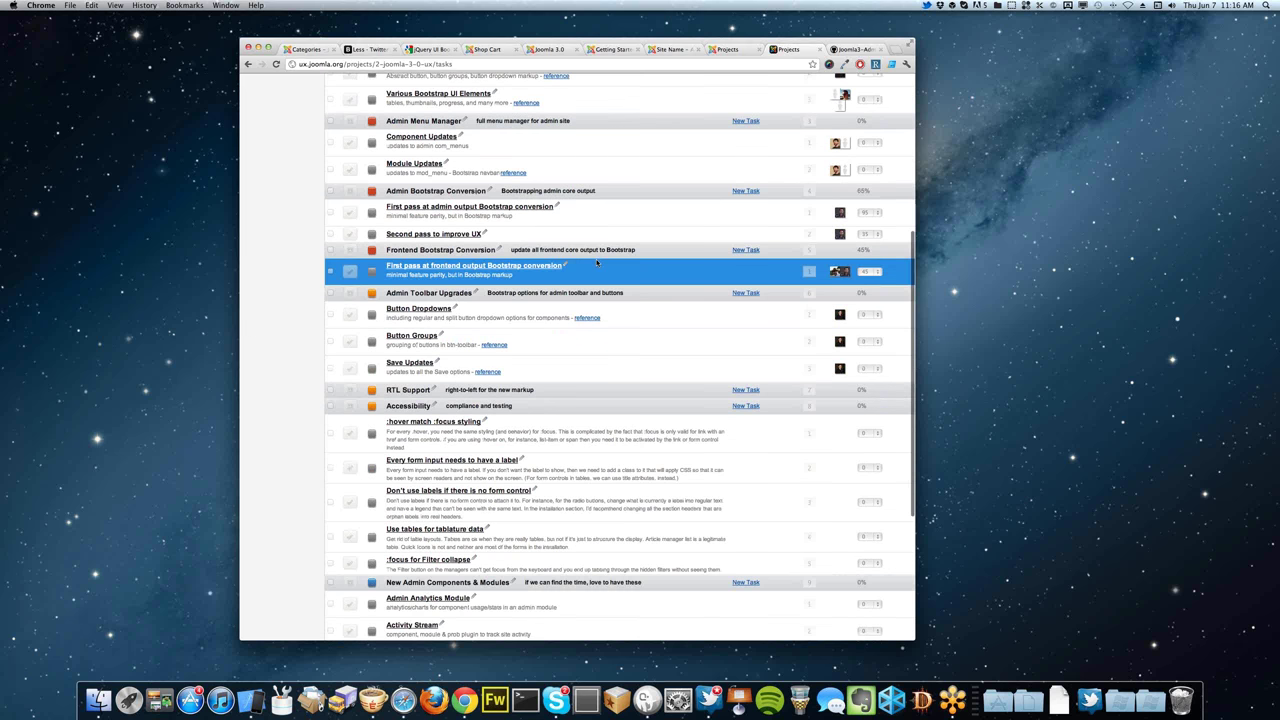
scroll(597, 263, "down", 5)
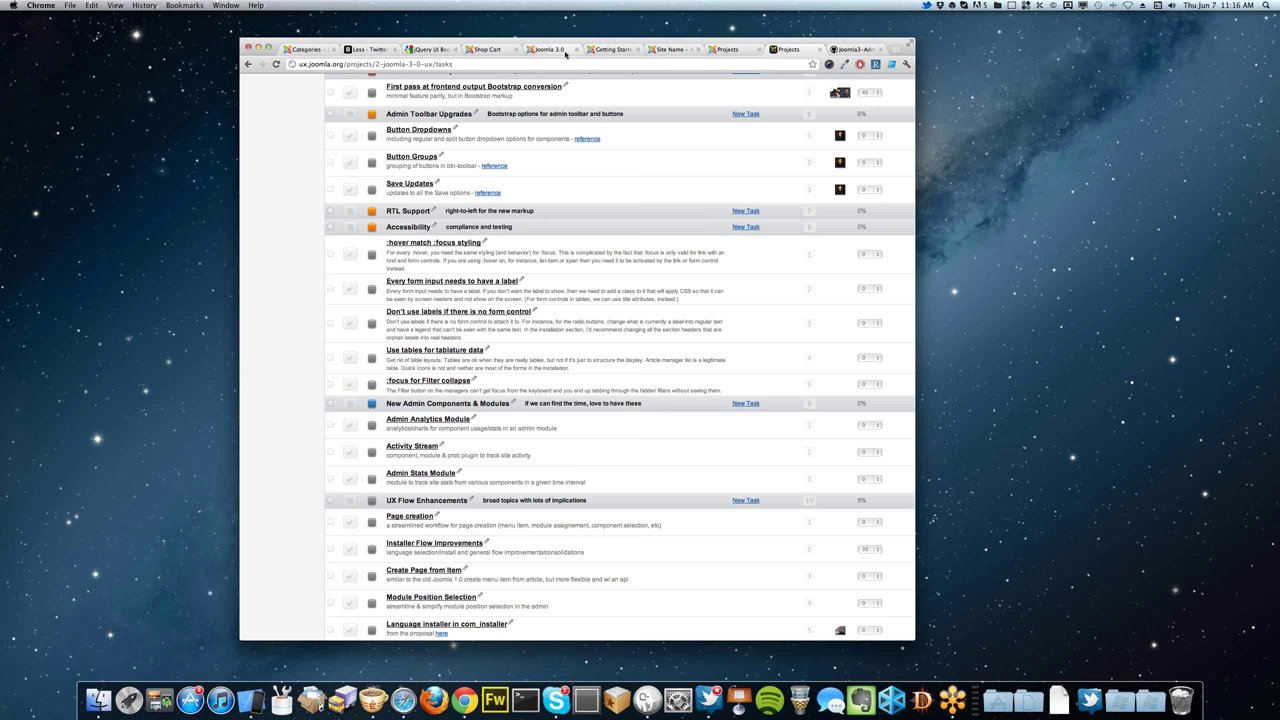
- Reload the Joomla 3.0 admin mockup, then return to the JUX task list scrolled to the top
left_click(565, 54)
key("super+r")
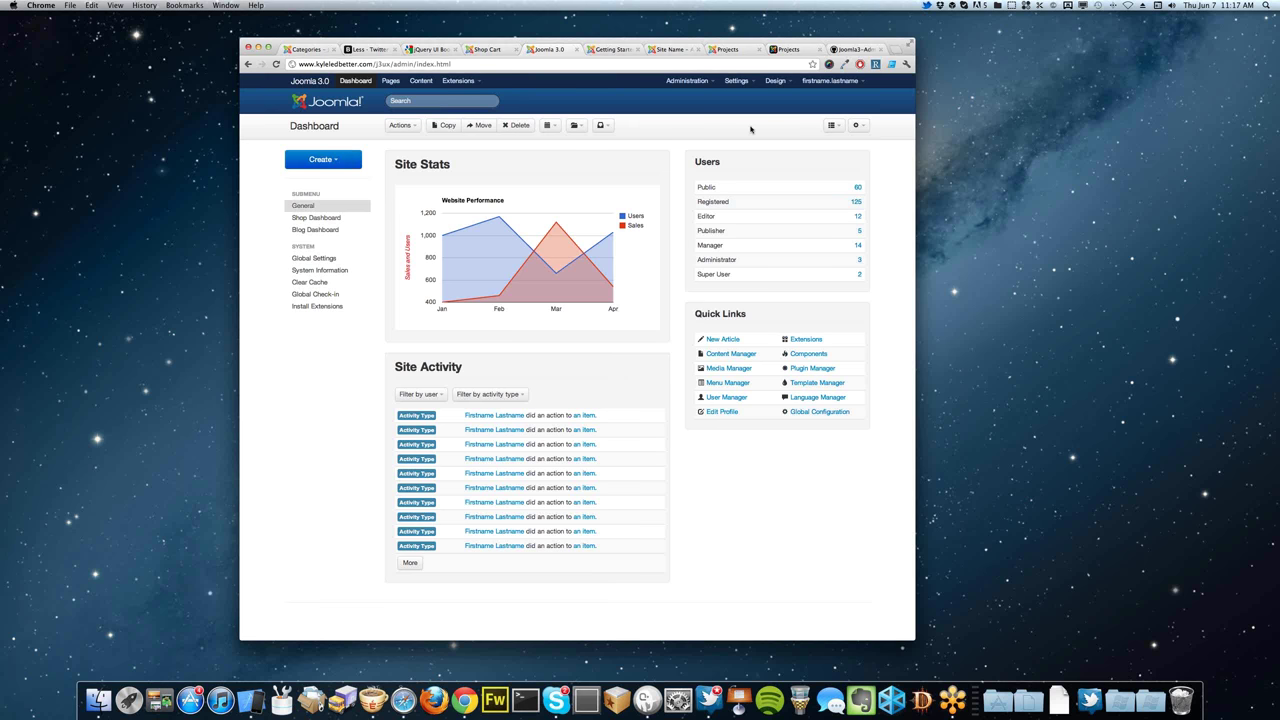
left_click(774, 50)
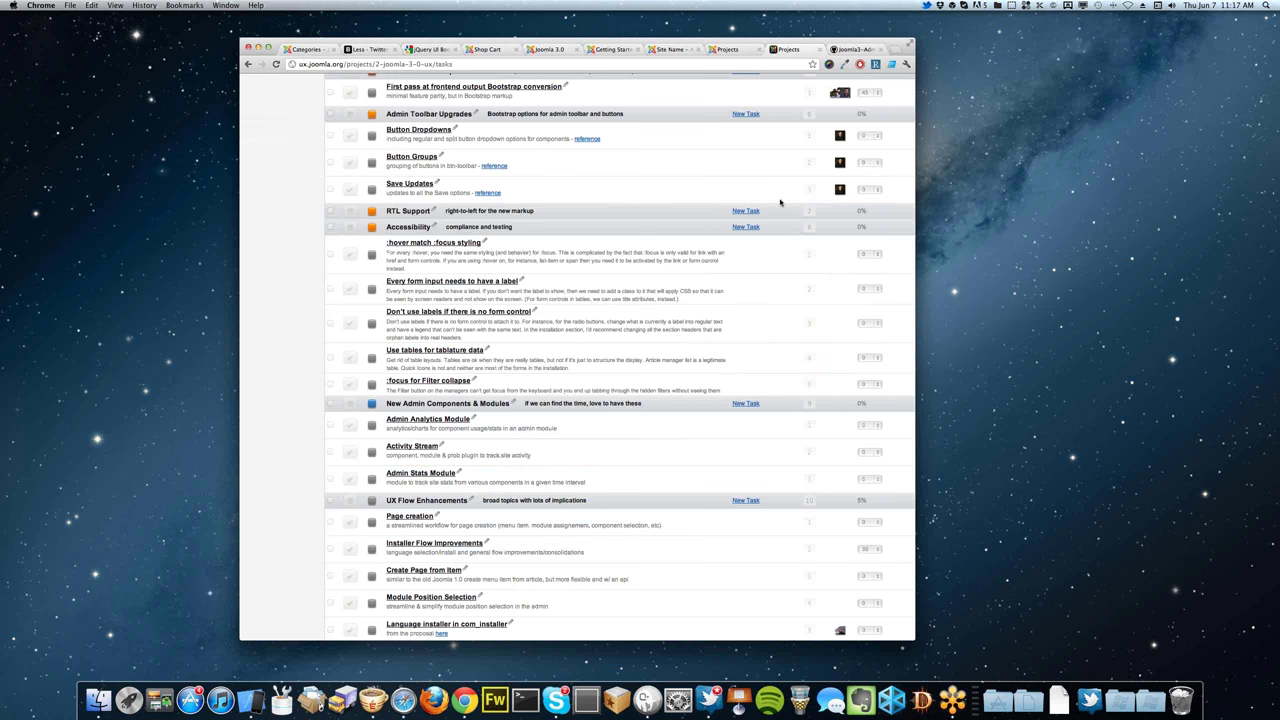
scroll(780, 203, "up", 4)
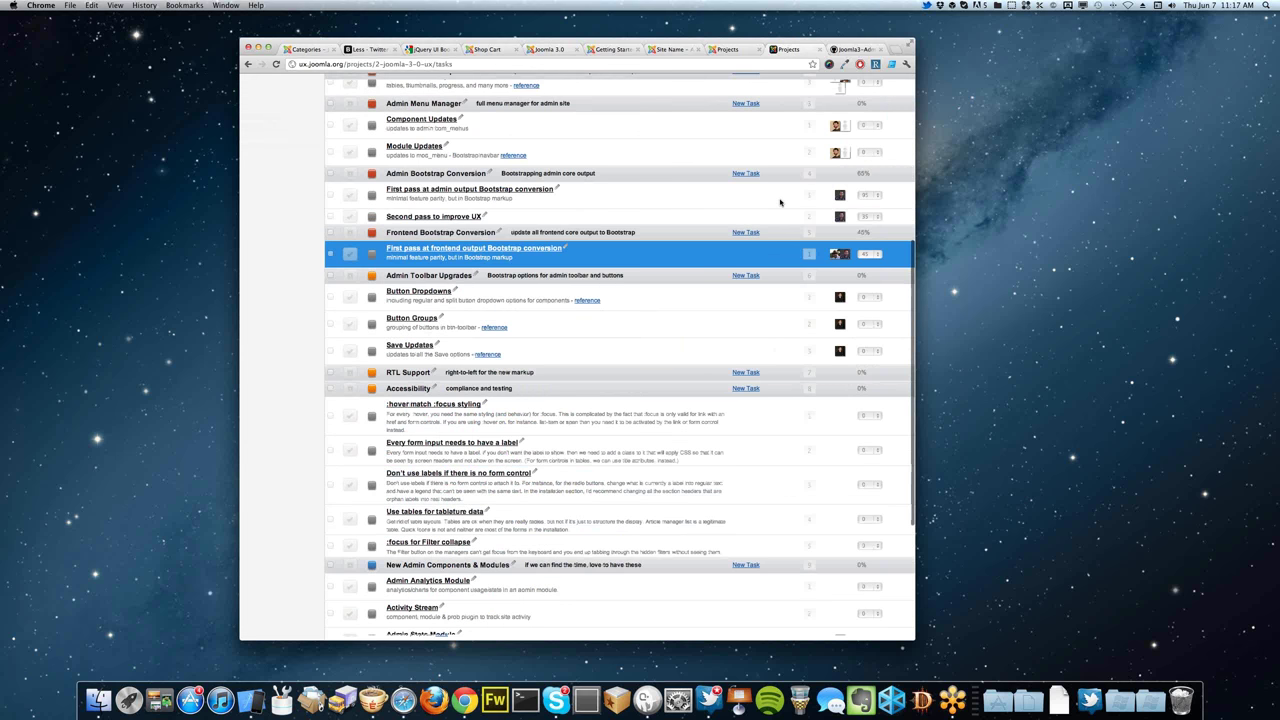
scroll(780, 203, "up", 8)
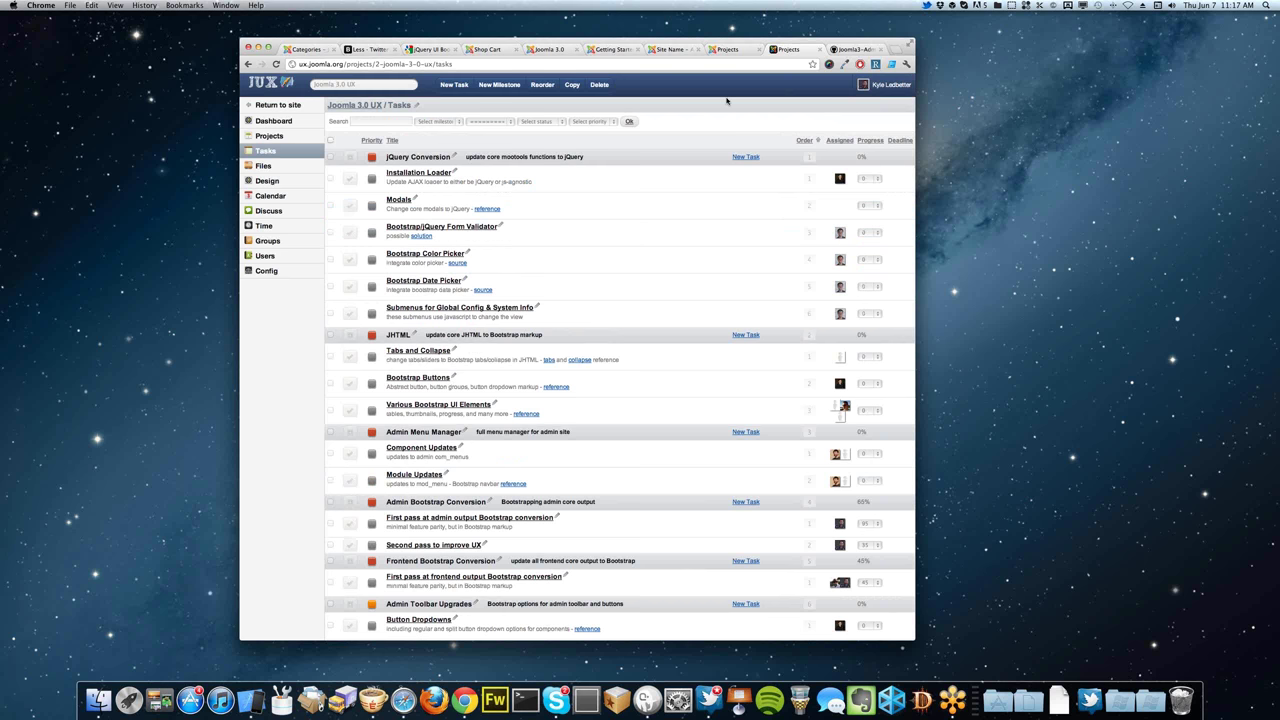
- Look through the local Projectfork Milestones and Tasks pages, then go to the Joomla3-Admin GitHub repository
left_click(728, 49)
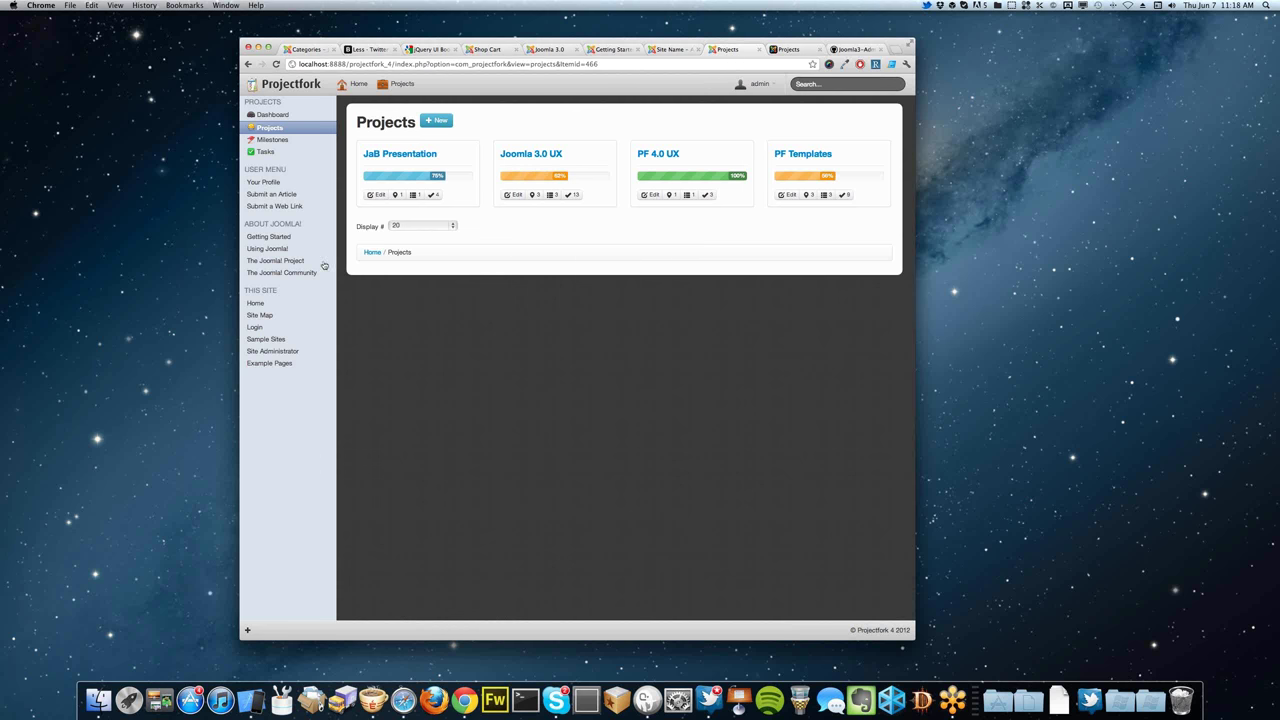
left_click(277, 141)
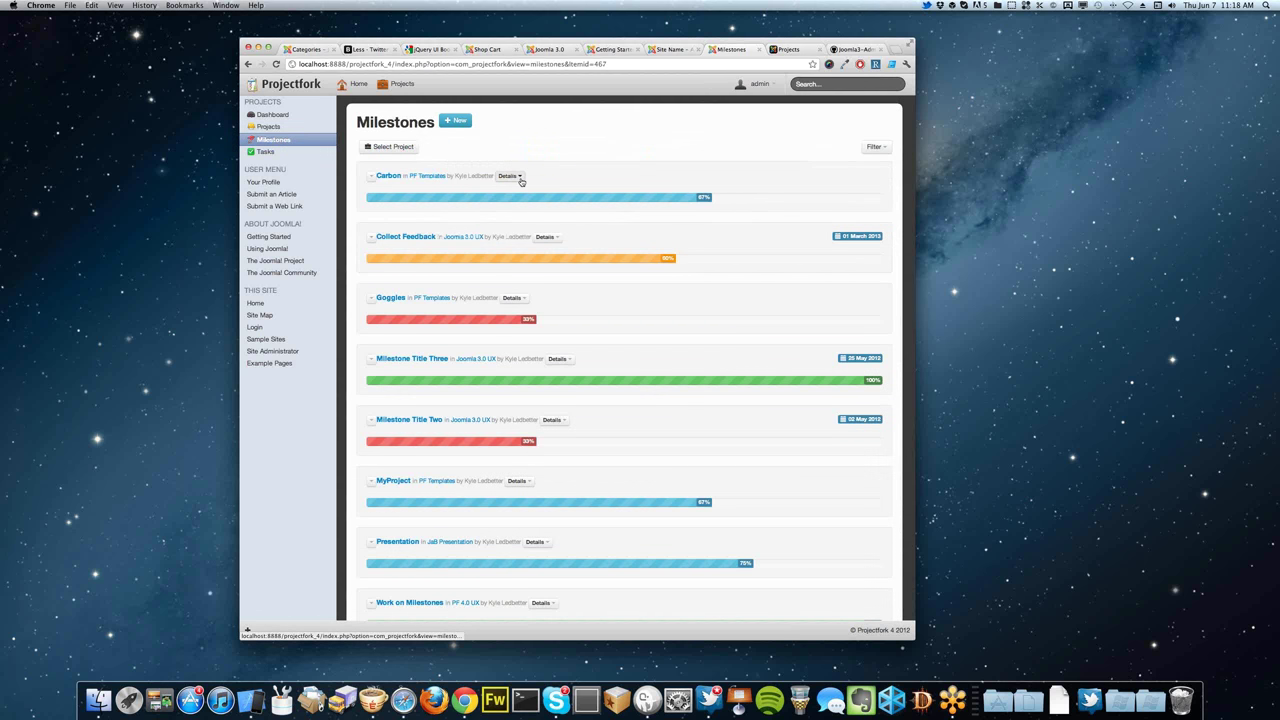
left_click(279, 150)
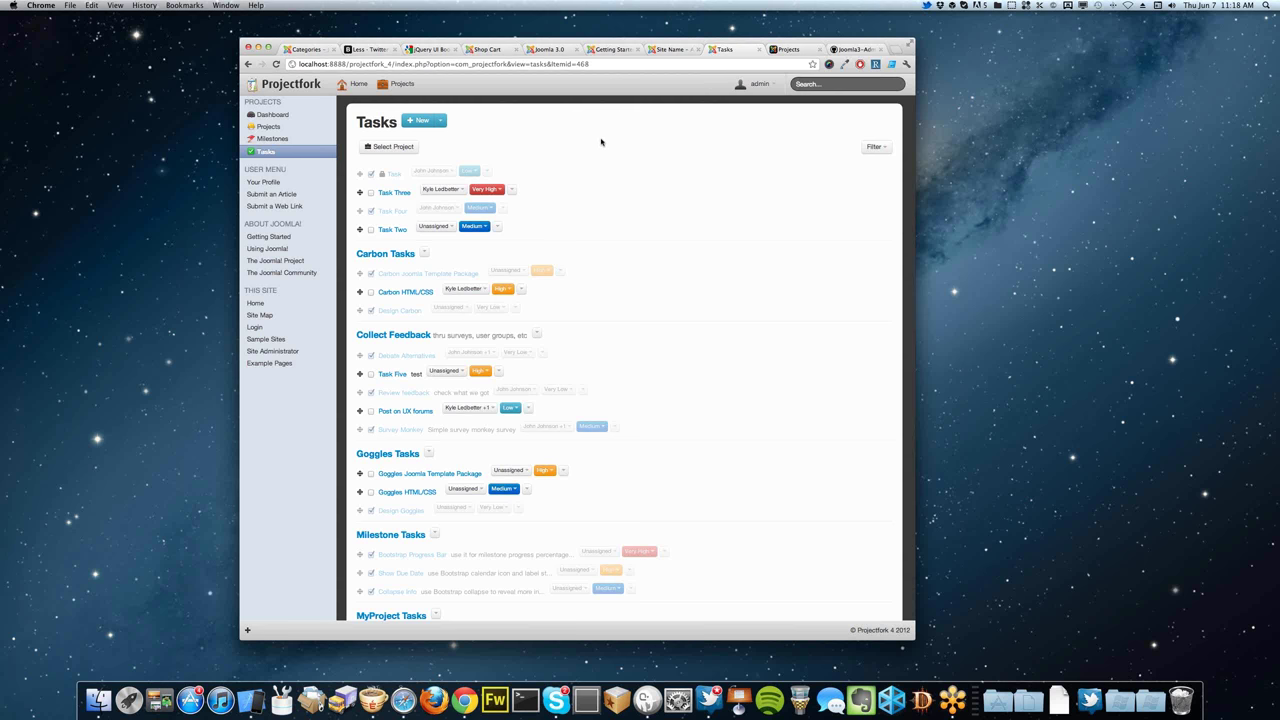
left_click(858, 50)
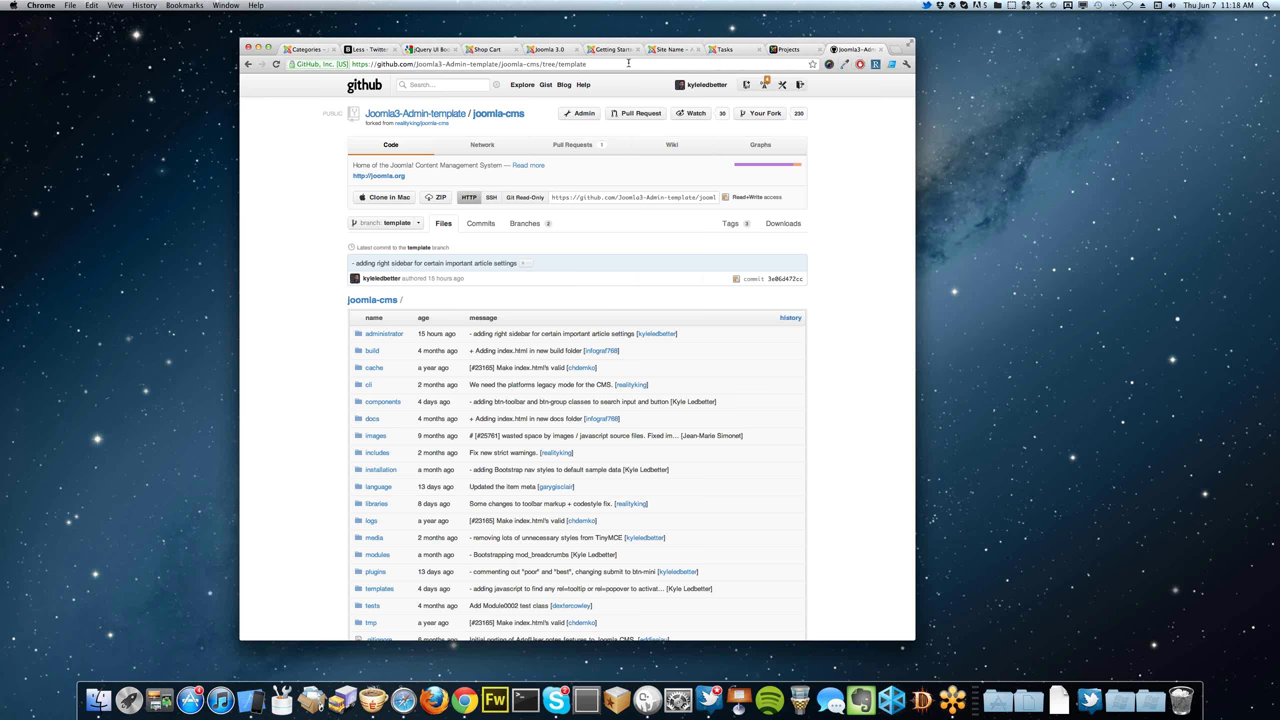
- Check the JUX Tasks list, return to GitHub, then bring up the Joomla 3.0 Dashboard mockup
left_click(788, 50)
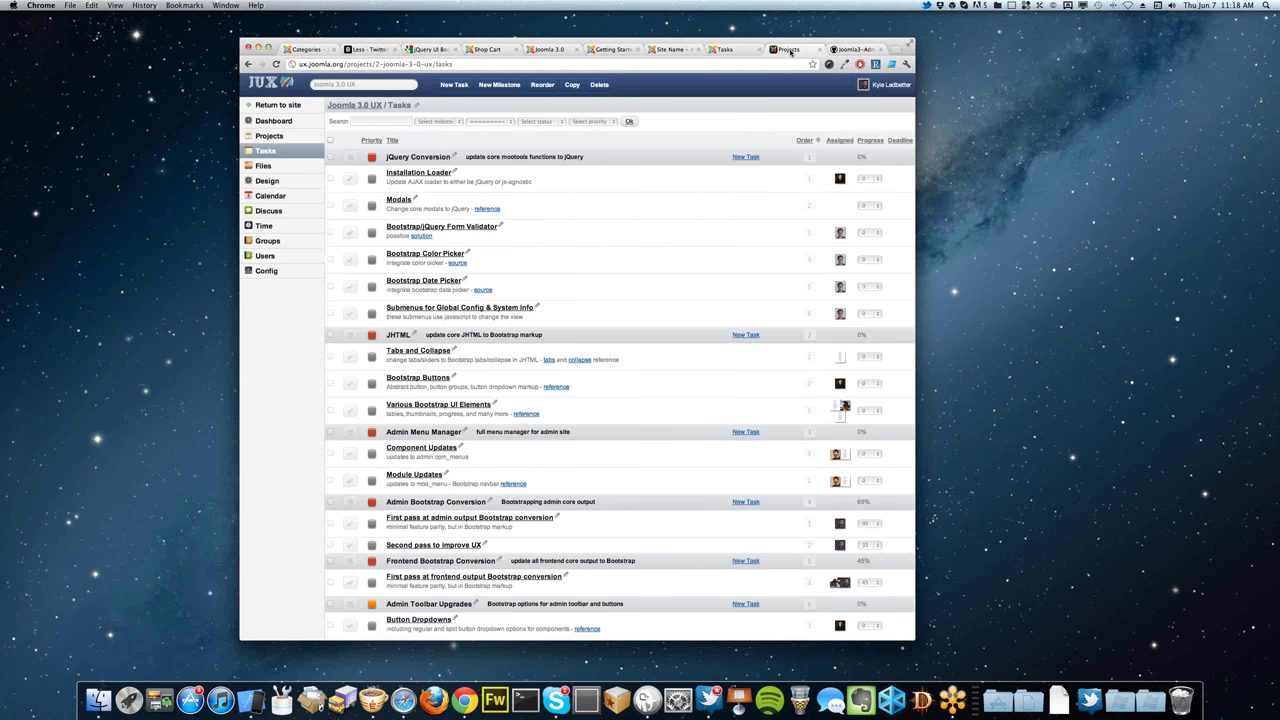
left_click(853, 50)
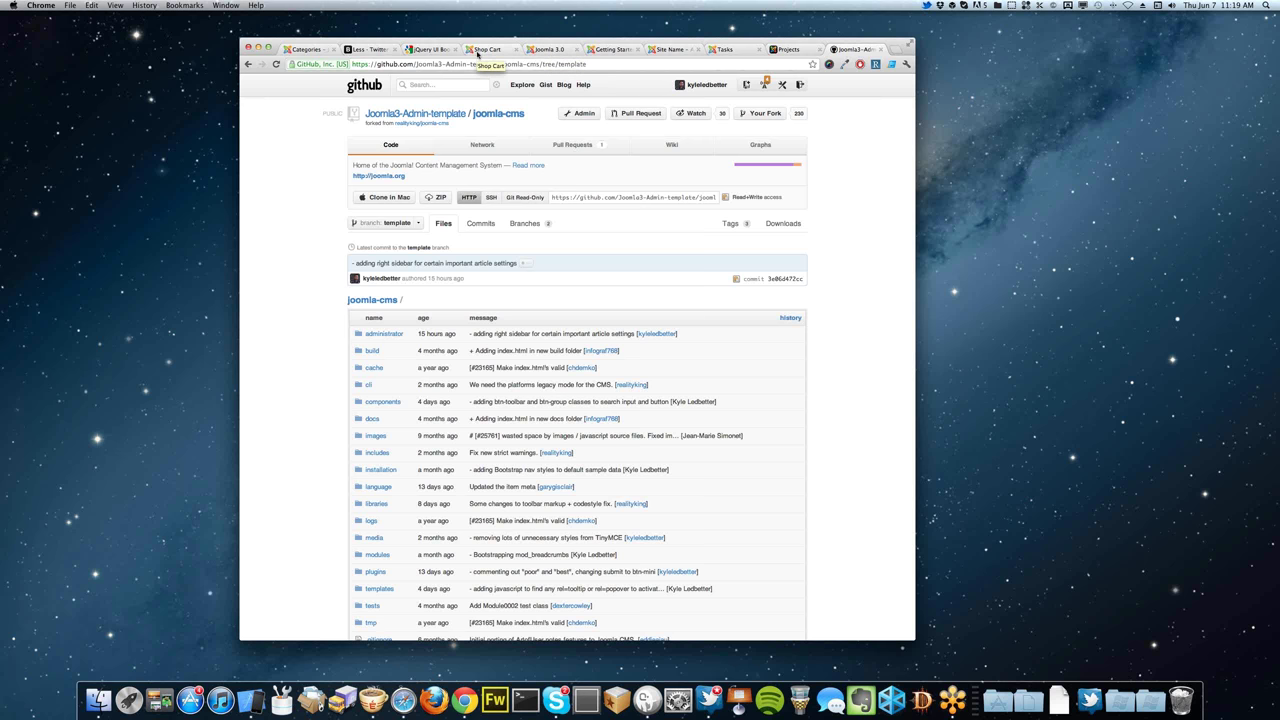
left_click(550, 50)
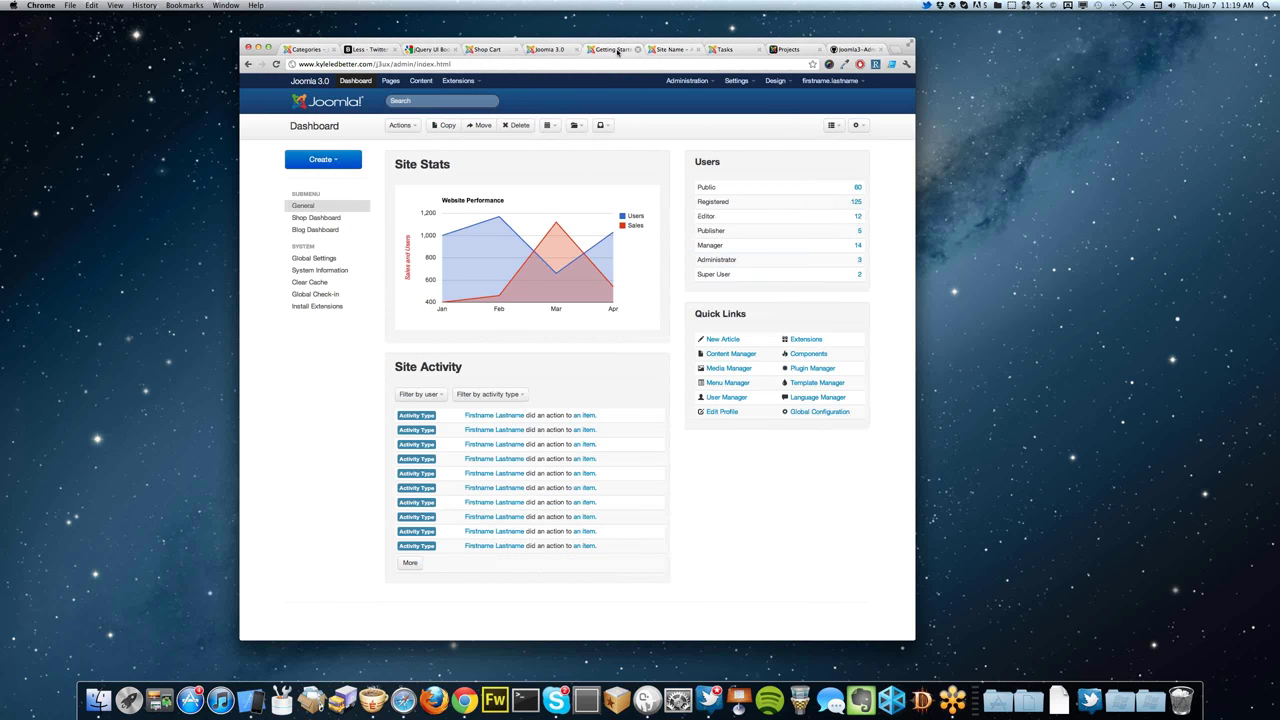
- Switch to the Article Manager tab and narrow Chrome so Joomla reflows into its mobile layout
left_click(615, 50)
left_click(667, 50)
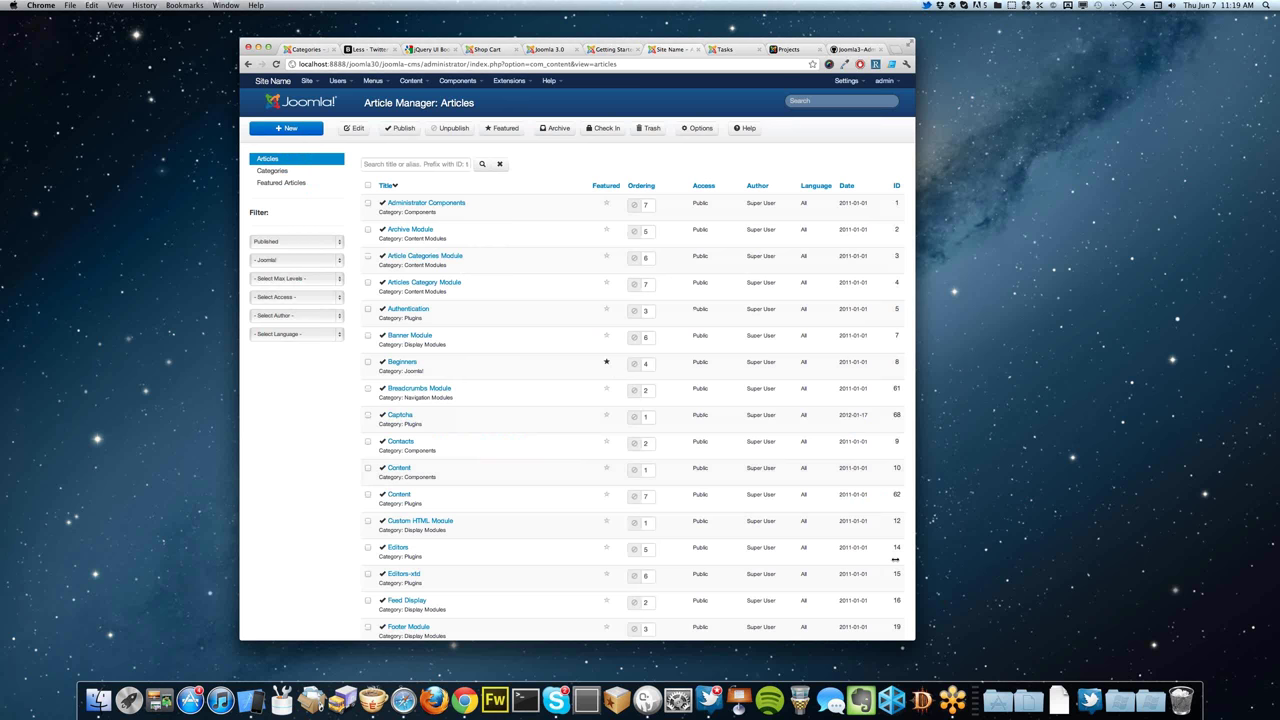
left_click_drag(895, 560, 424, 554)
- Log into the Joomla administrator on the iPhone simulator with the admin username and password
scroll(400, 263, "down", 8)
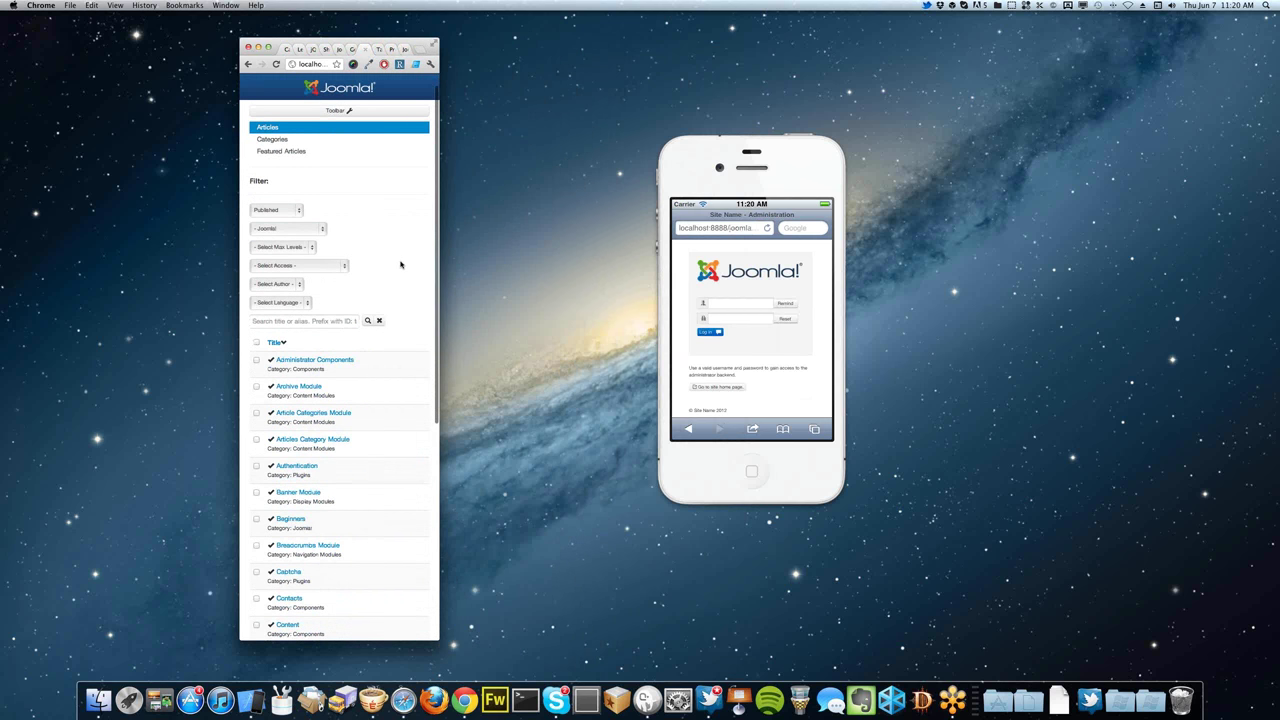
scroll(400, 288, "up", 8)
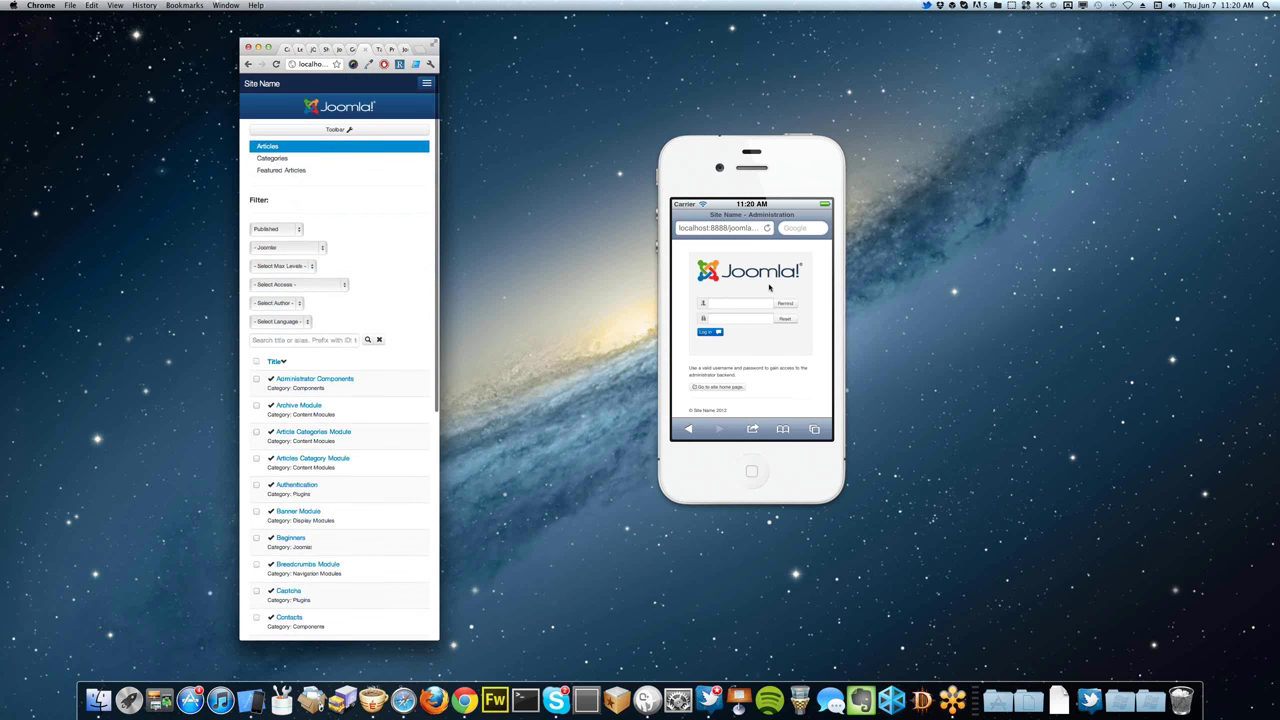
left_click(716, 306)
left_click(682, 401)
key("Tab")
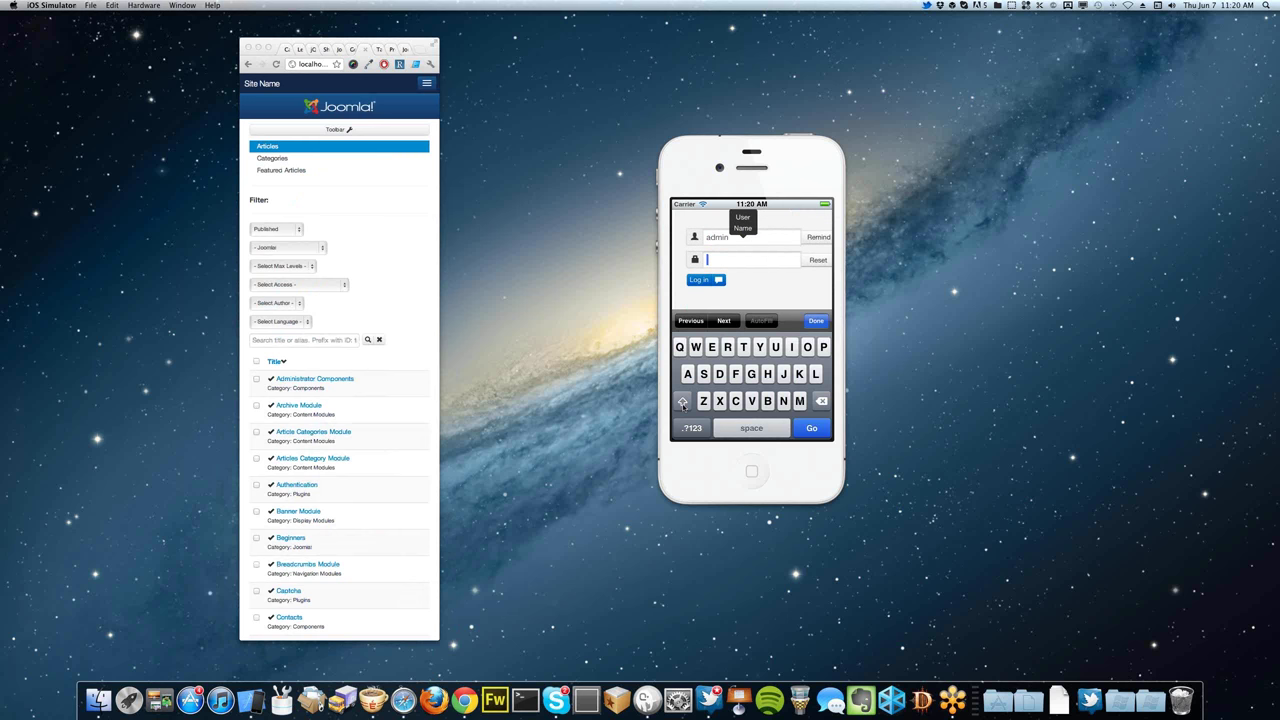
left_click(812, 428)
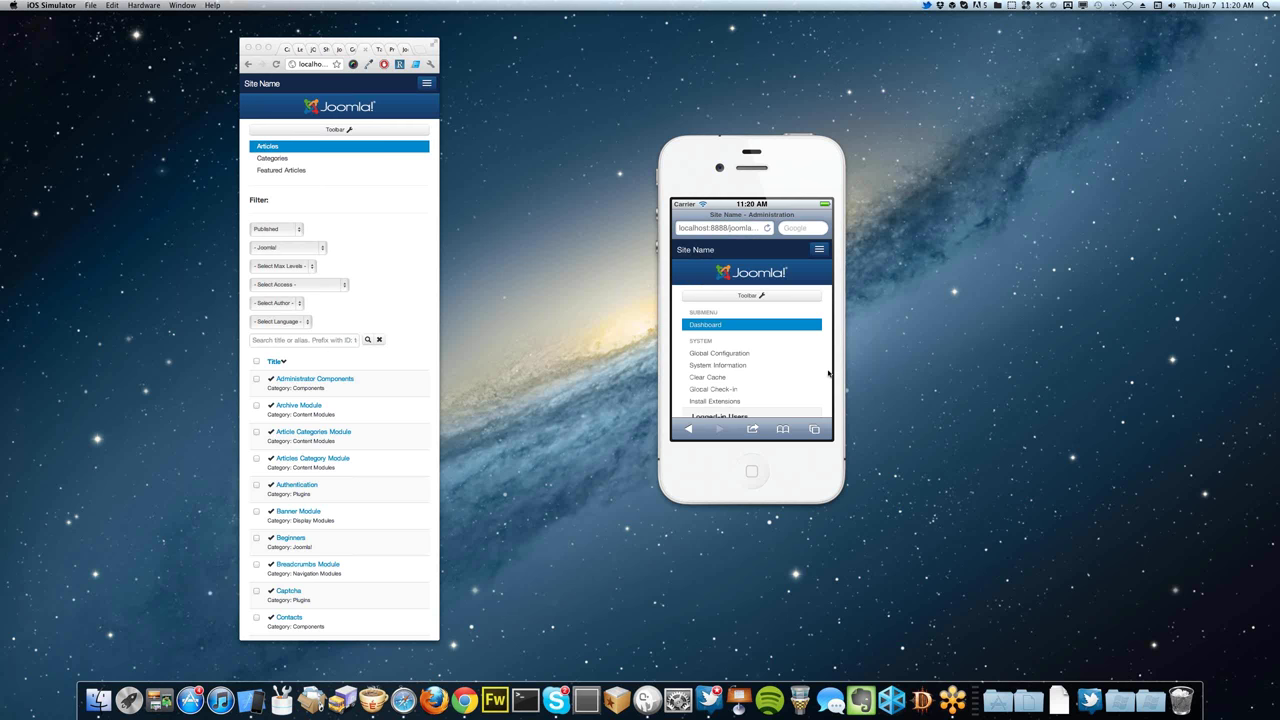
- Explore the phone's mobile dashboard menu, then widen Chrome's Article Manager back to desktop layout
left_click_drag(812, 357, 814, 300)
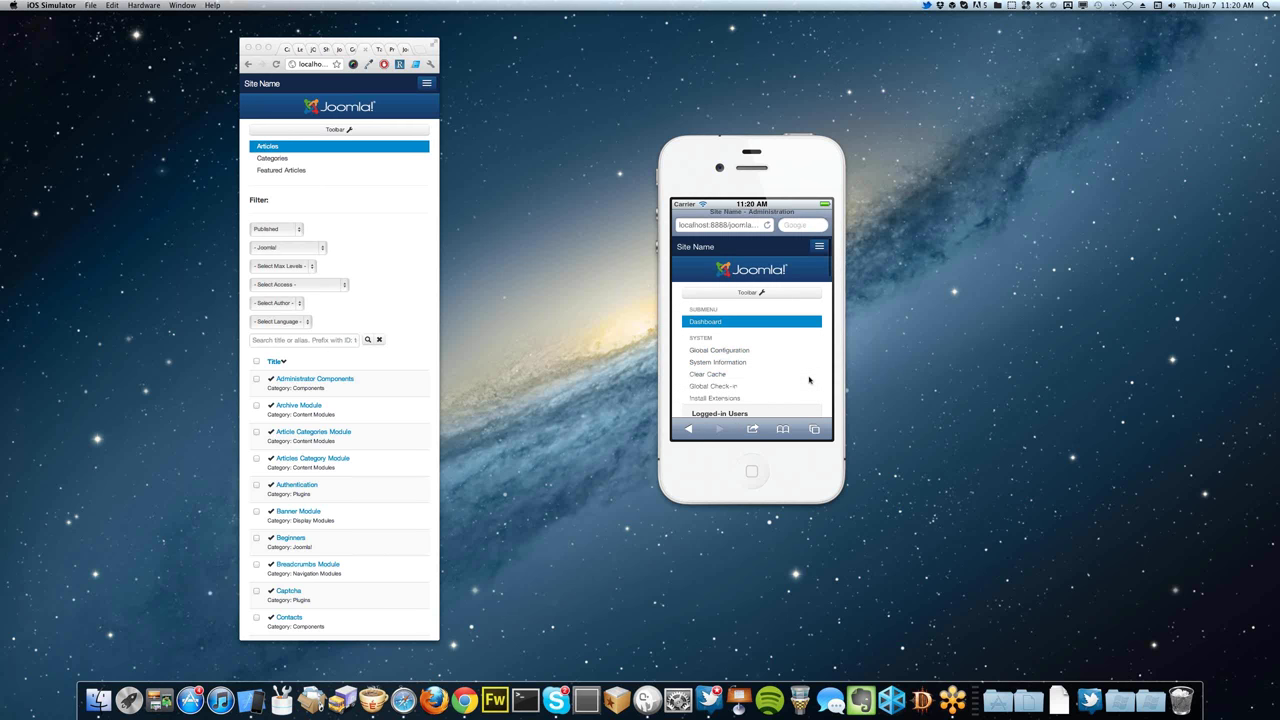
left_click(818, 252)
left_click(819, 252)
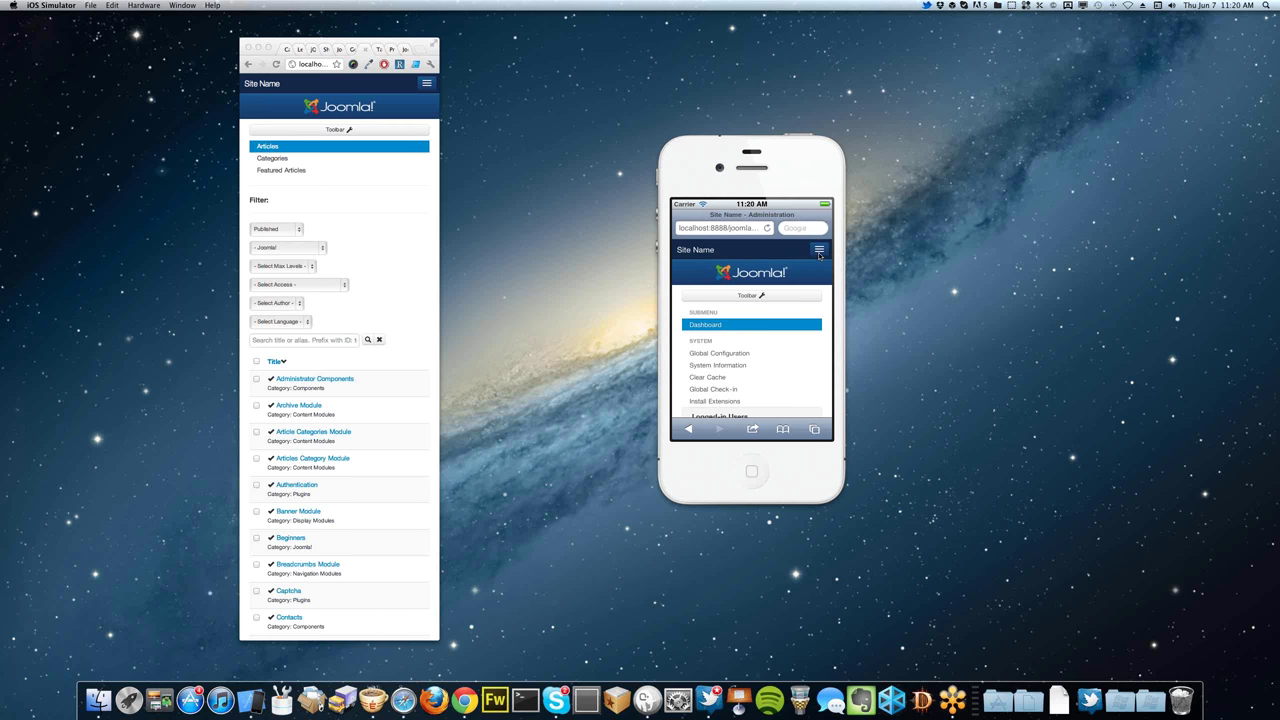
left_click(755, 295)
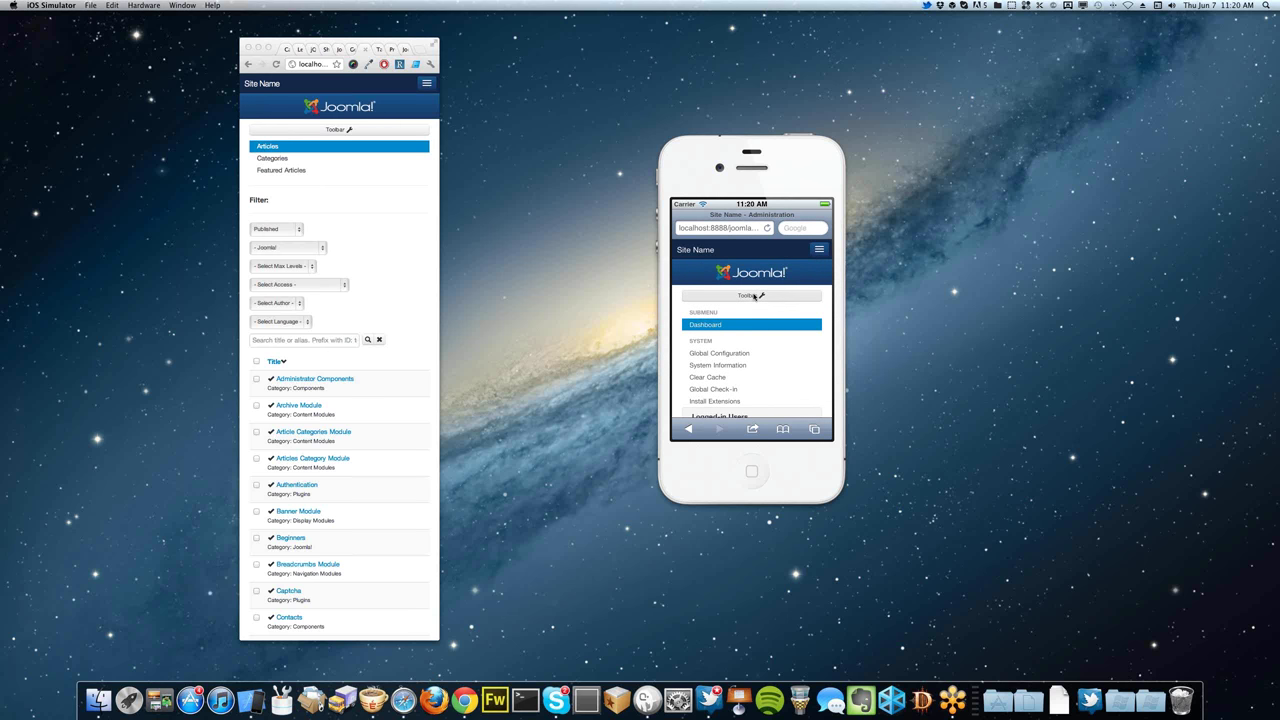
scroll(763, 331, "down", 10)
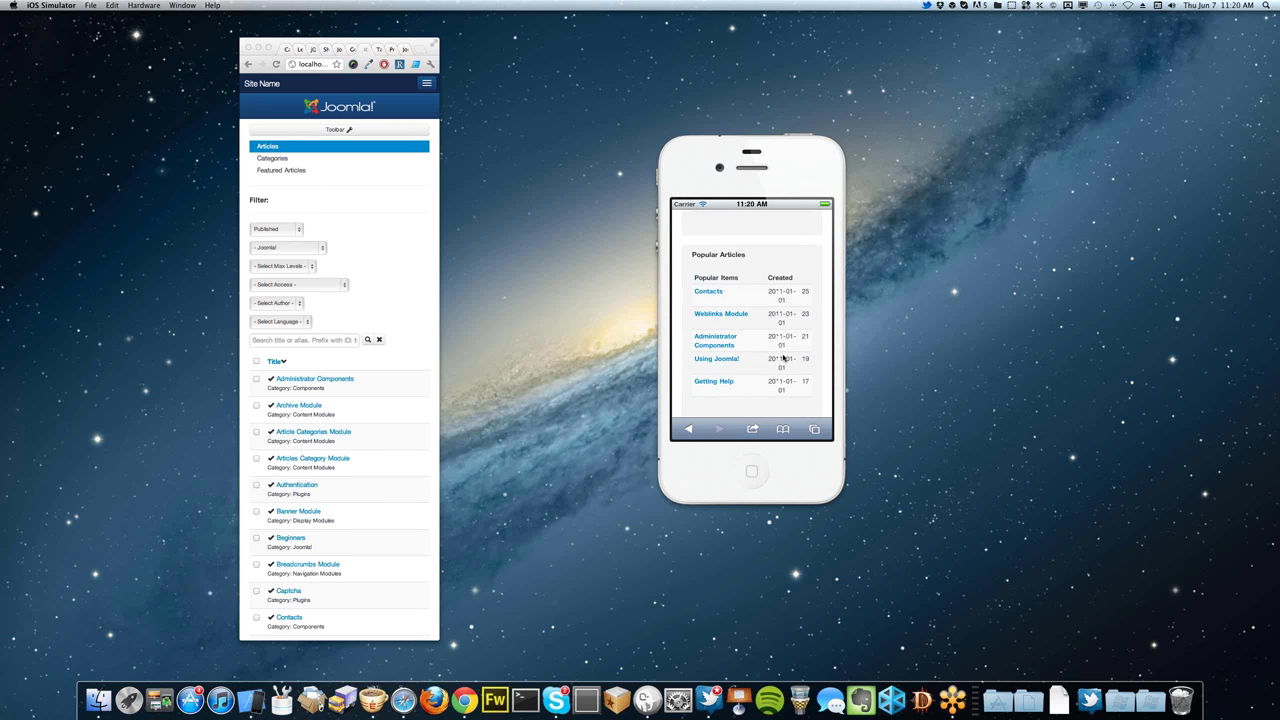
left_click(439, 322)
left_click_drag(445, 323, 875, 326)
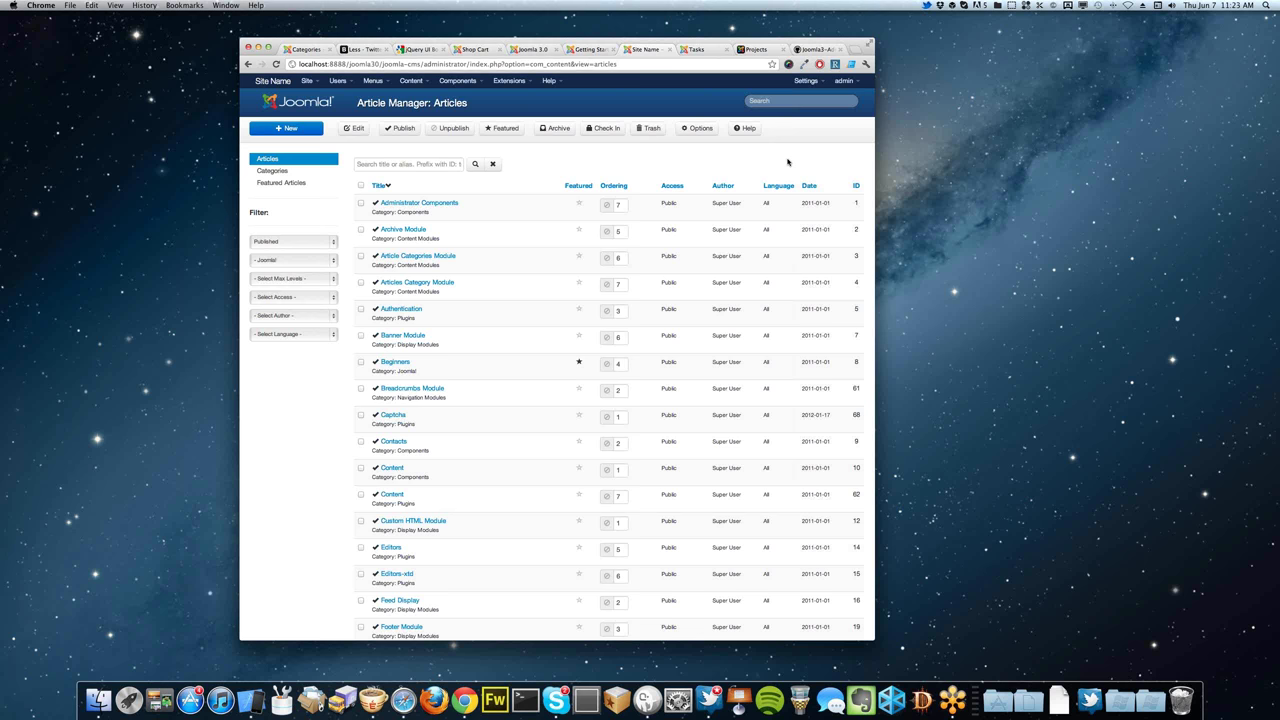
- Scroll the Article Manager articles list down to its three-page pagination links
scroll(787, 162, "down", 5)
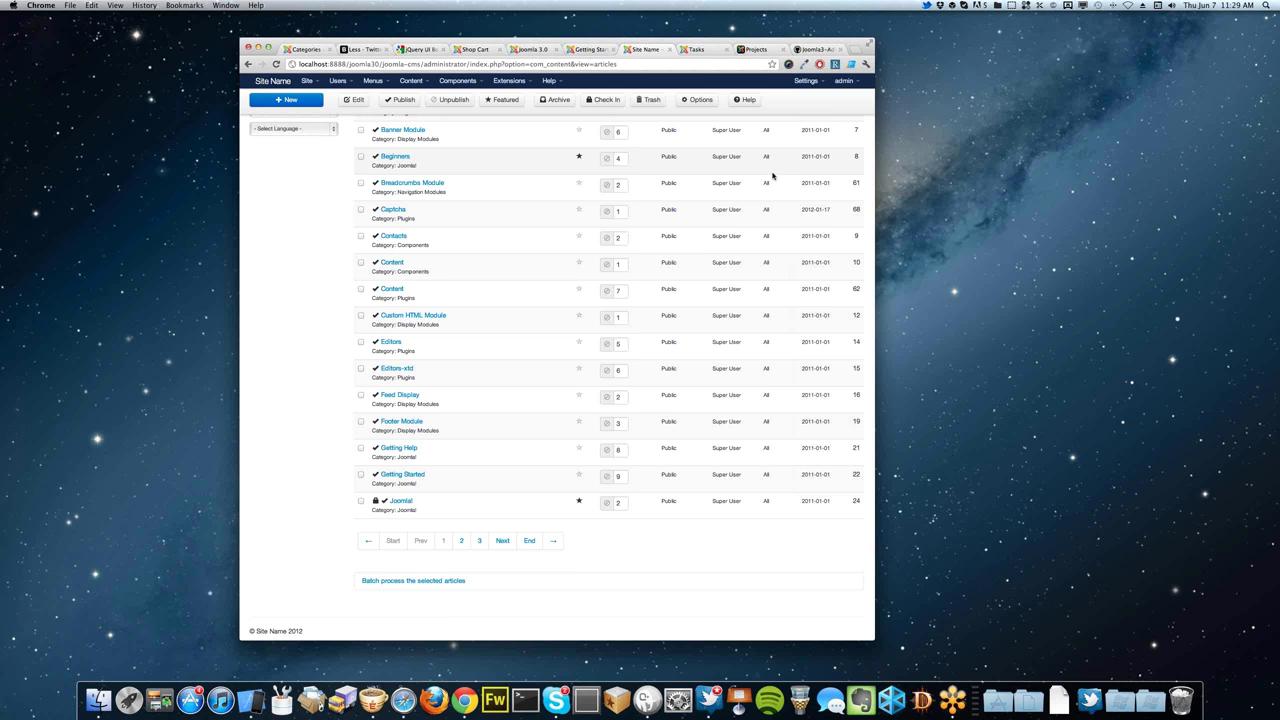
scroll(772, 176, "up", 5)
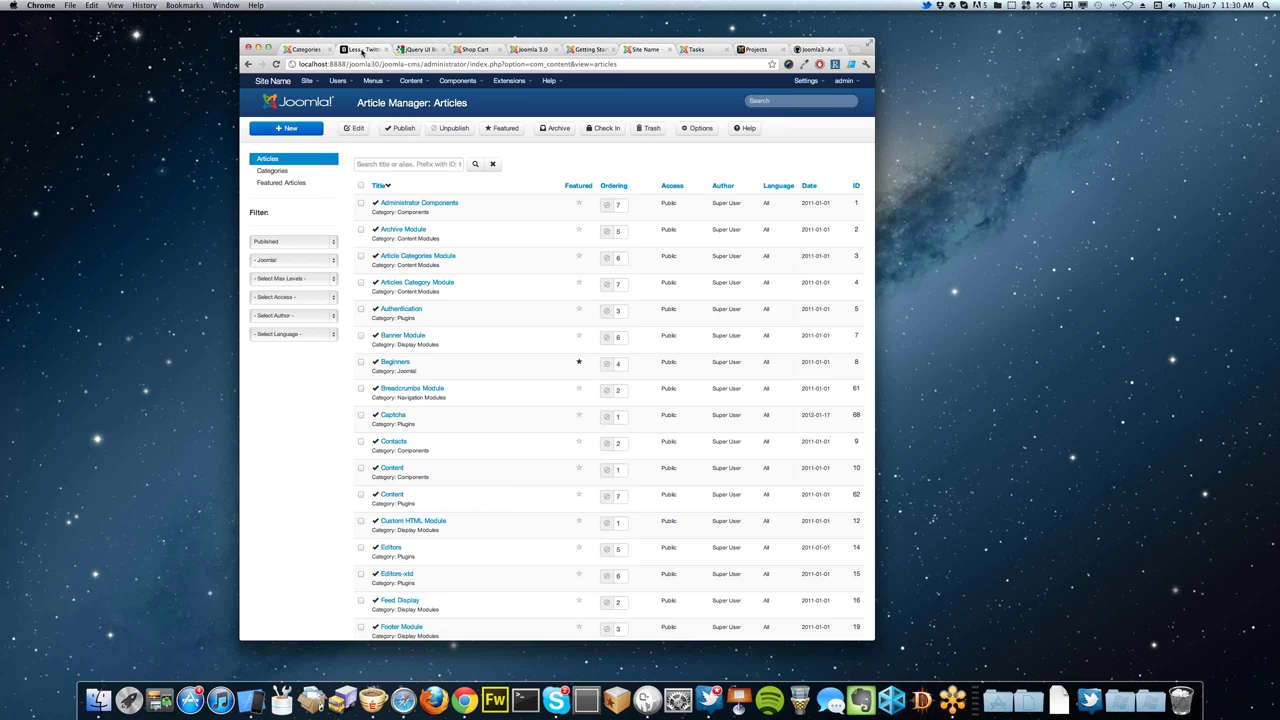
- Open Bootstrap's Components page at Thumbnails, highlighting then deselecting the default thumbnail markup example
left_click(362, 50)
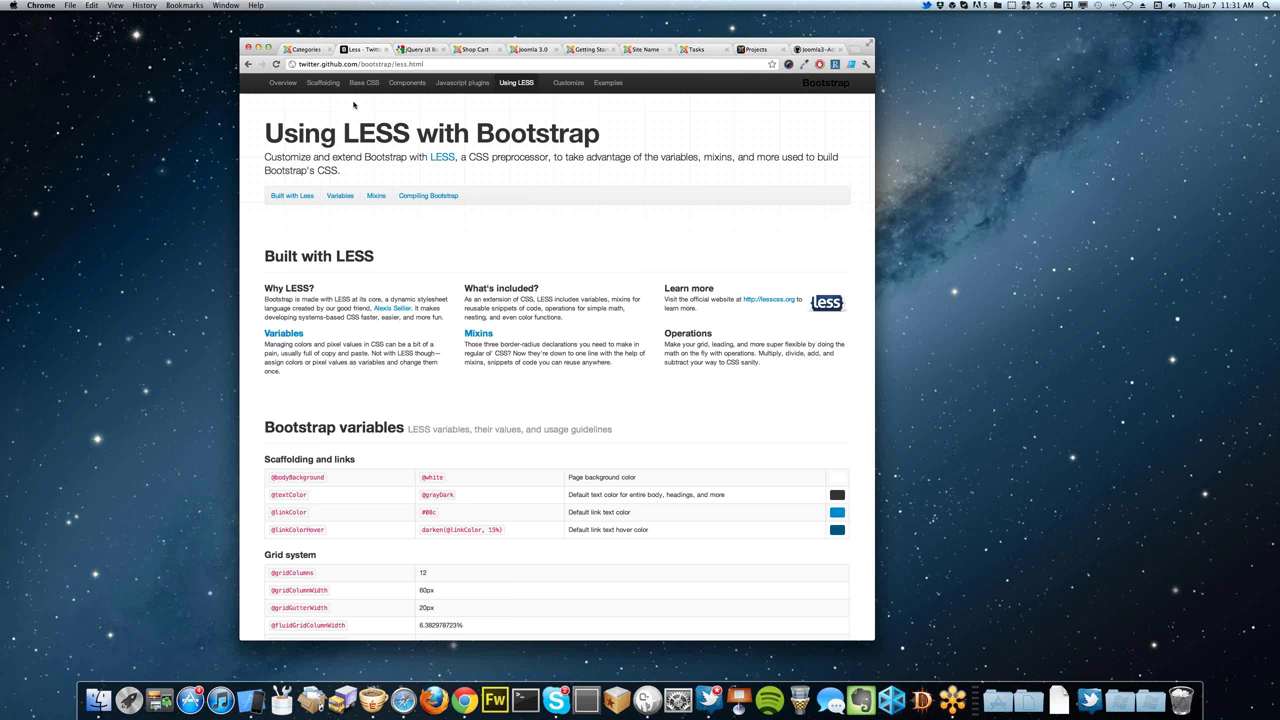
left_click(407, 83)
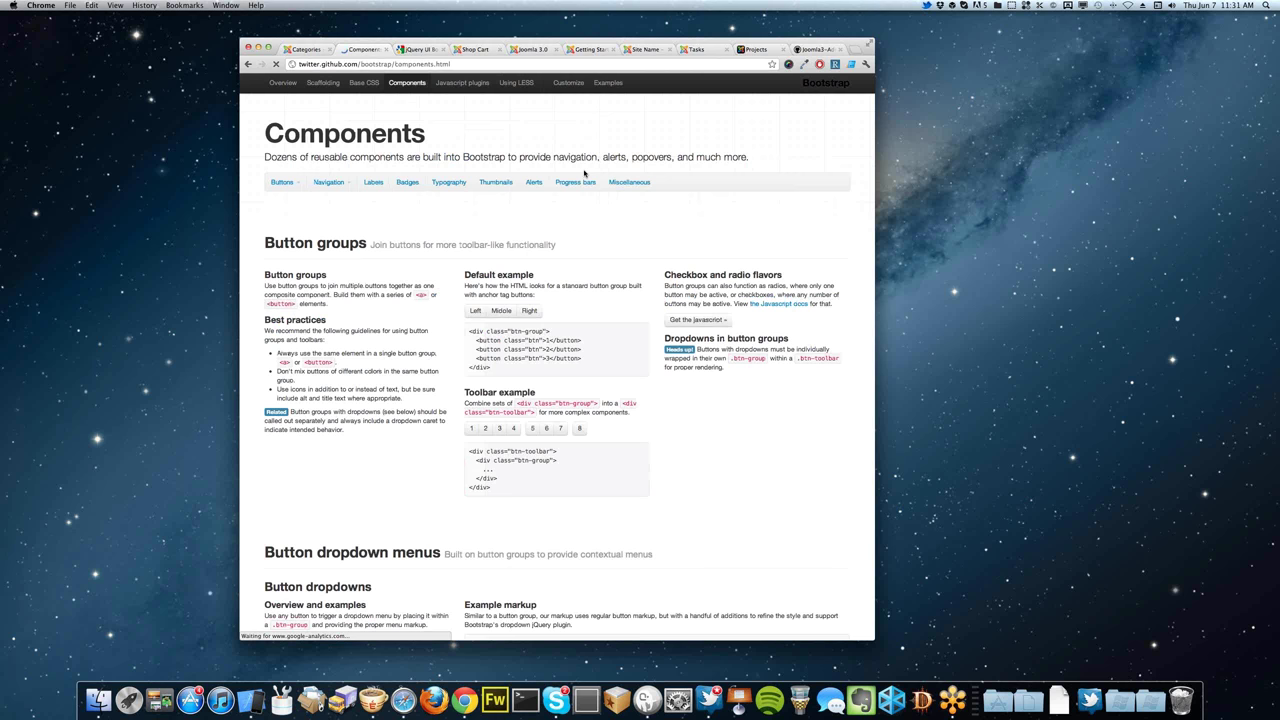
left_click(500, 183)
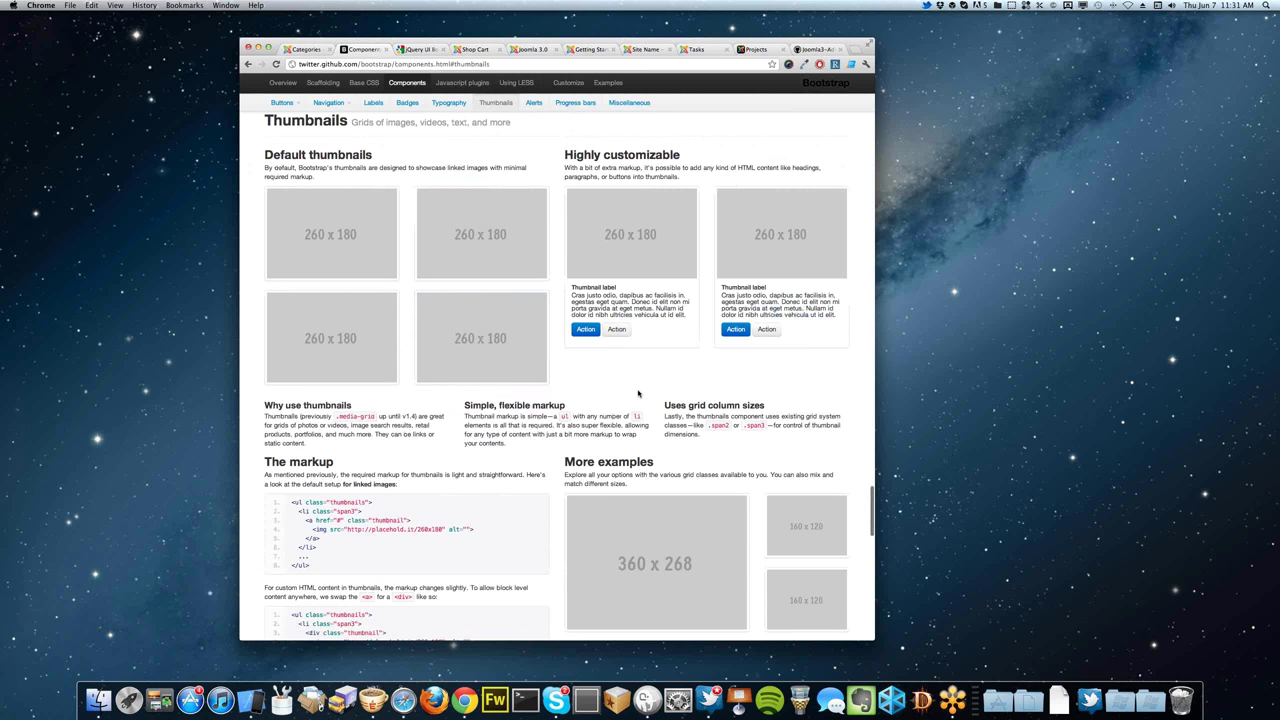
scroll(637, 392, "down", 1)
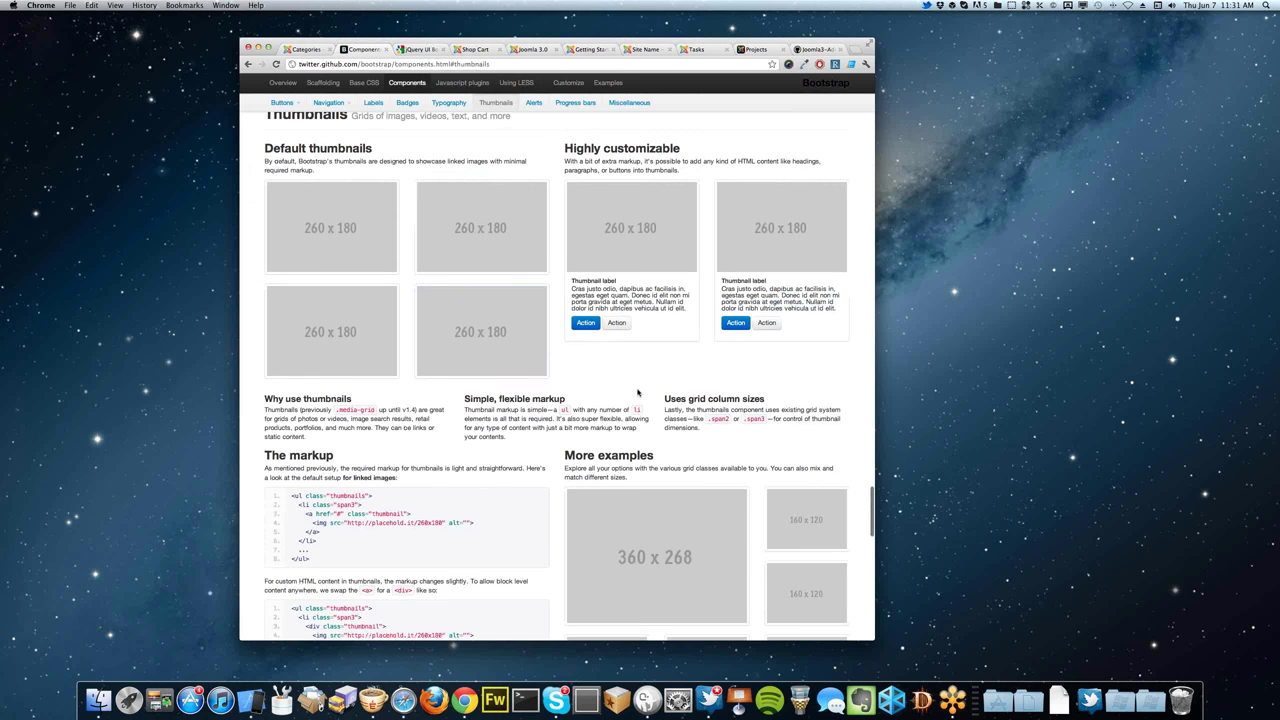
scroll(637, 392, "down", 4)
left_click_drag(312, 464, 284, 400)
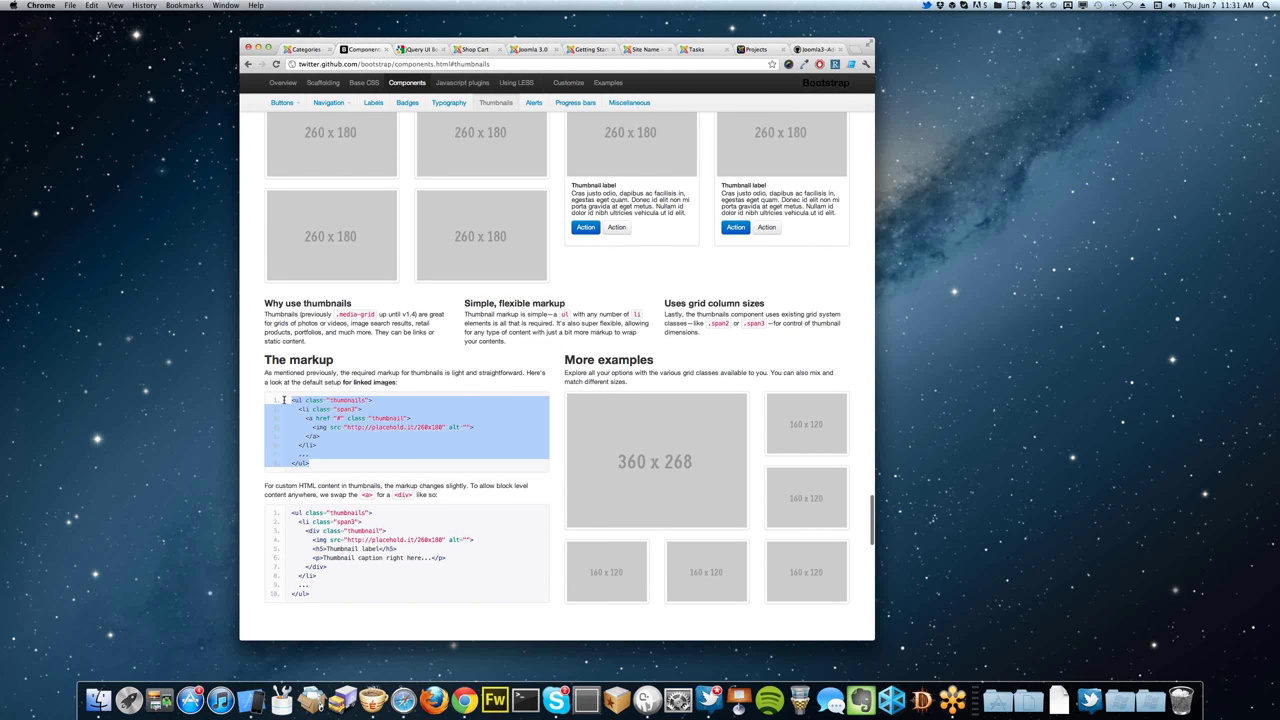
left_click(425, 460)
scroll(425, 459, "up", 1)
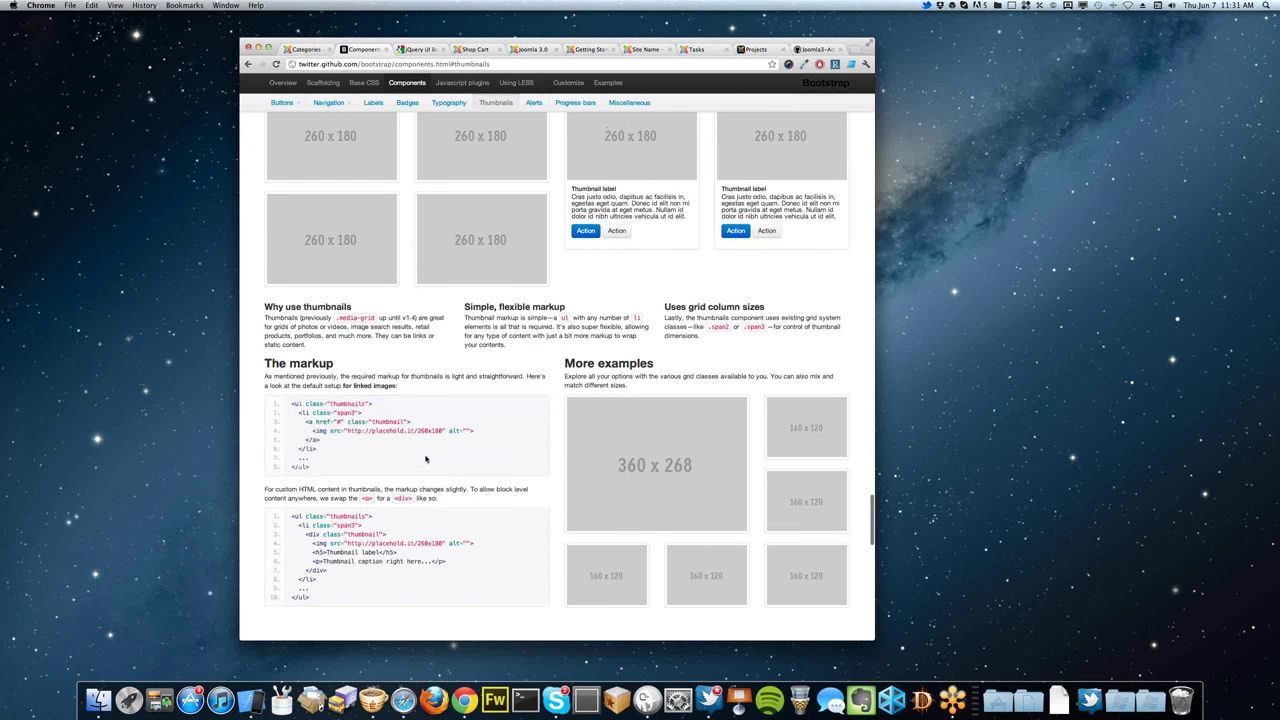
scroll(425, 459, "up", 2)
scroll(425, 459, "up", 1)
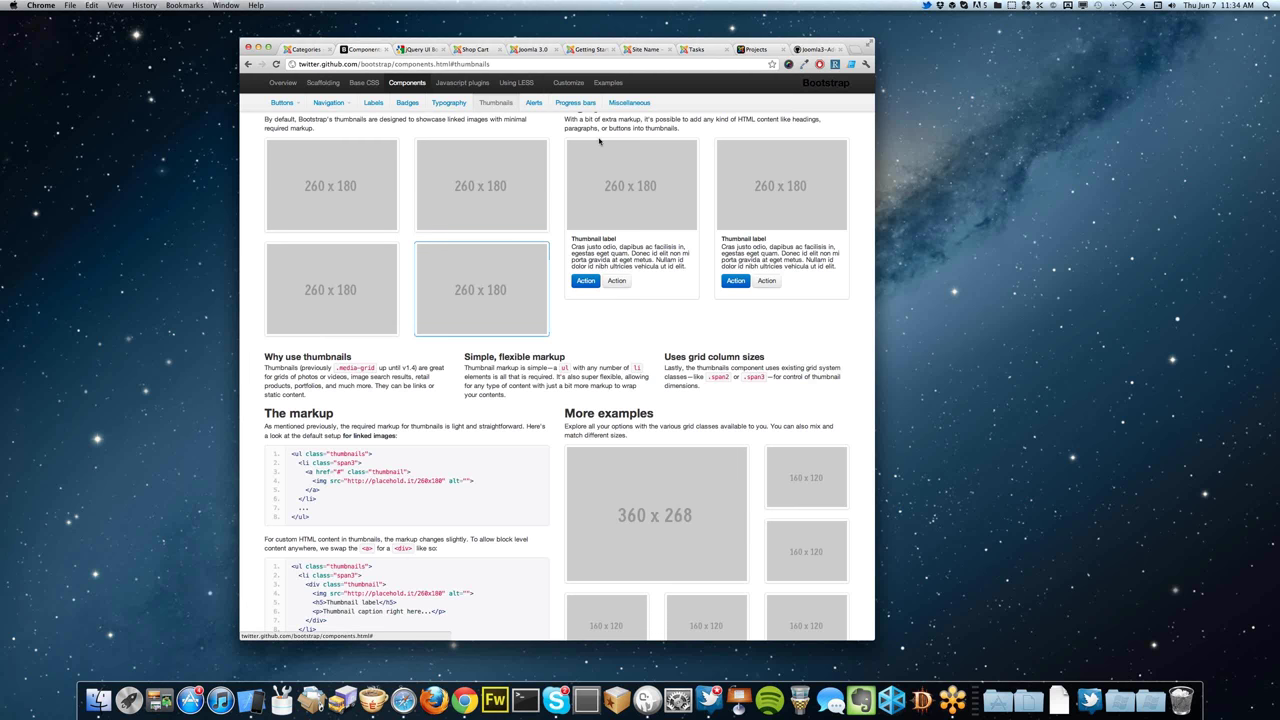
- Switch to the Projectfork Tasks tab listing tasks grouped by project
left_click(695, 50)
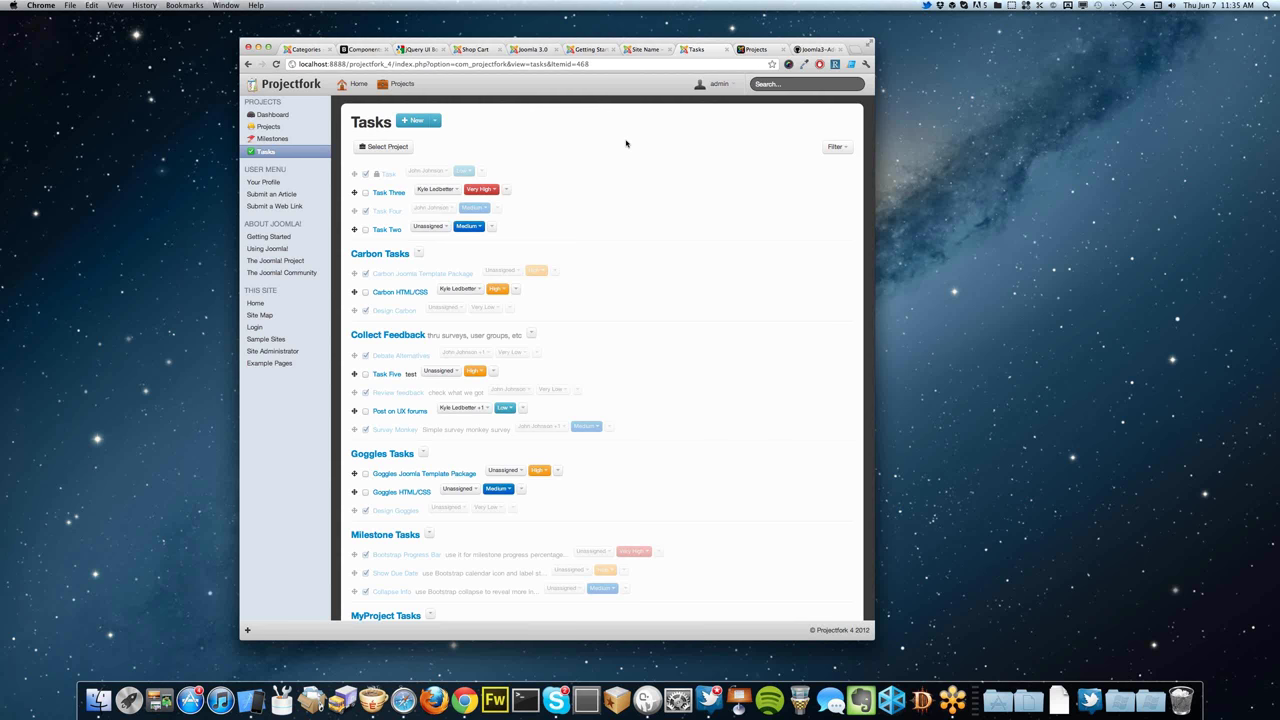
- Go to the Joomla administrator tab and choose Site > Control Panel
left_click(645, 49)
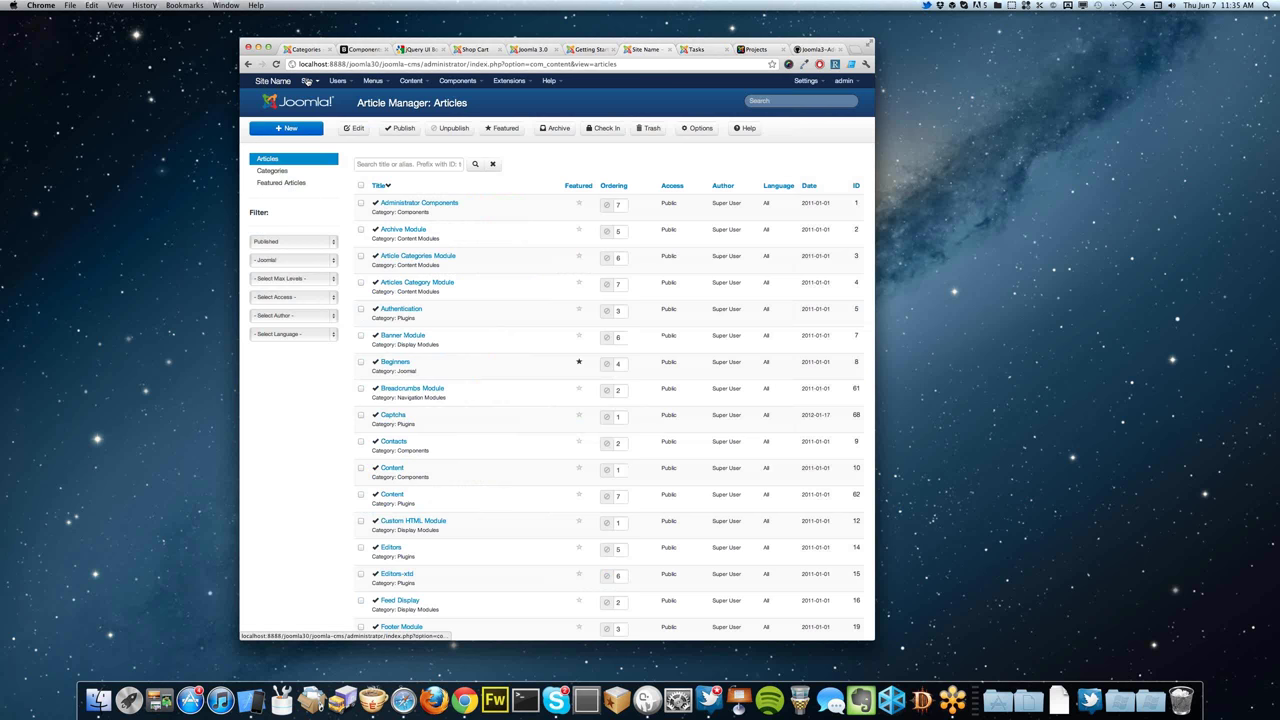
left_click(307, 80)
left_click(311, 97)
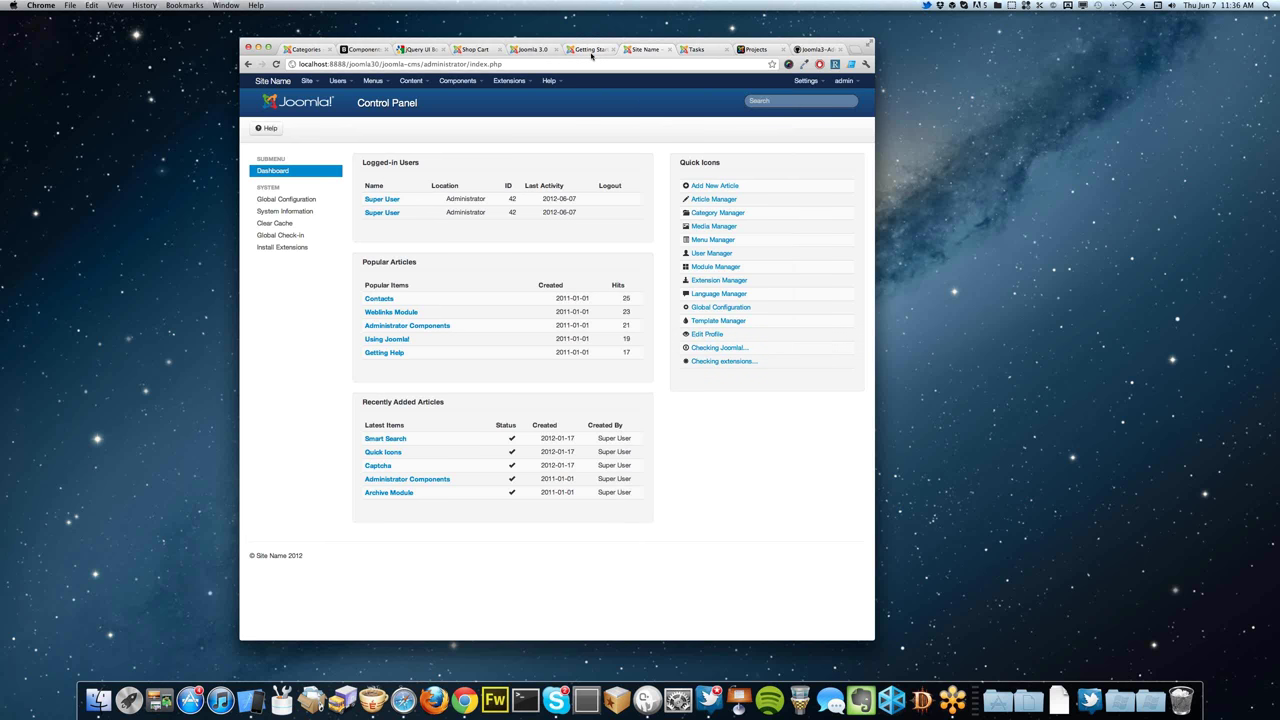
- Flip through the Getting Started and dashboard tabs, ending on the $38.89 Shopping Cart example
left_click(590, 49)
left_click(474, 49)
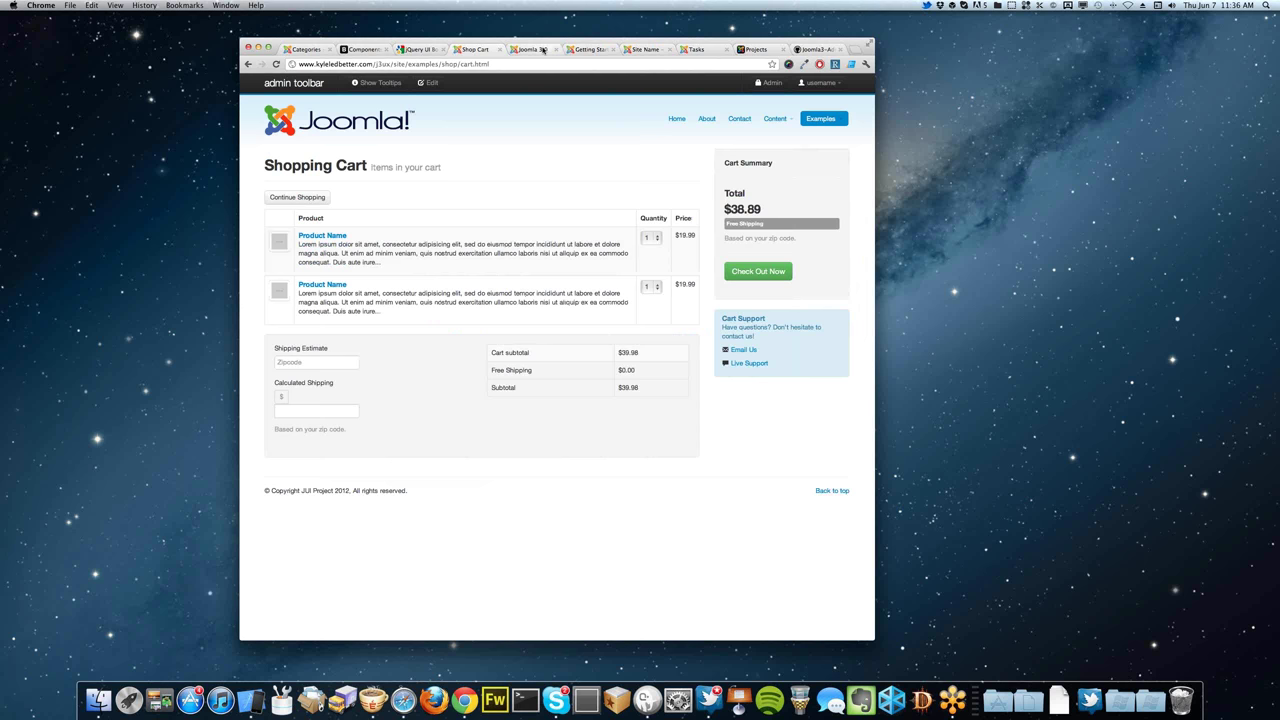
key("ctrl+Tab")
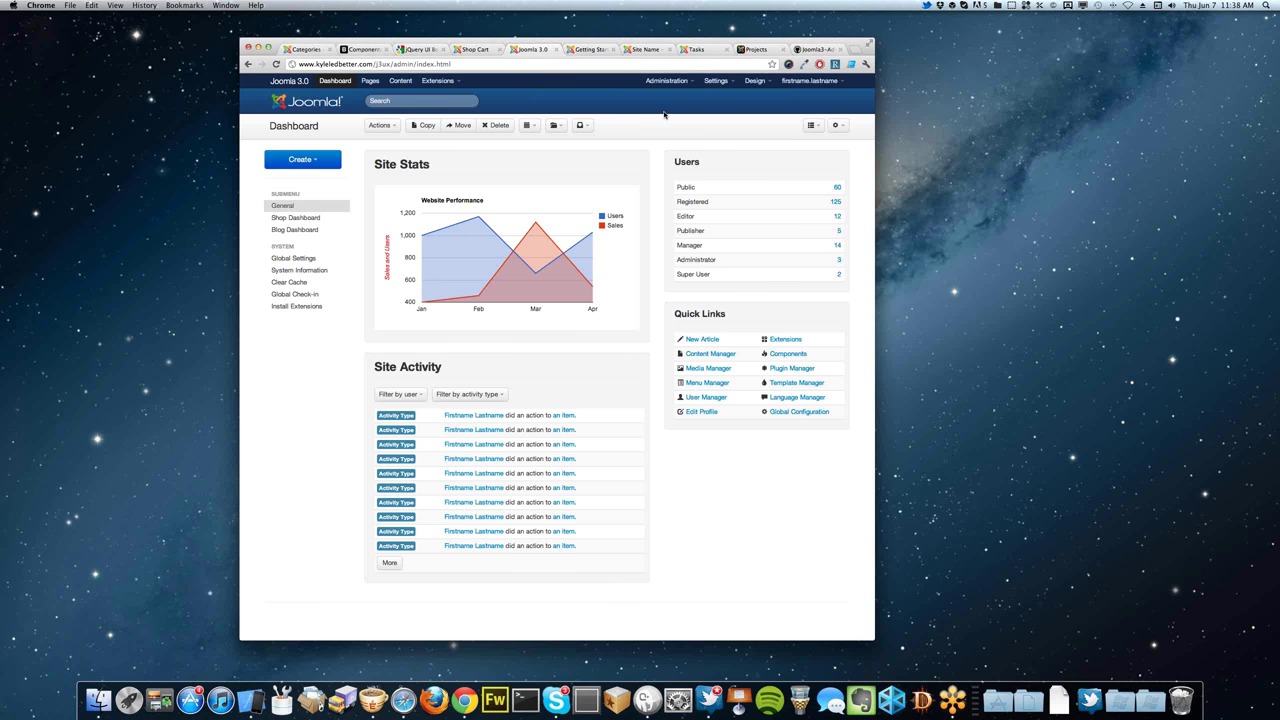
left_click(487, 50)
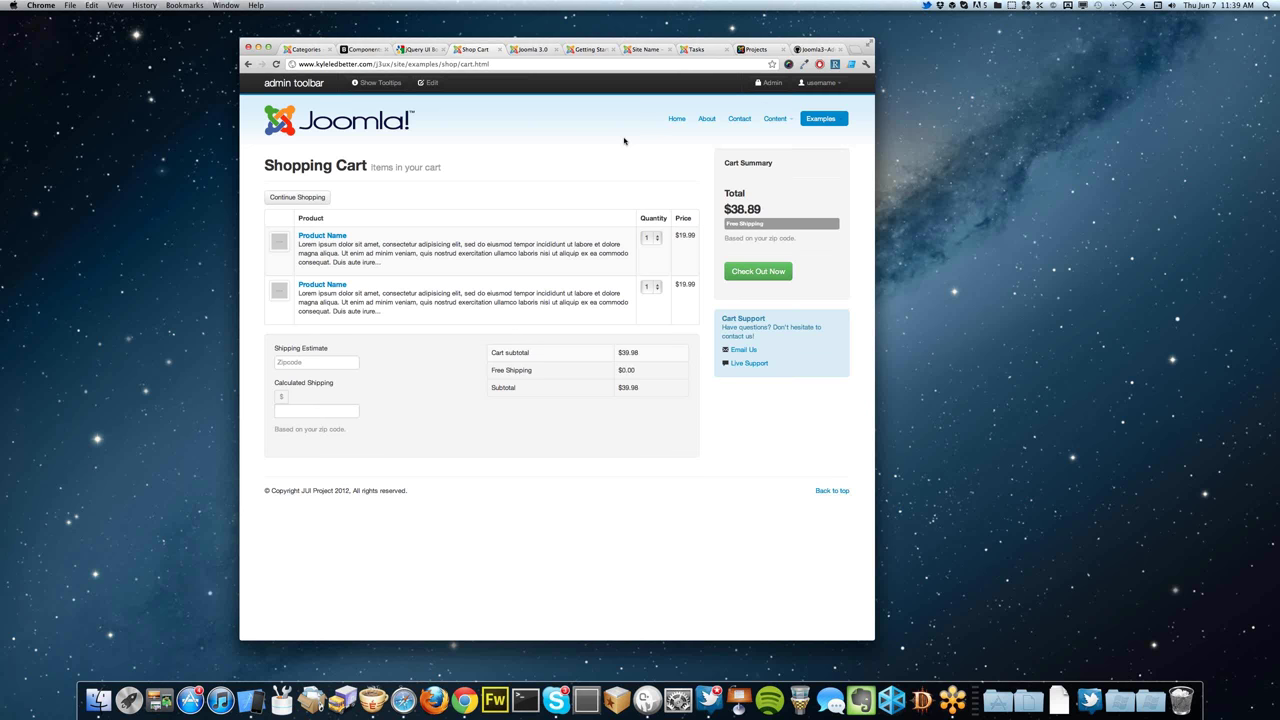
- Glance at local Projectfork tasks, then open and scroll the Joomla 3.0 UX task list
left_click(695, 52)
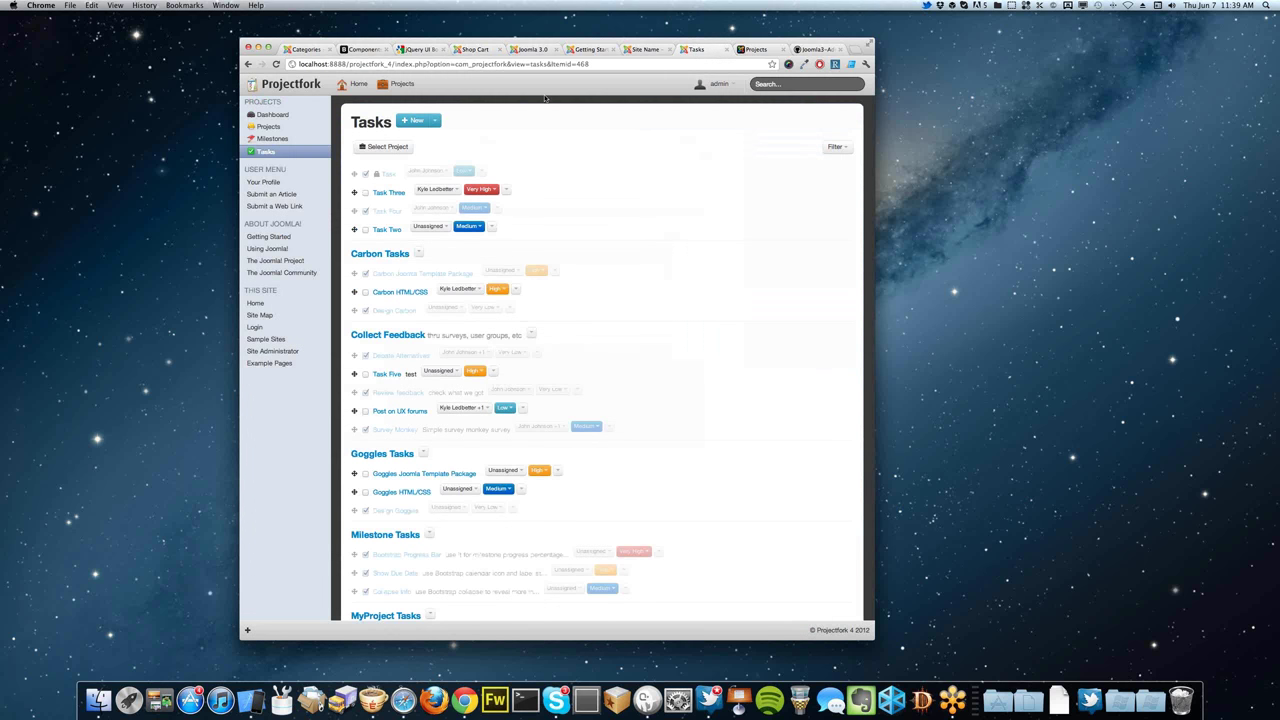
left_click(757, 51)
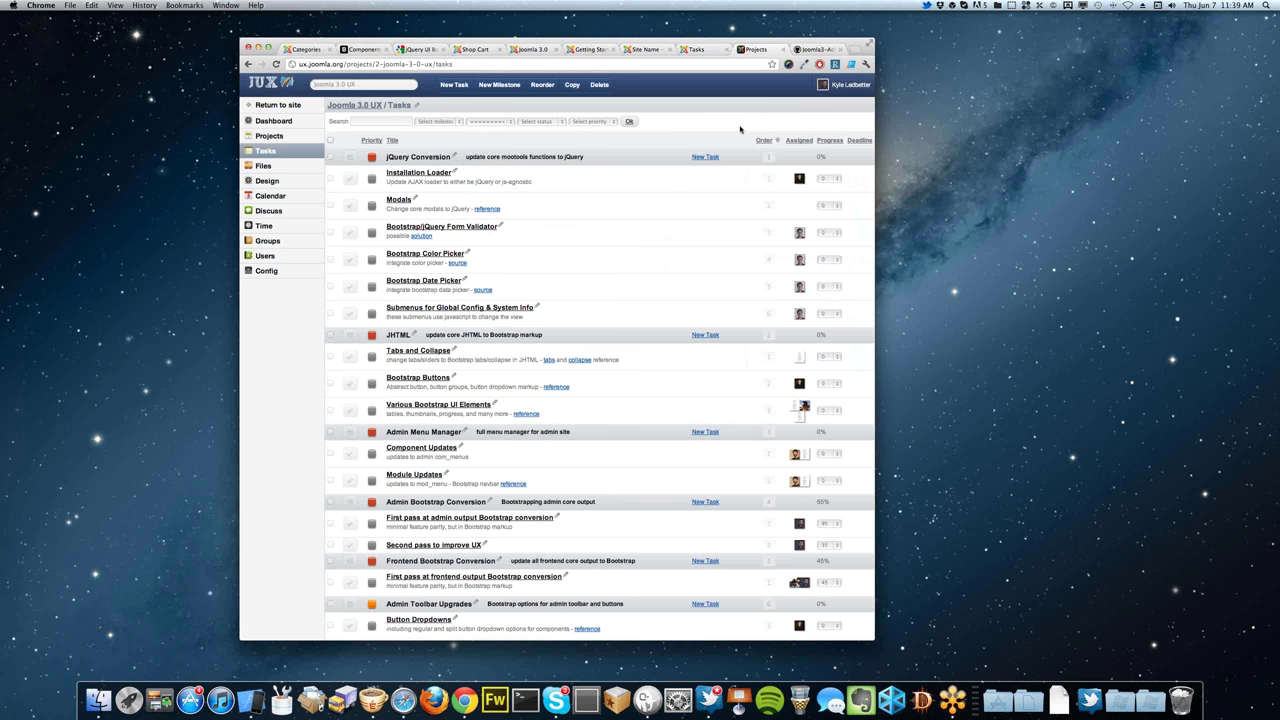
scroll(740, 128, "down", 3)
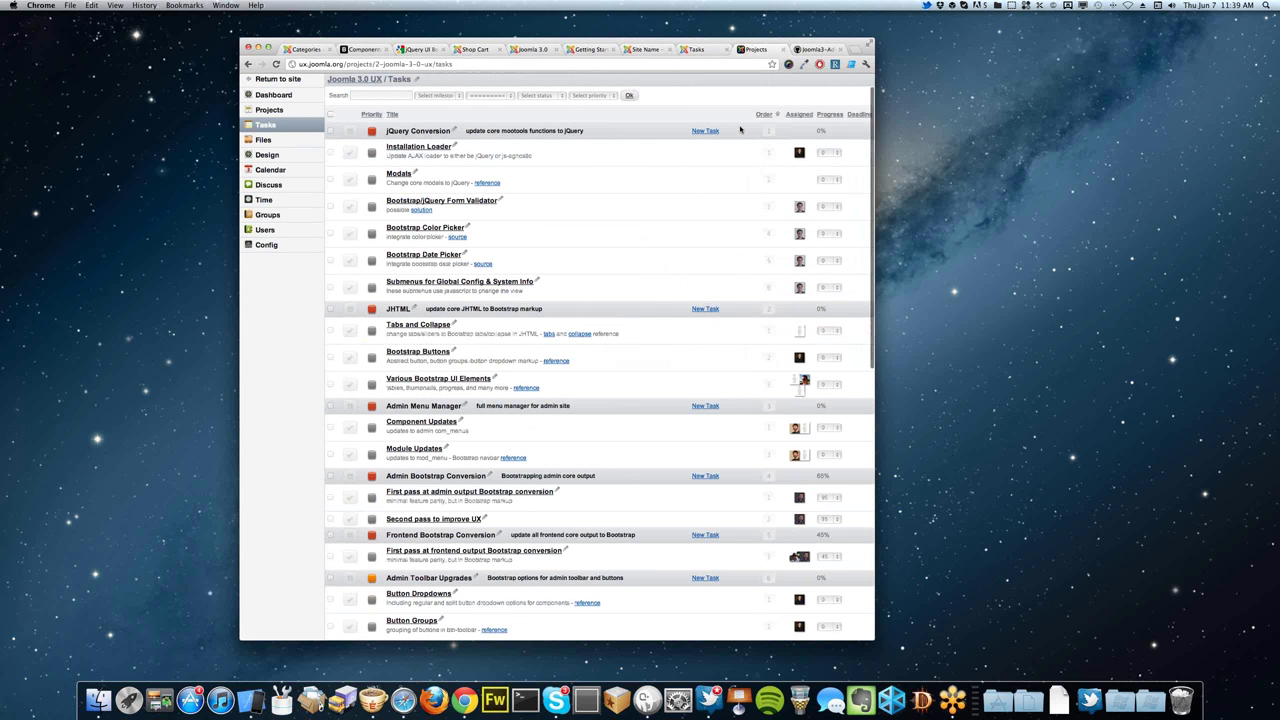
scroll(740, 128, "down", 5)
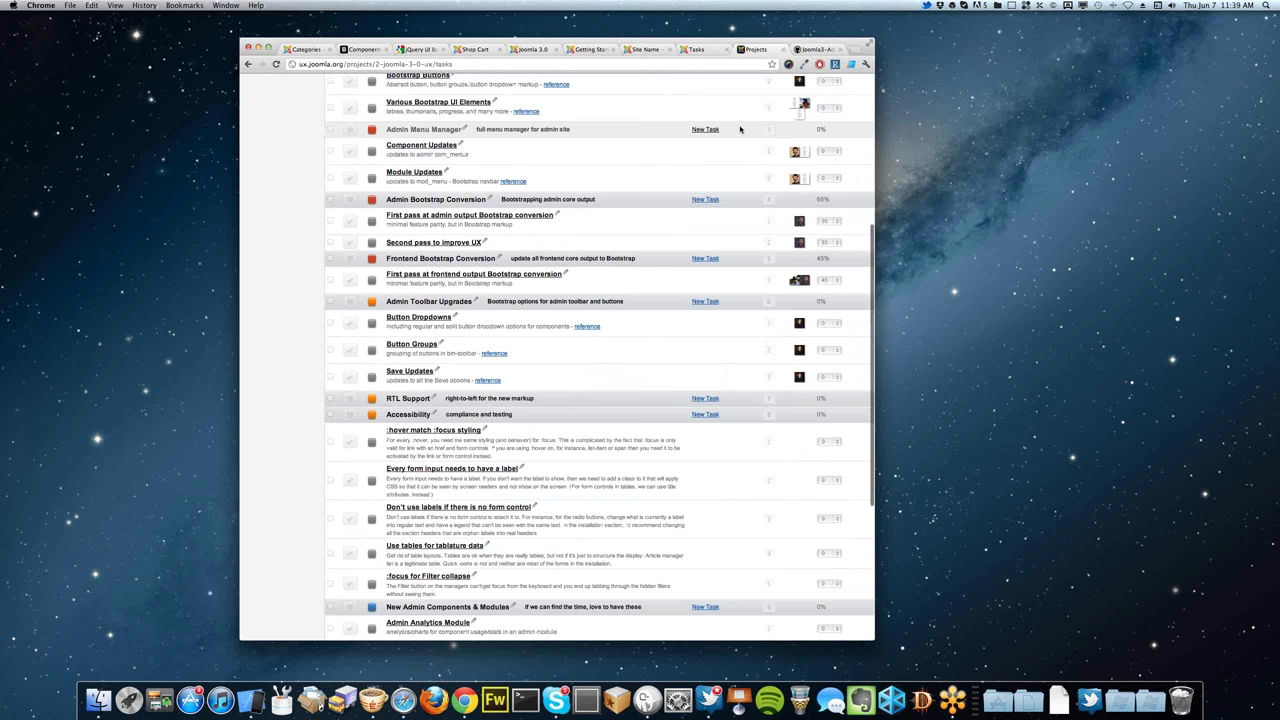
- Scroll the JUX task list down to Accessibility tasks like form input labels
scroll(740, 128, "down", 2)
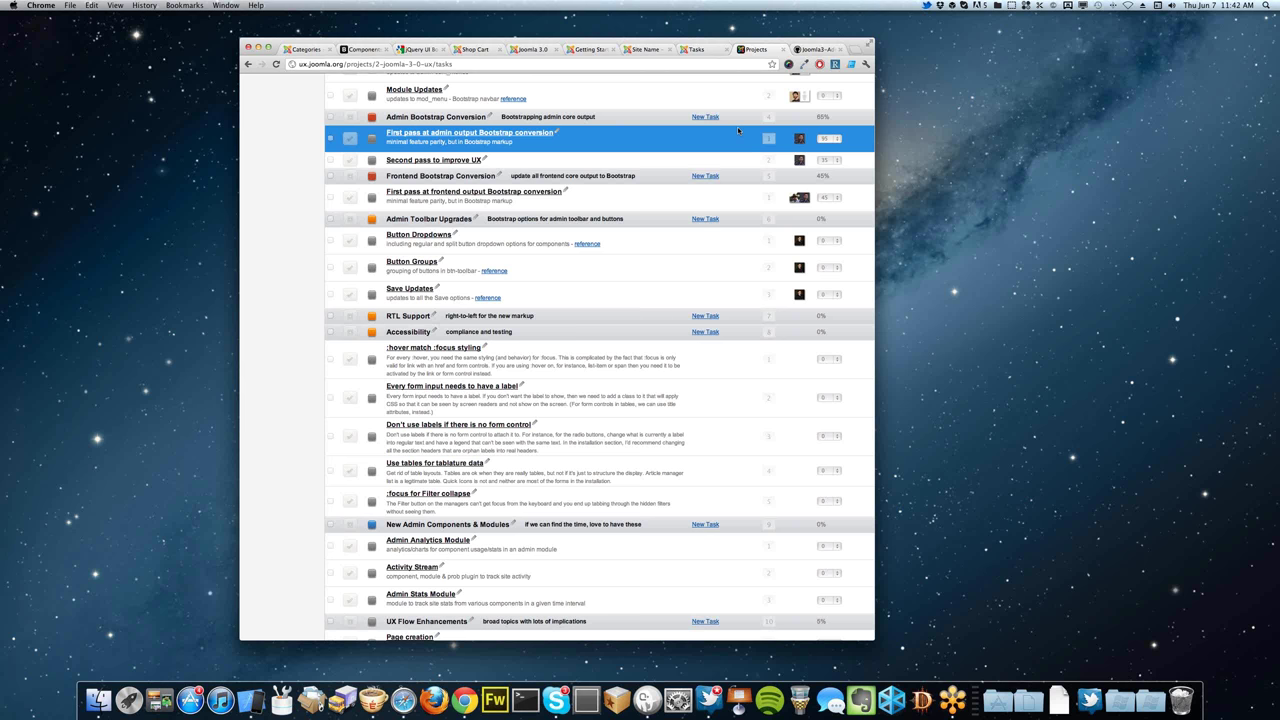
- Show the GitHub joomla-cms repository and its URL, then return to the local Getting Started page
left_click(815, 49)
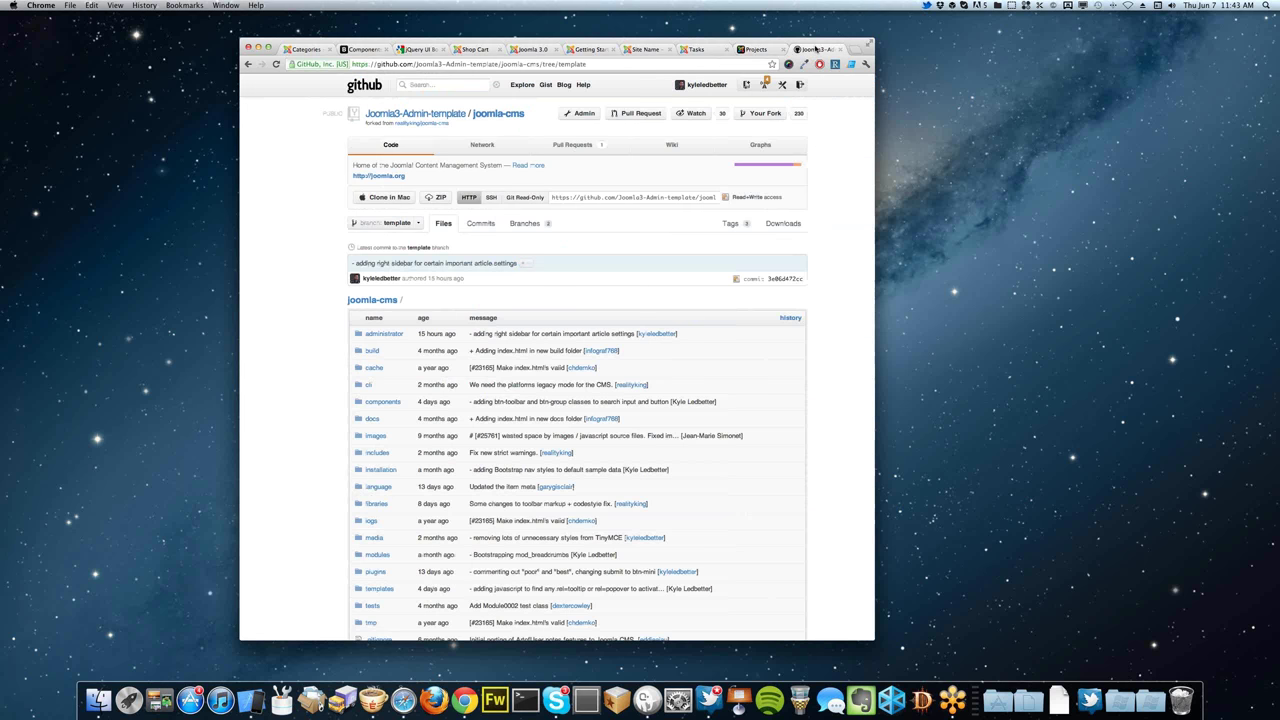
left_click(654, 64)
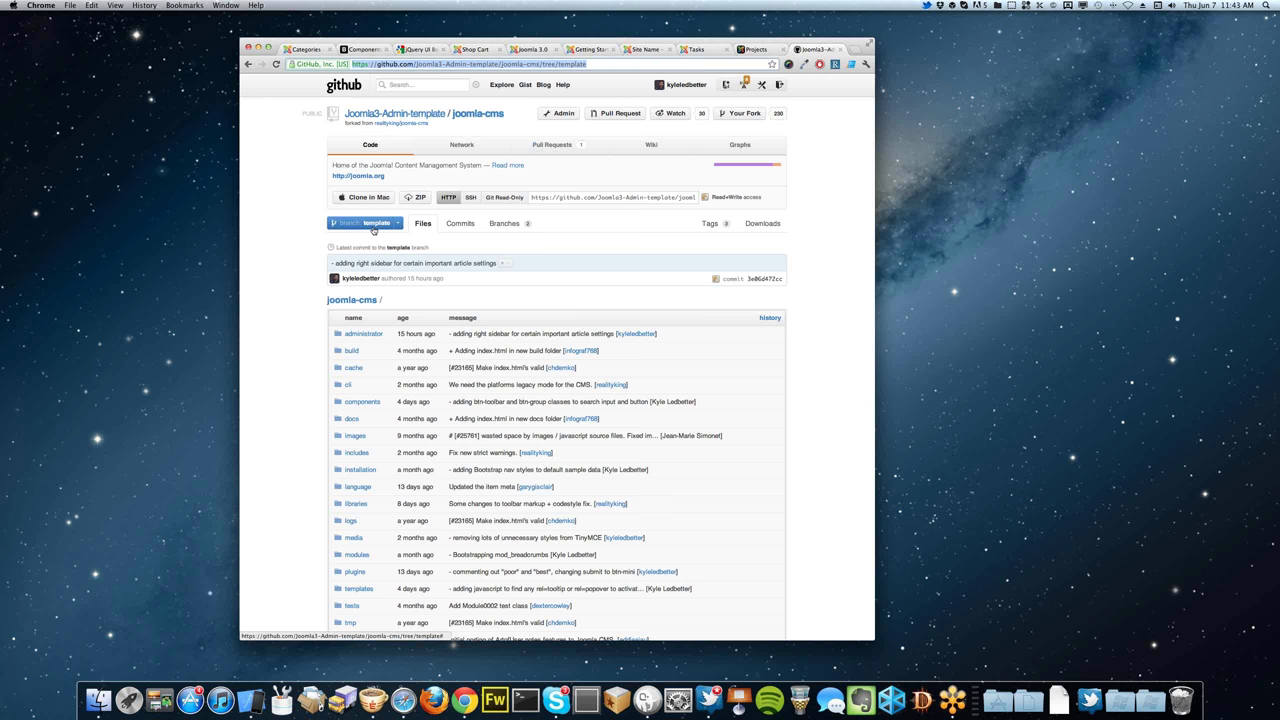
left_click(645, 50)
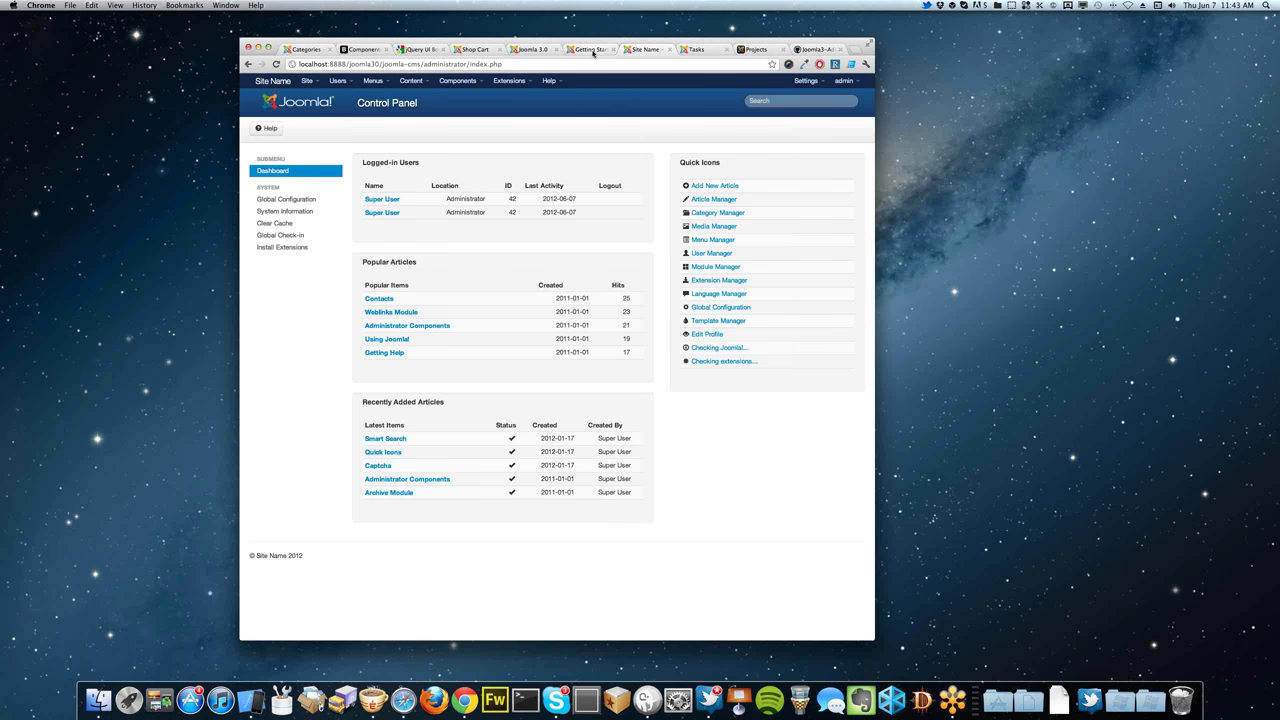
left_click(593, 50)
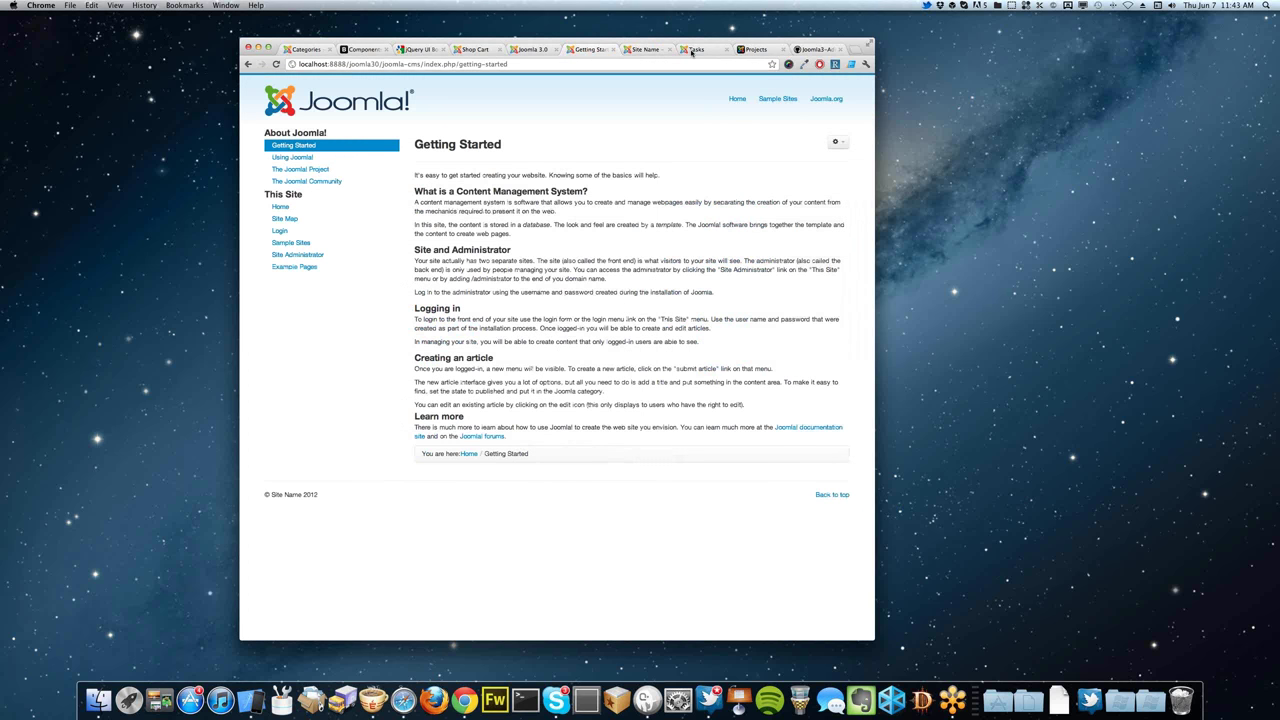
left_click(818, 50)
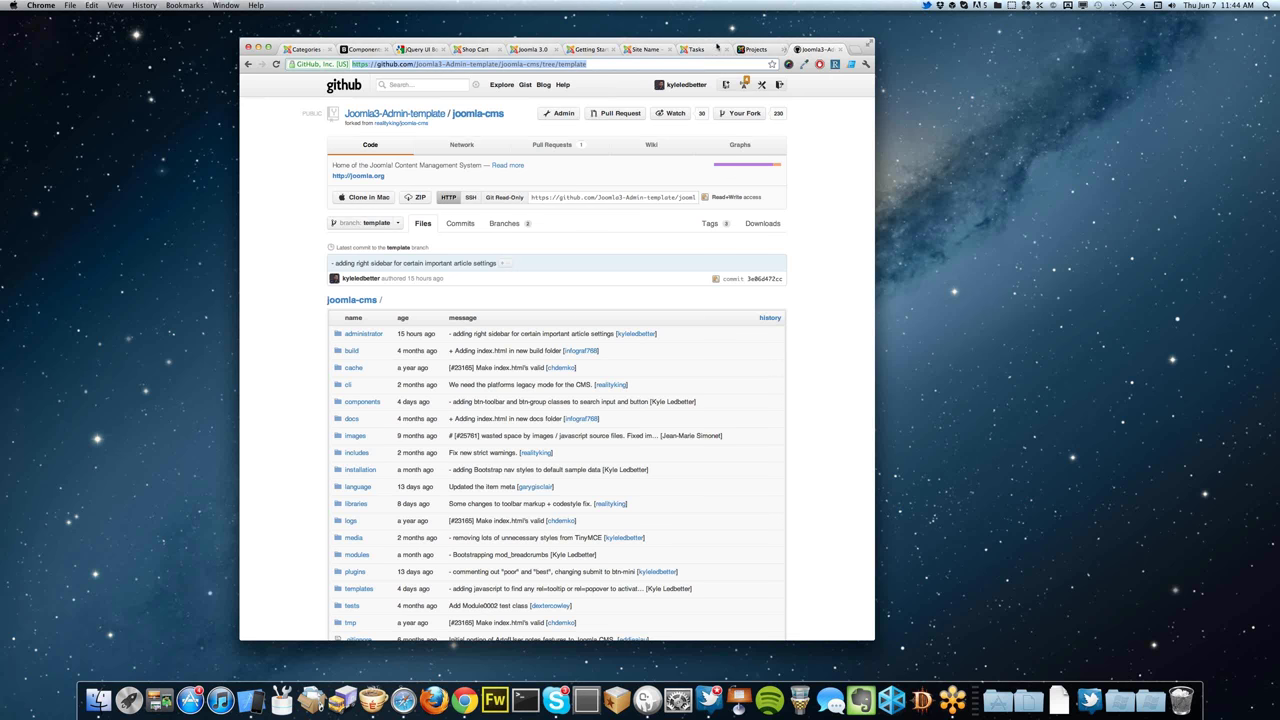
left_click(593, 48)
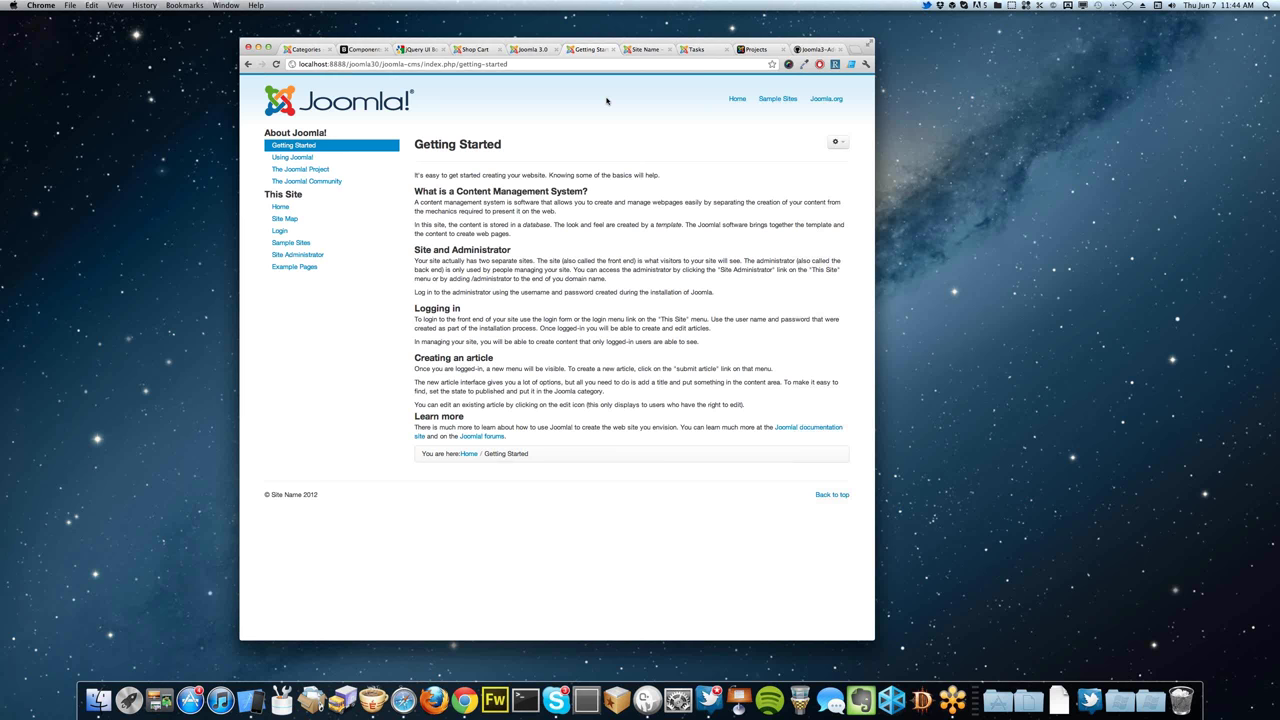
- Load the Joomla World Conference site kyleledbetter.com/jwc12 in a new tab
key("super+t")
type("kyleledbetter.com")
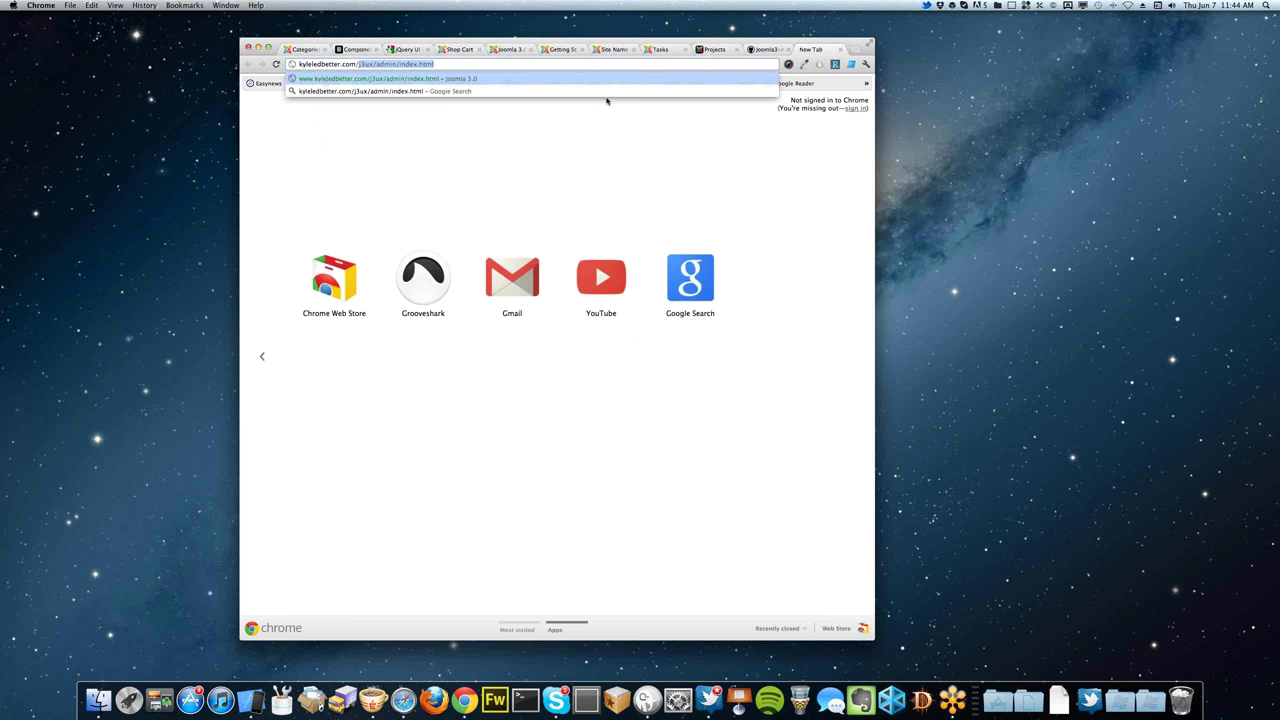
key("Down")
key("Down")
key("Down")
key("Down")
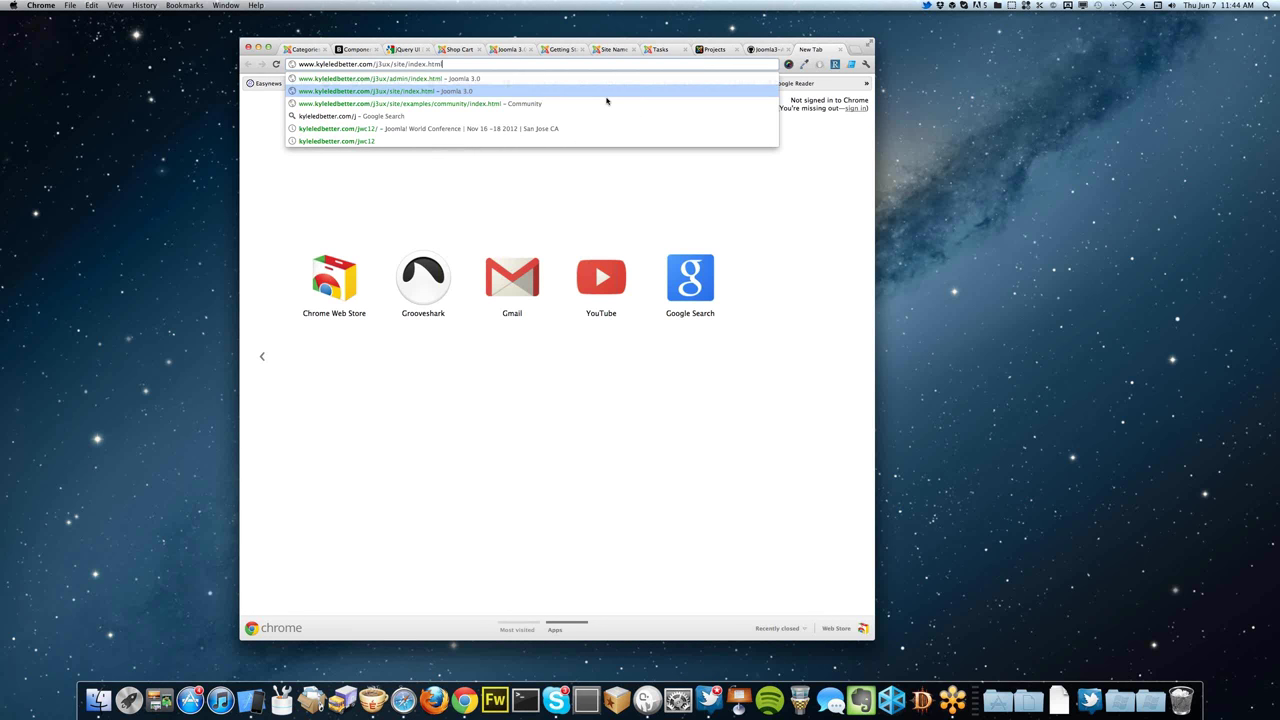
key("Return")
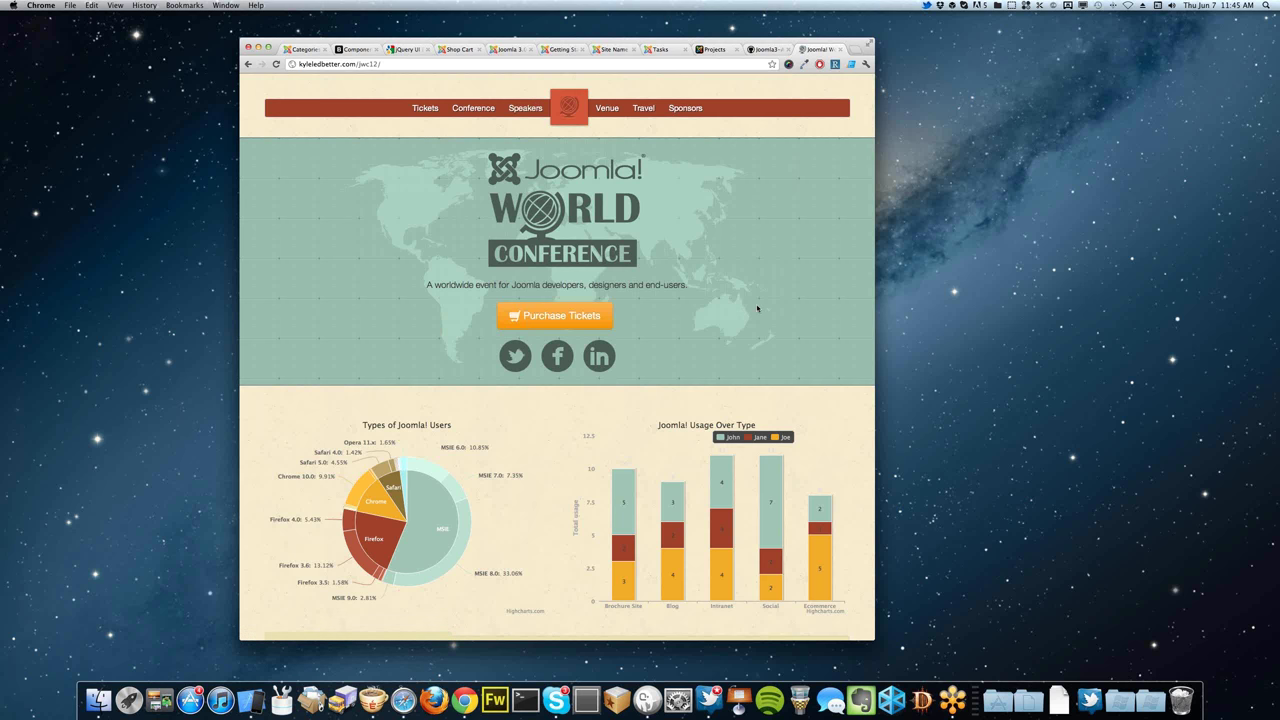
- Scroll through the conference page's usage charts, ticket info and sessions, then back up
scroll(775, 306, "down", 2)
scroll(796, 303, "down", 1)
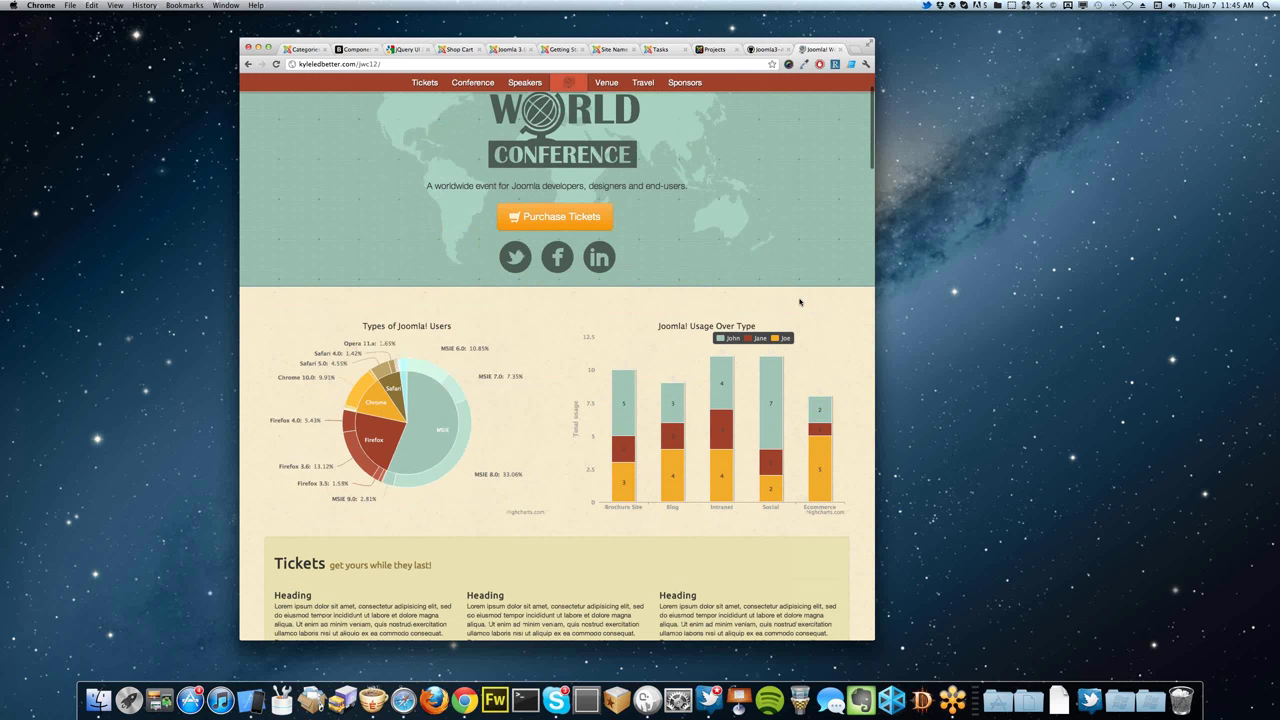
scroll(800, 302, "down", 10)
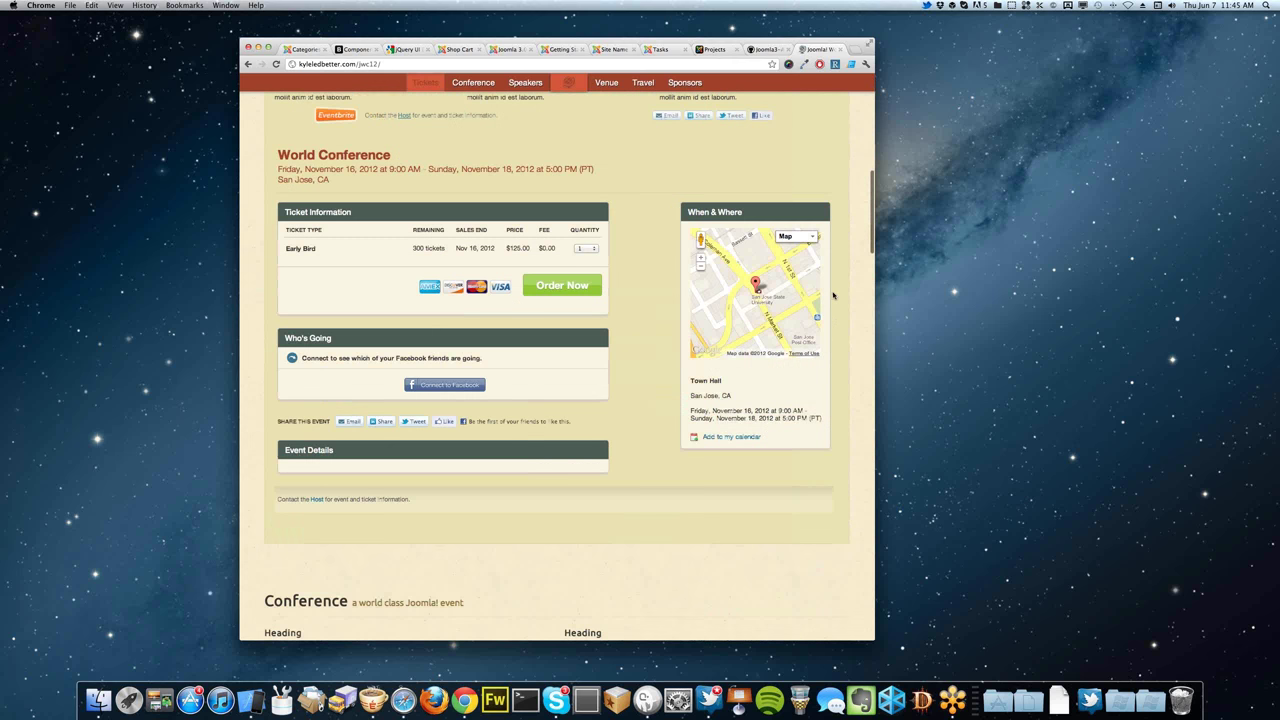
scroll(833, 295, "down", 4)
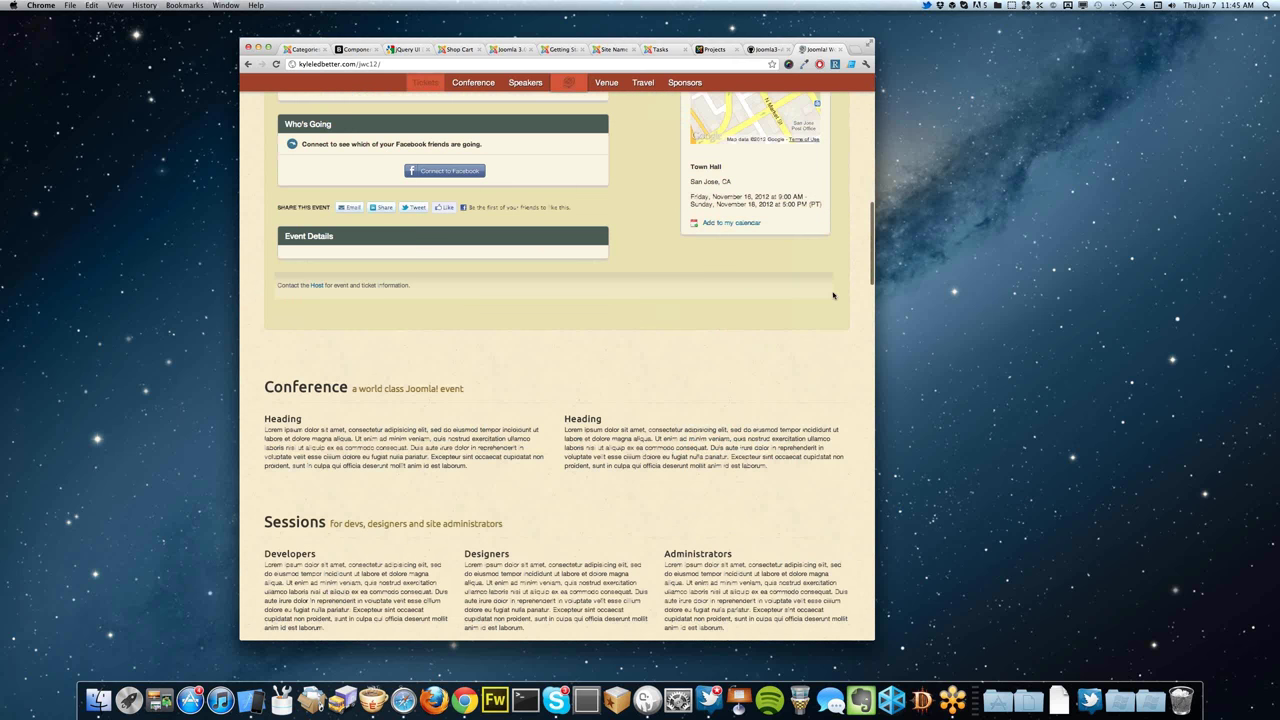
scroll(833, 295, "down", 7)
scroll(782, 209, "up", 20)
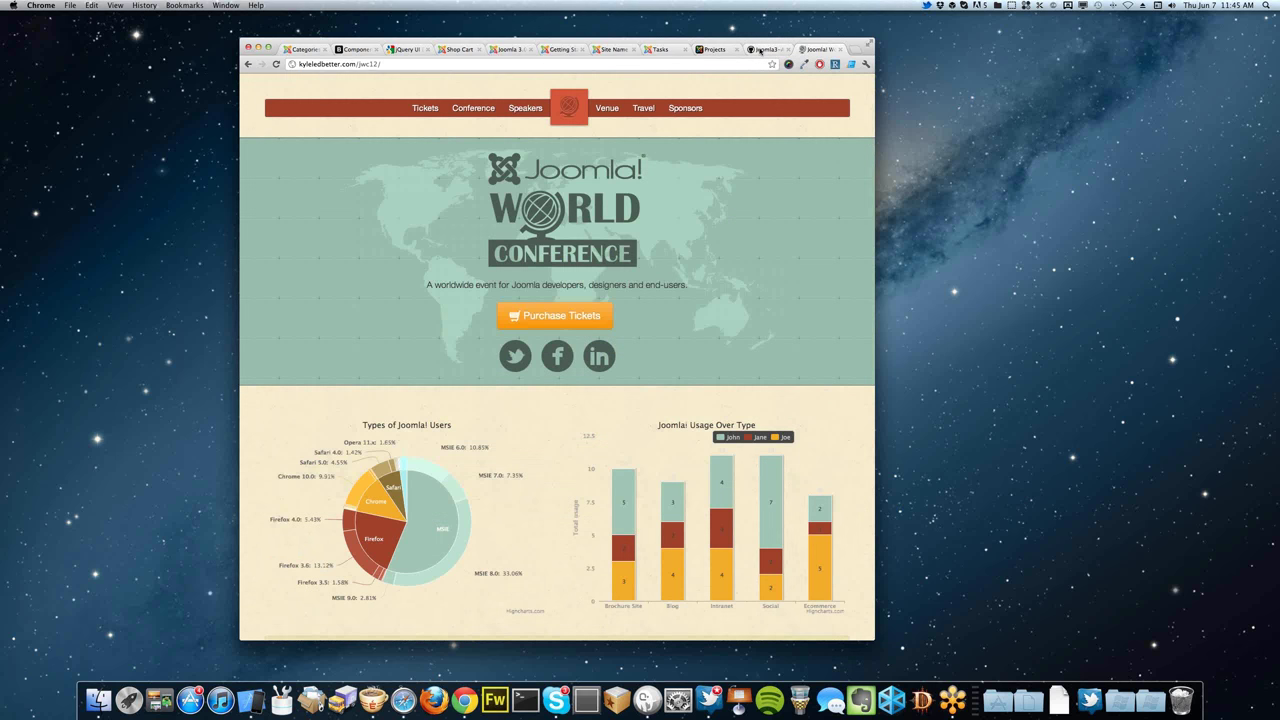
- Switch to the ux.joomla.org JUX forum and browse its discussion, template and extension boards
left_click(760, 49)
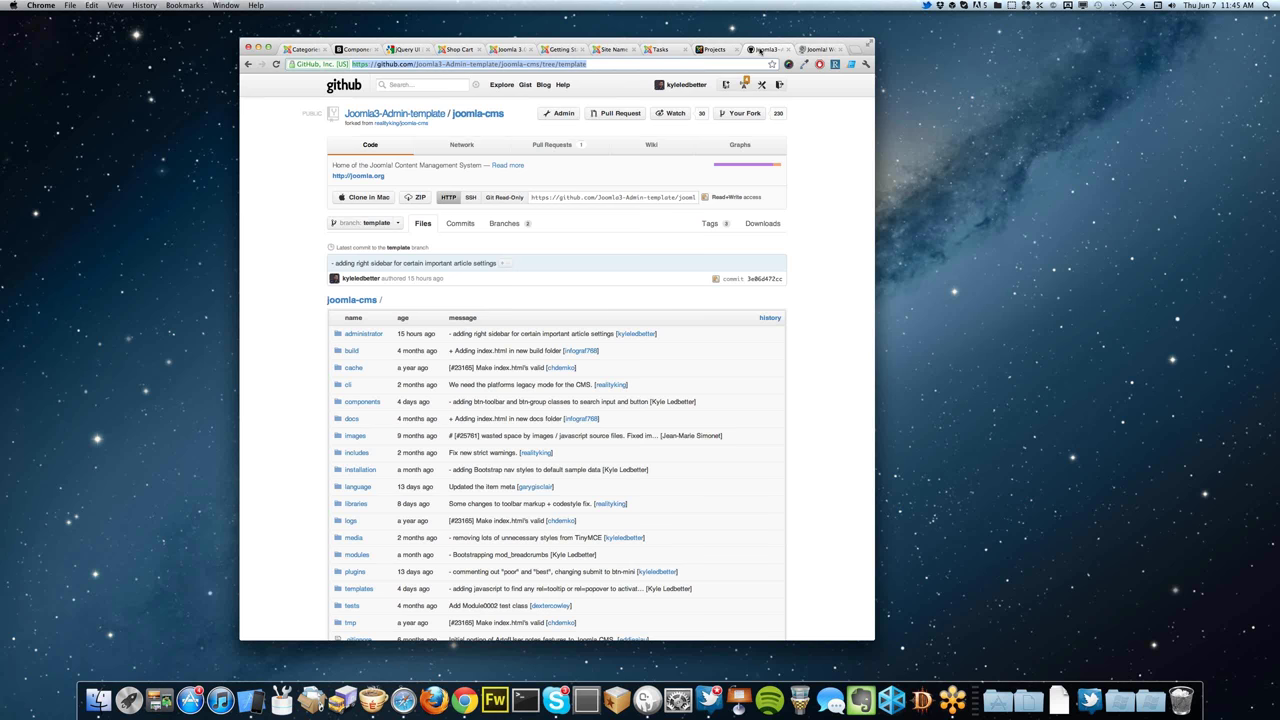
left_click(299, 50)
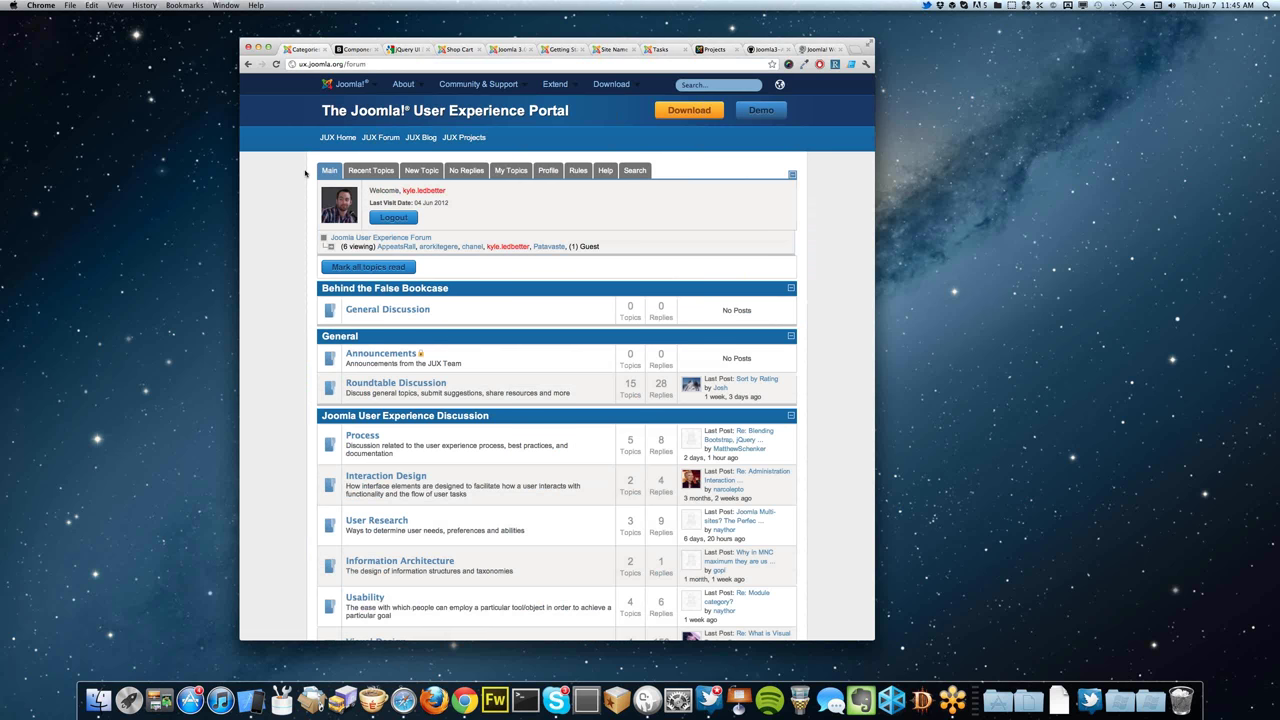
scroll(306, 174, "down", 1)
scroll(306, 174, "down", 5)
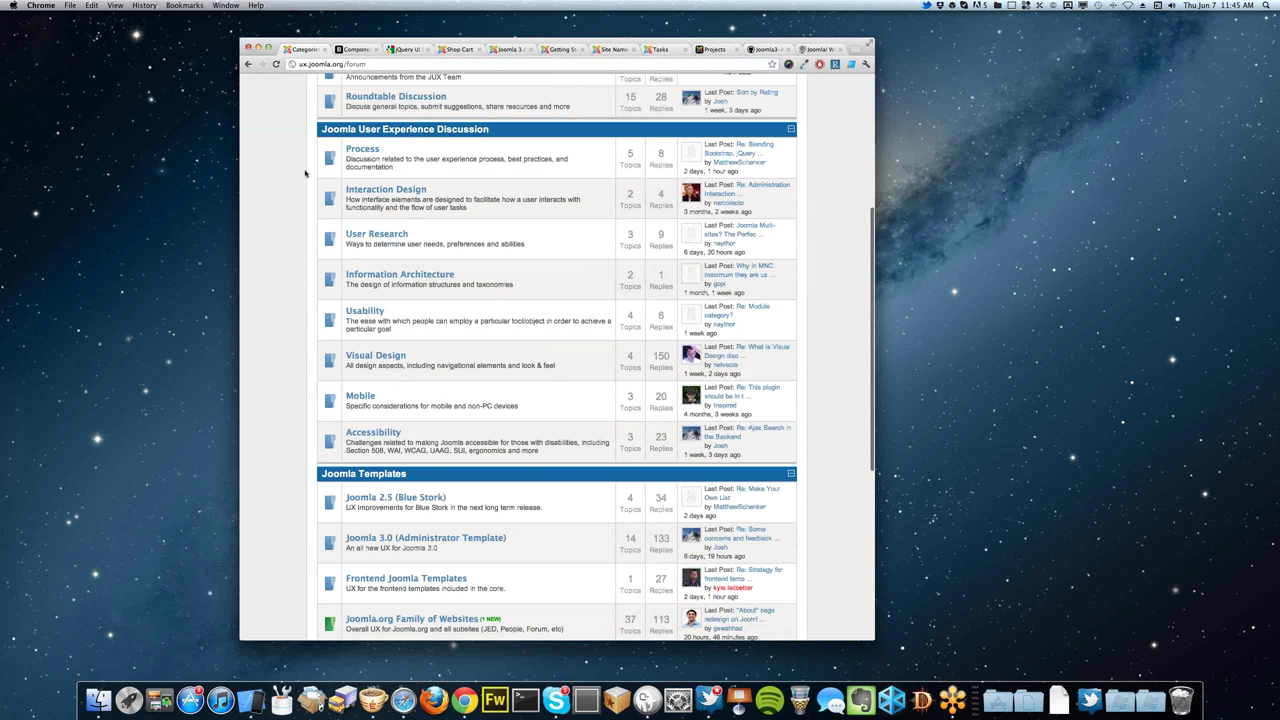
scroll(306, 174, "down", 2)
scroll(306, 174, "down", 2)
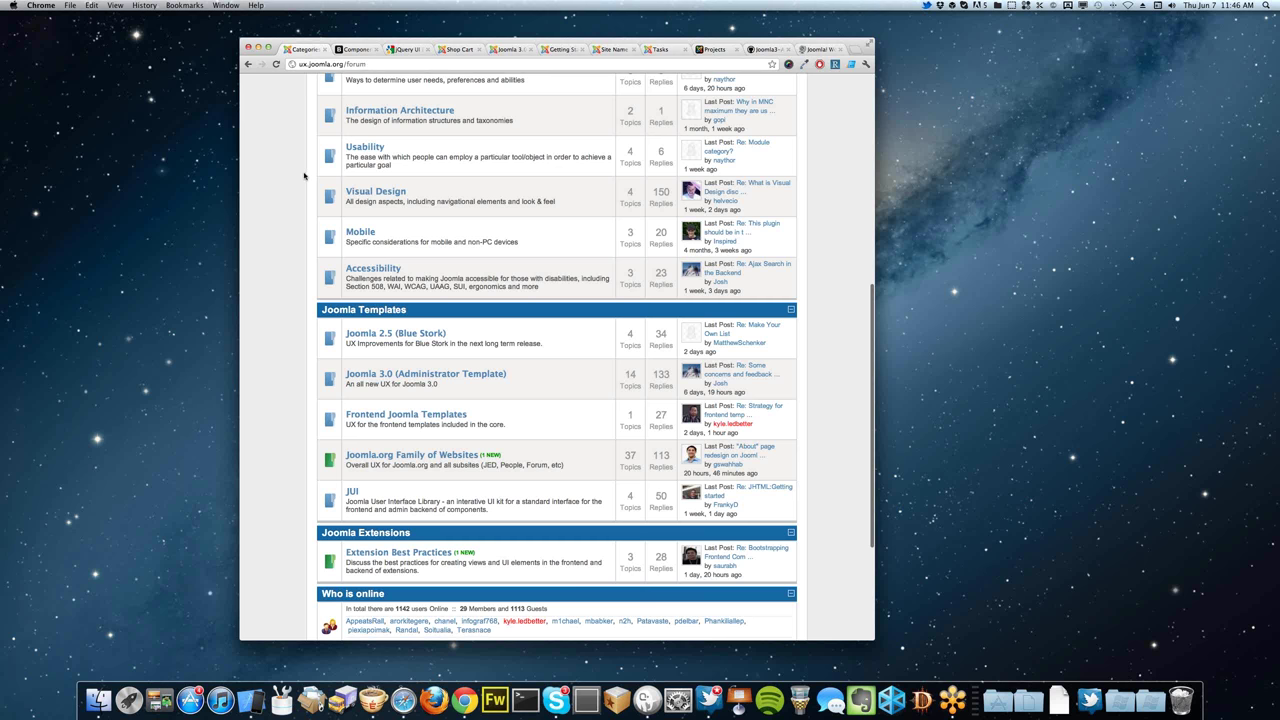
scroll(304, 176, "up", 1)
scroll(304, 176, "up", 8)
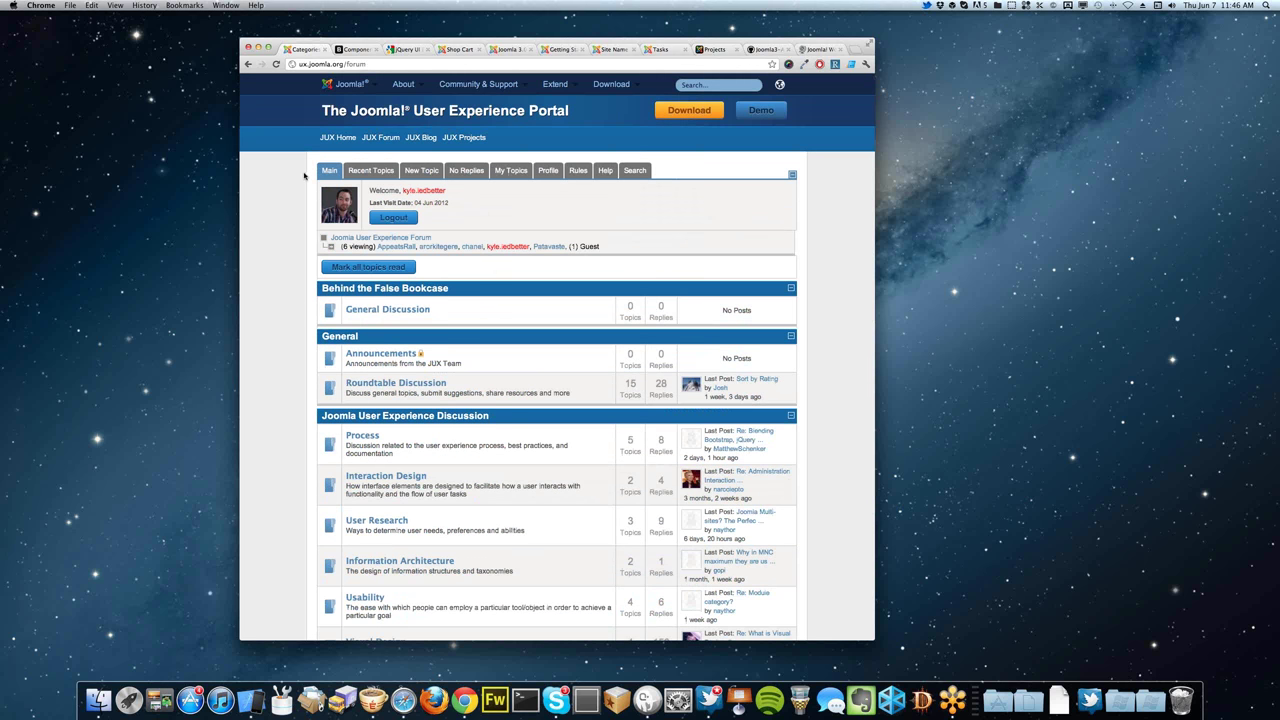